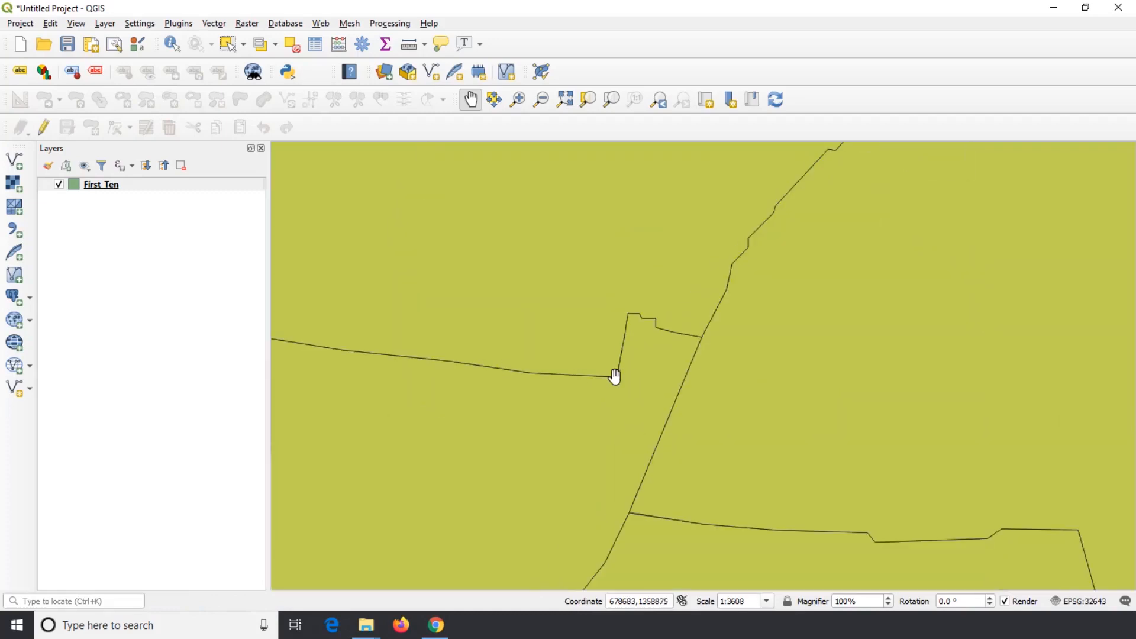
- Examine the shared polygon boundaries of the First_Ten layer up close and across the full extent
{"action": "scroll", "coordinate": [613, 375], "scroll_direction": "up", "scroll_amount": 3}
{"action": "left_click_drag", "start_coordinate": [599, 330], "coordinate": [335, 364]}
{"action": "left_click_drag", "start_coordinate": [874, 378], "coordinate": [364, 371]}
{"action": "left_click_drag", "start_coordinate": [806, 340], "coordinate": [775, 284]}
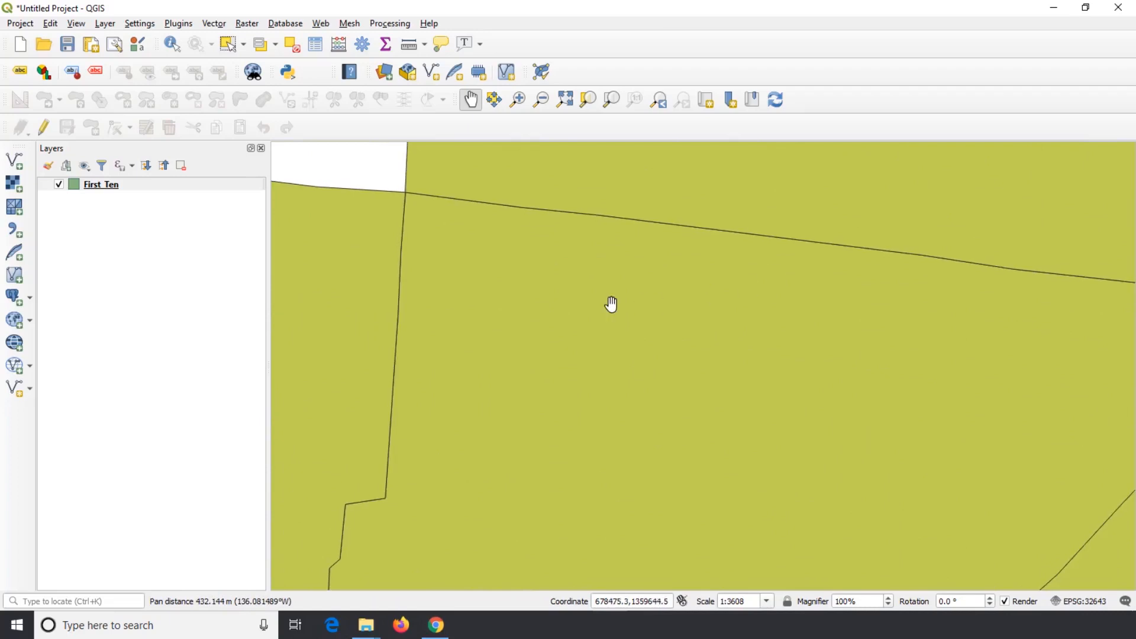
{"action": "scroll", "coordinate": [608, 302], "scroll_direction": "down", "scroll_amount": 3}
{"action": "left_click_drag", "start_coordinate": [643, 318], "coordinate": [558, 319]}
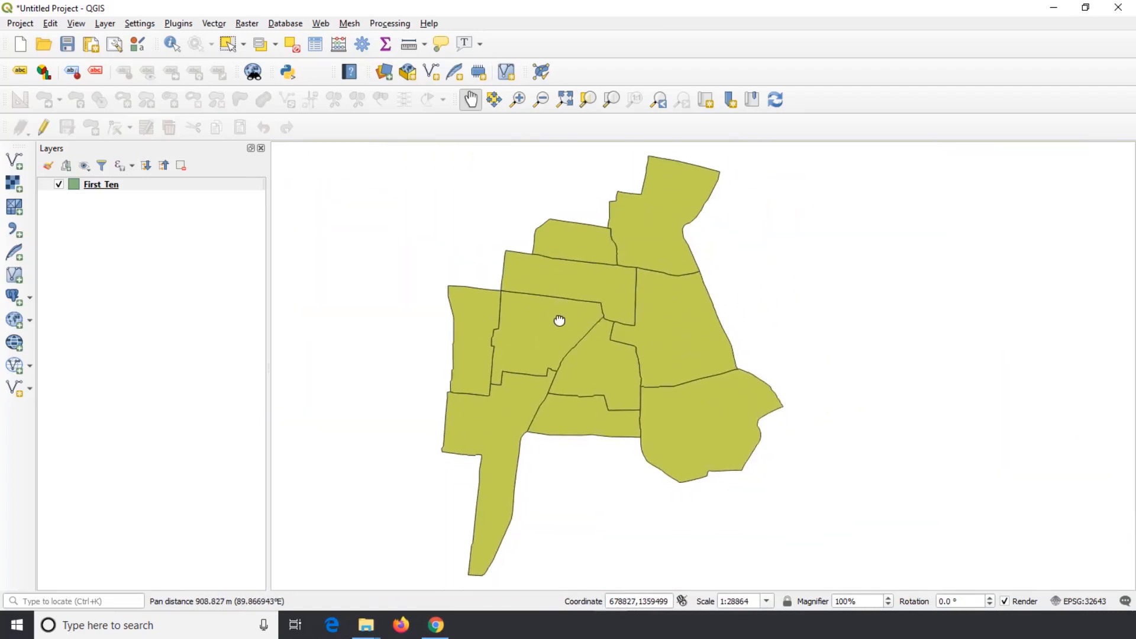
{"action": "mouse_move", "coordinate": [614, 378]}
{"action": "left_mouse_down"}
{"action": "mouse_move", "coordinate": [570, 367]}
{"action": "mouse_move", "coordinate": [599, 372]}
{"action": "left_mouse_up"}
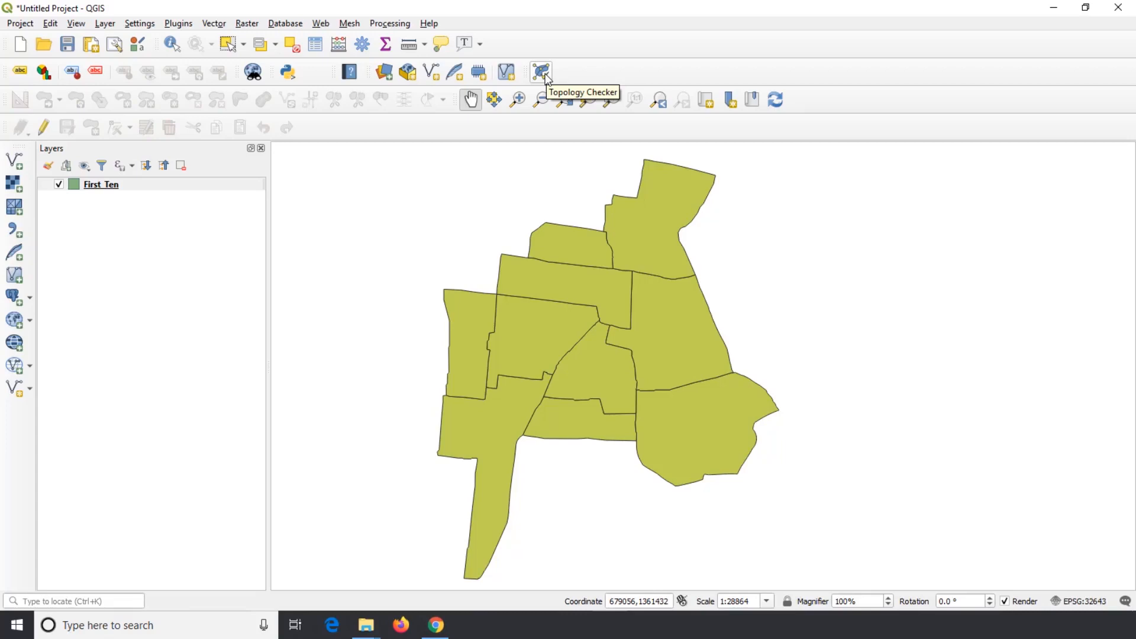
- Open the Topology Checker panel beside the map and recenter the First_Ten polygons
{"action": "right_click", "coordinate": [885, 75]}
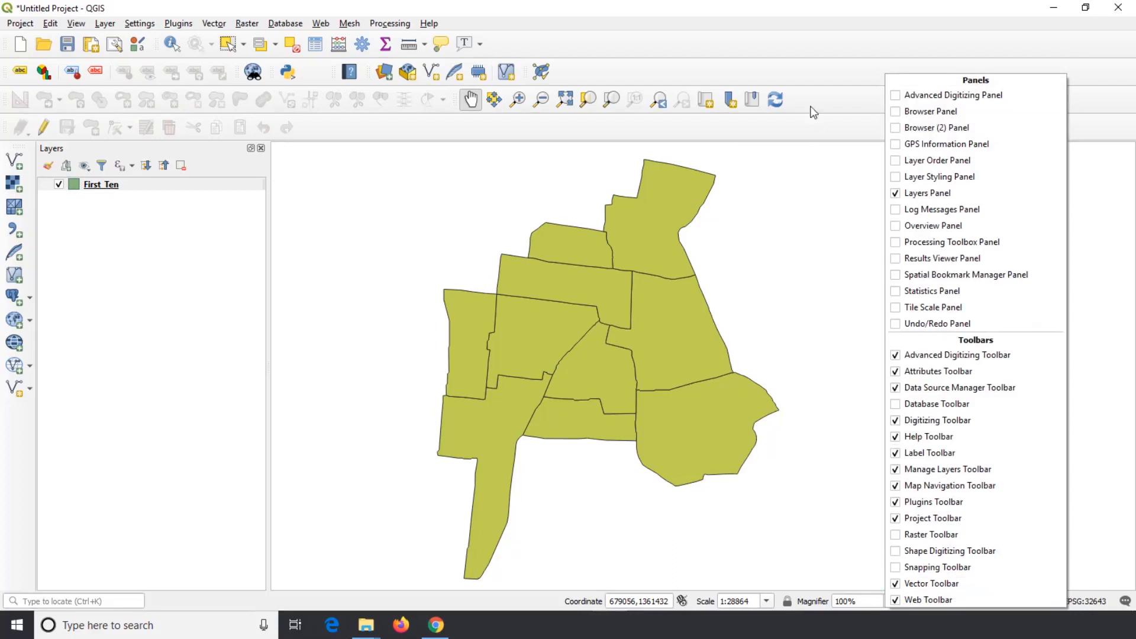
{"action": "left_click", "coordinate": [806, 86]}
{"action": "left_click", "coordinate": [540, 71]}
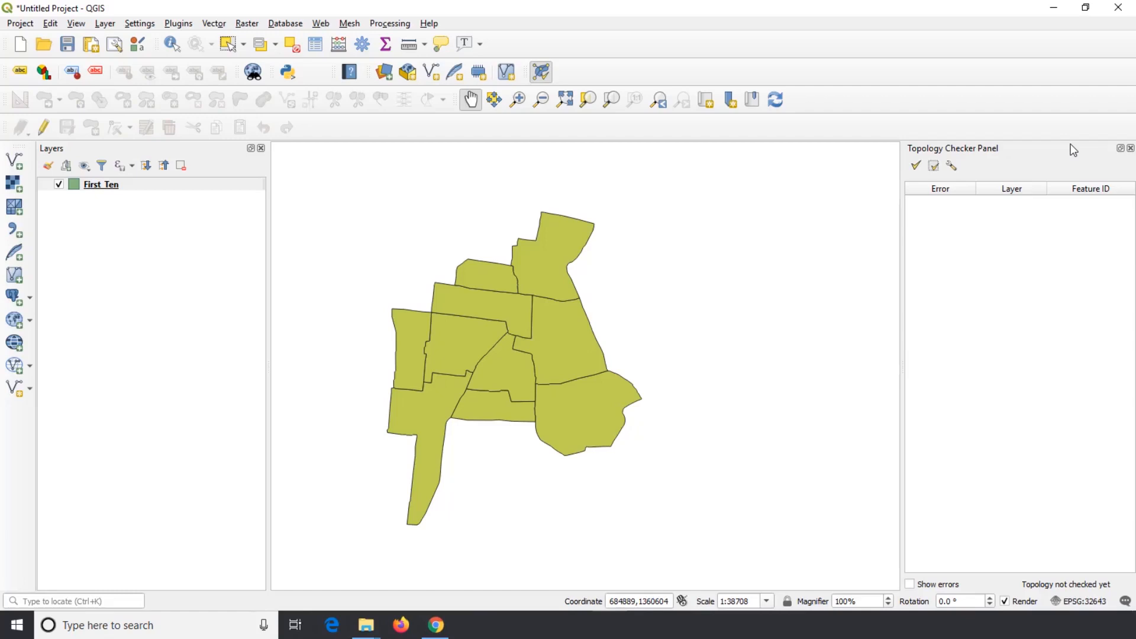
{"action": "left_click_drag", "start_coordinate": [1063, 151], "coordinate": [1099, 188]}
{"action": "left_click_drag", "start_coordinate": [686, 325], "coordinate": [762, 318]}
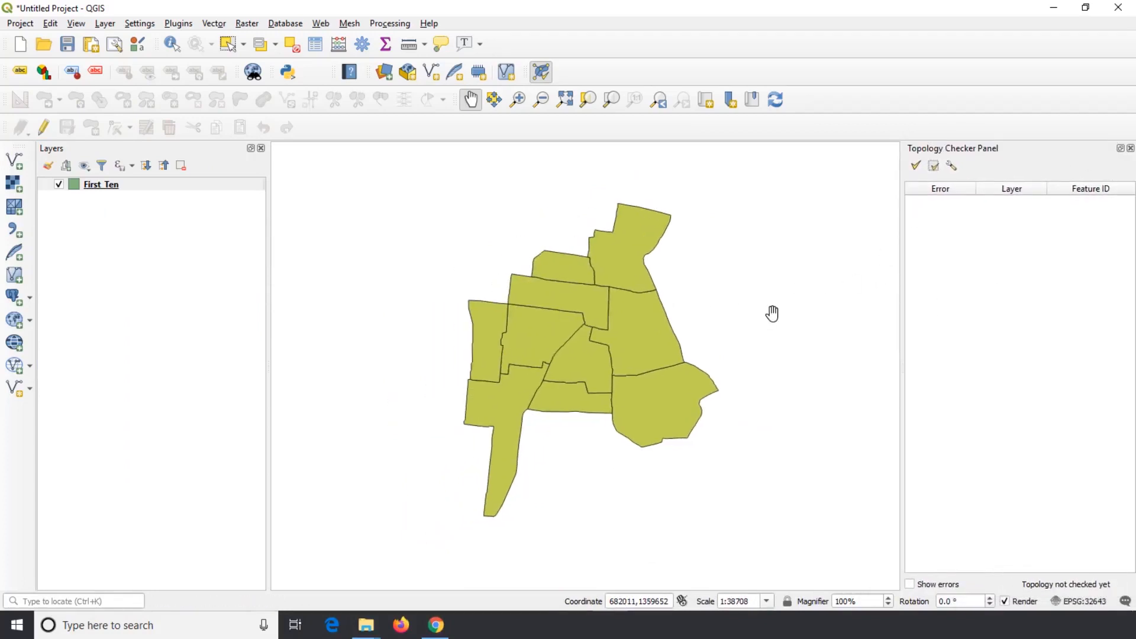
- Add a "must not have gaps" topology rule for the First_Ten layer and save the rule settings
{"action": "left_click", "coordinate": [950, 168]}
{"action": "left_click", "coordinate": [478, 187]}
{"action": "left_click", "coordinate": [464, 201]}
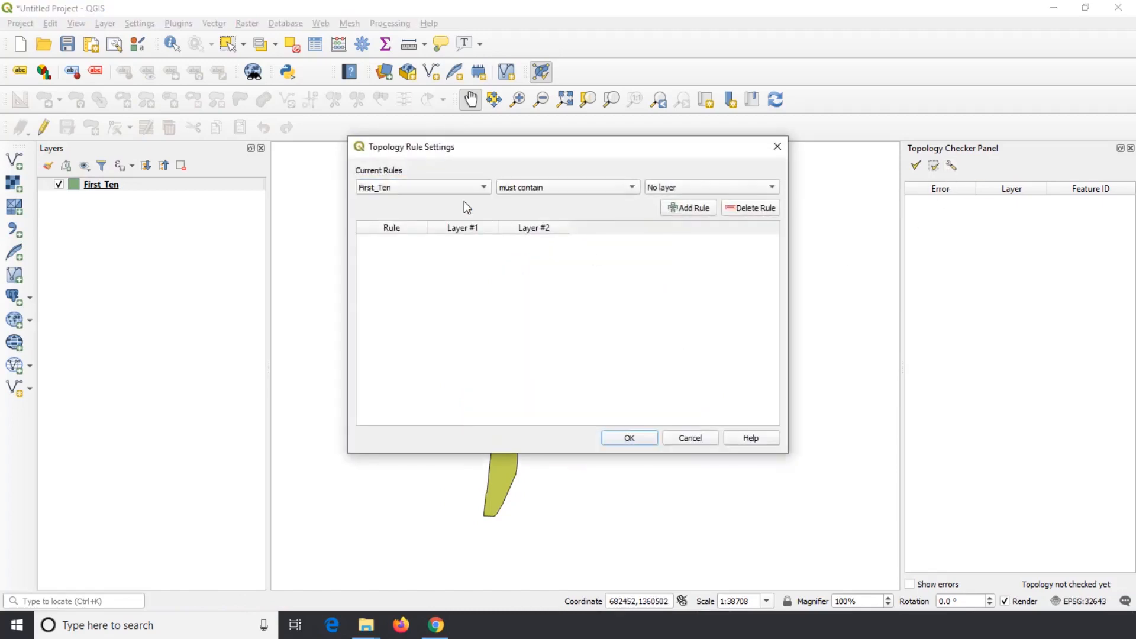
{"action": "left_click", "coordinate": [636, 189]}
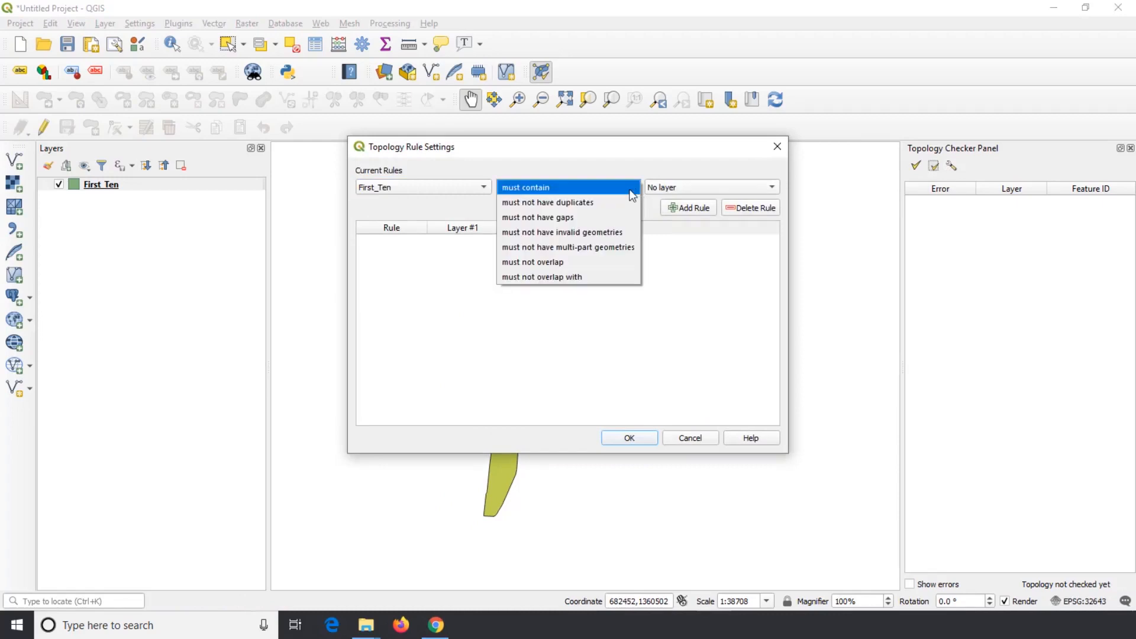
{"action": "left_click", "coordinate": [613, 218]}
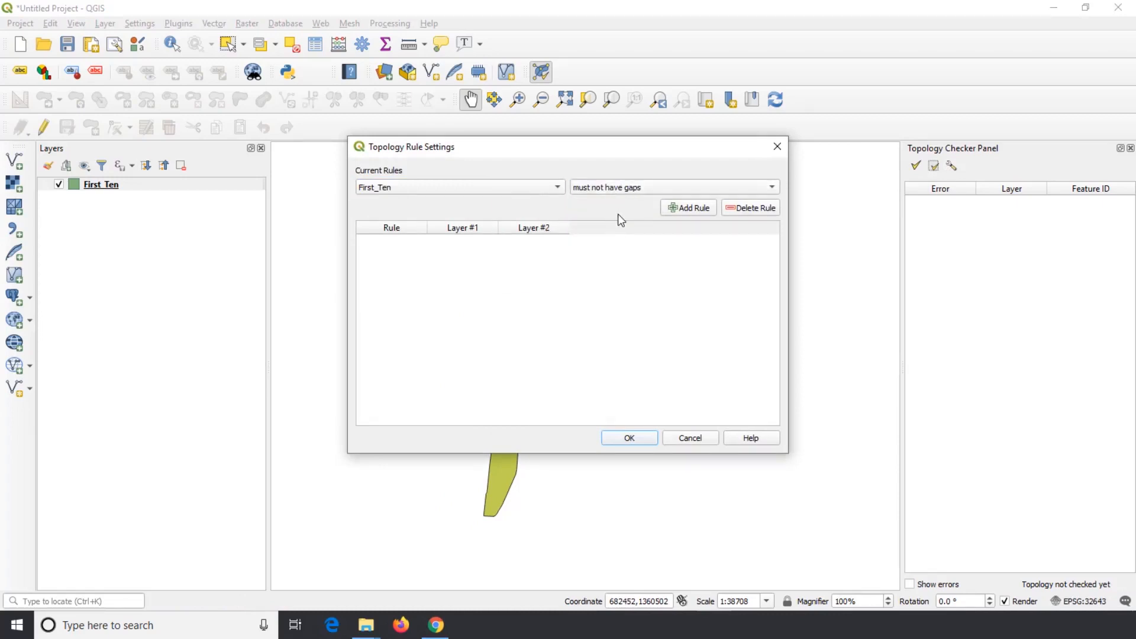
{"action": "left_click", "coordinate": [691, 218]}
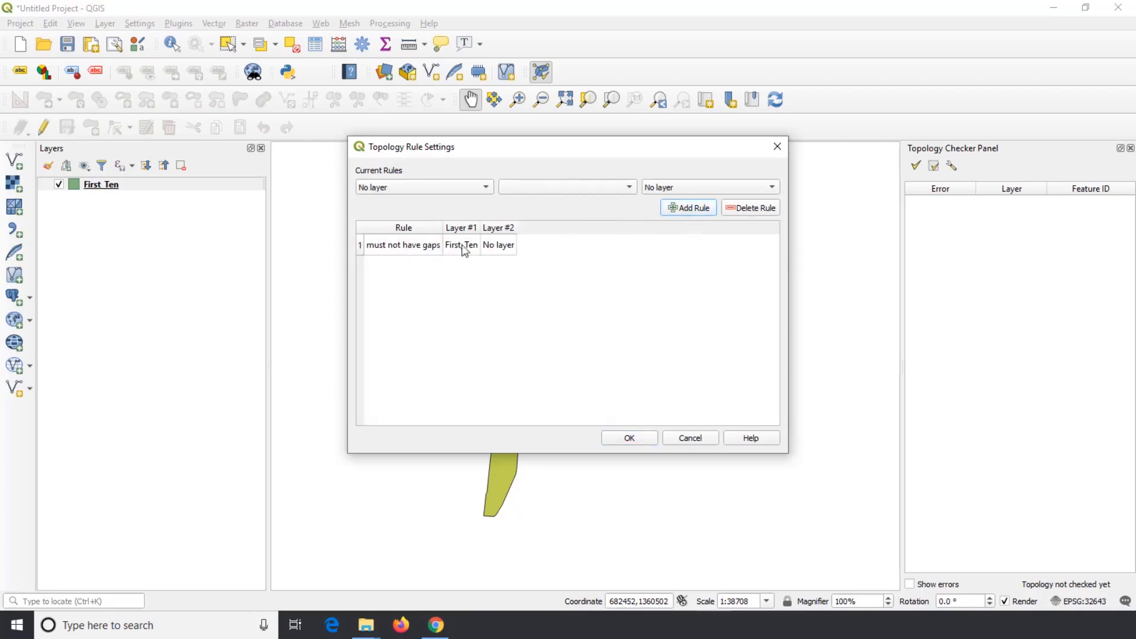
{"action": "left_click", "coordinate": [627, 436]}
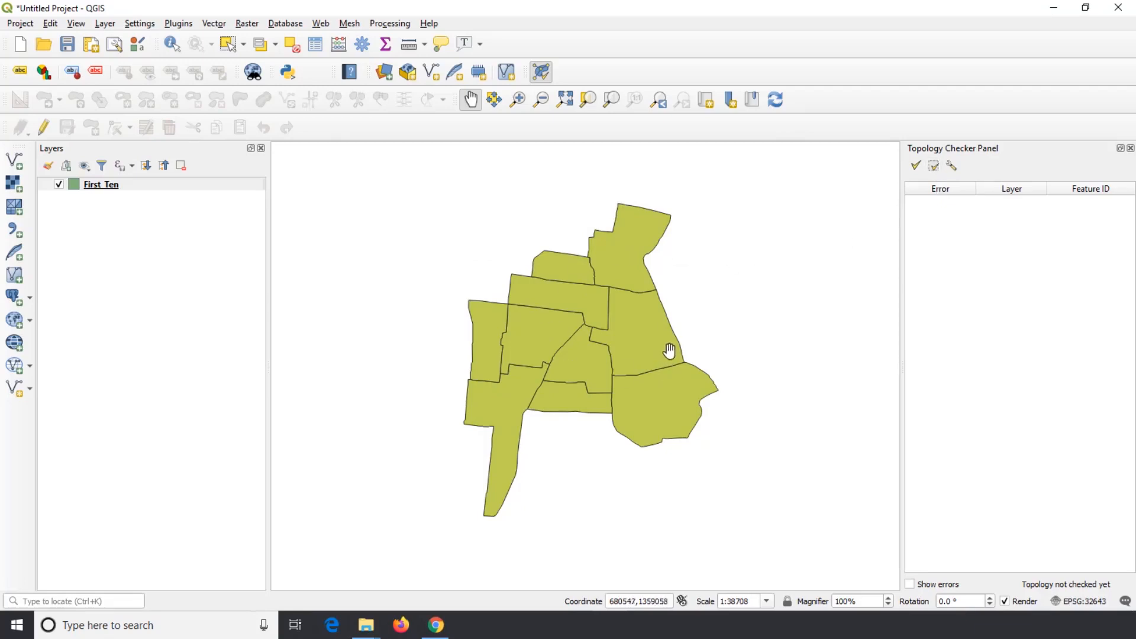
- Validate the whole First_Ten layer against the gap rule and view each reported gap error on the map
{"action": "left_click", "coordinate": [916, 167]}
{"action": "left_click_drag", "start_coordinate": [903, 262], "coordinate": [849, 265]}
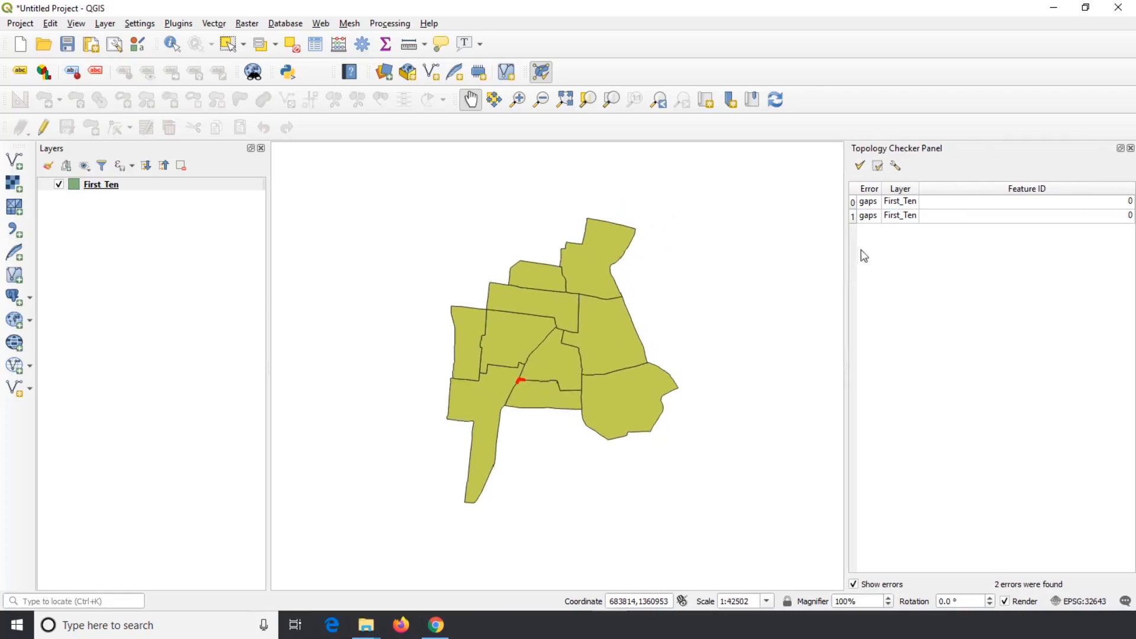
{"action": "left_click", "coordinate": [870, 202]}
{"action": "left_click", "coordinate": [872, 218]}
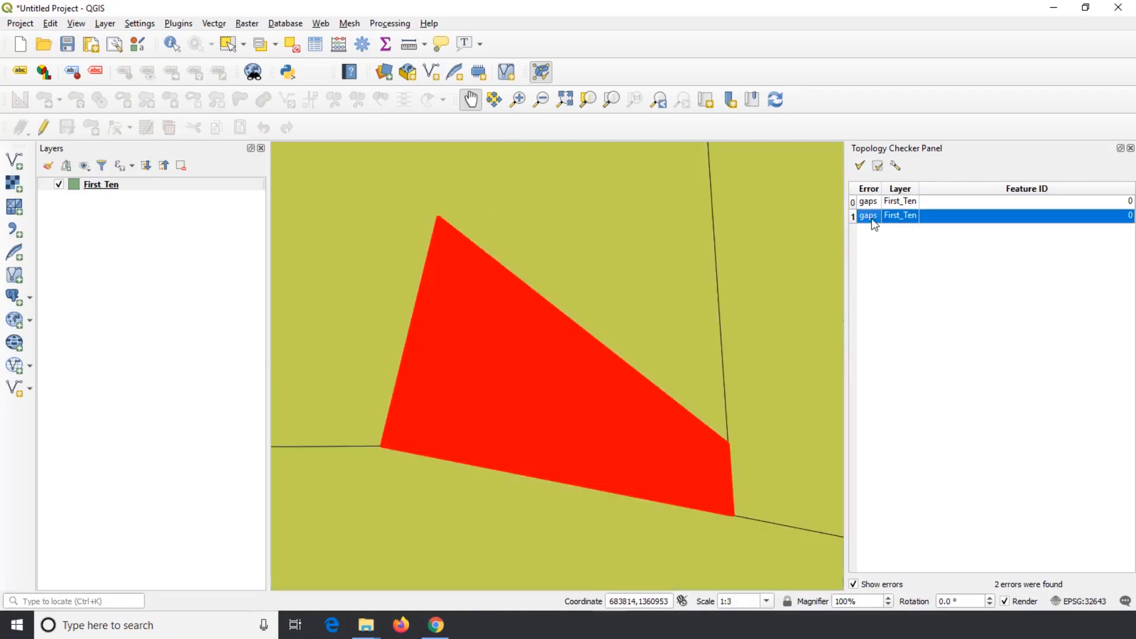
{"action": "left_click", "coordinate": [868, 201]}
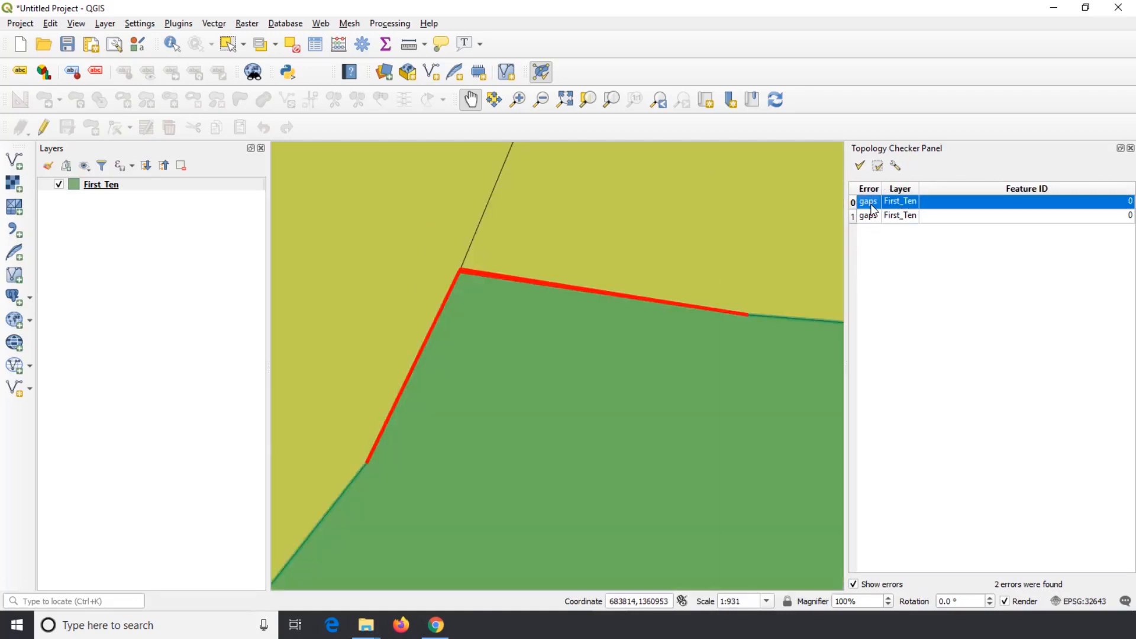
{"action": "left_click", "coordinate": [868, 217]}
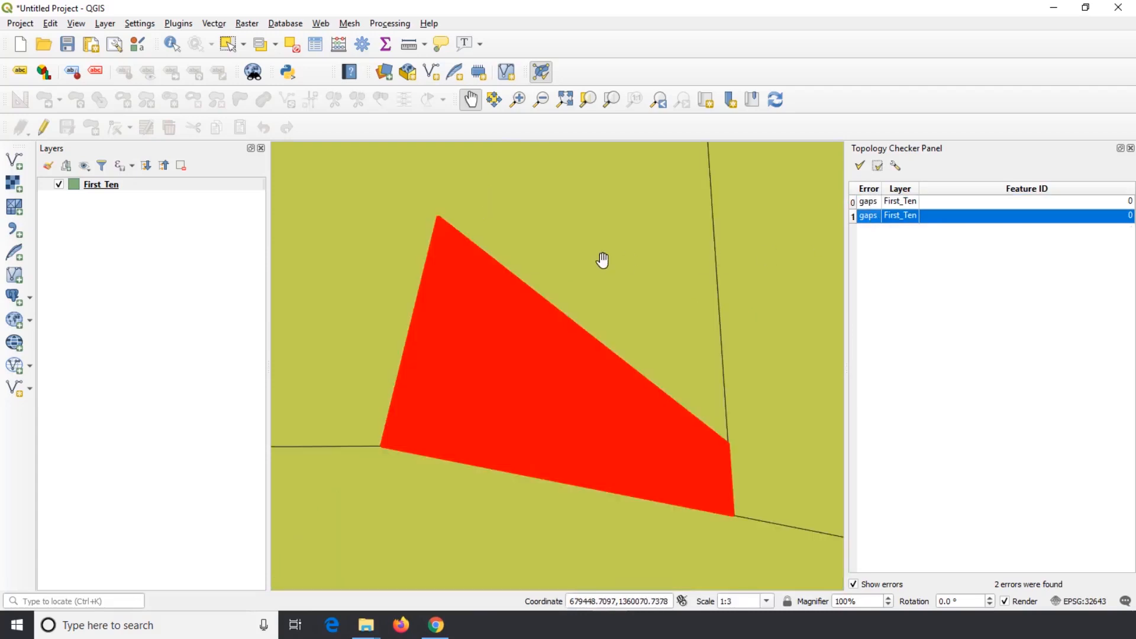
{"action": "scroll", "coordinate": [643, 260], "scroll_direction": "down", "scroll_amount": 4}
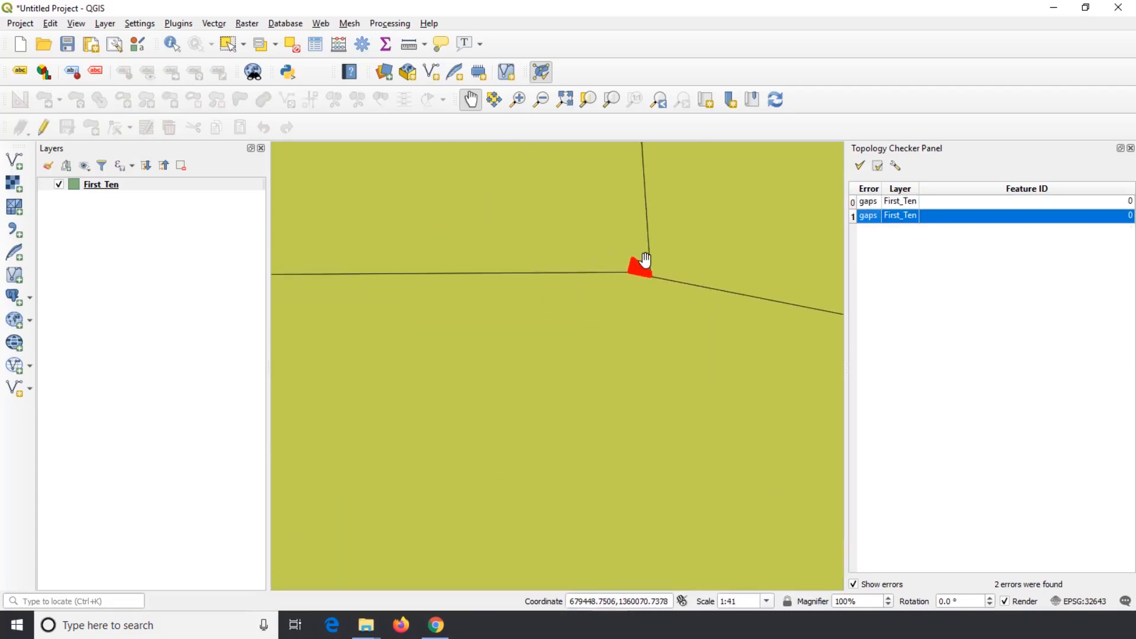
- Turn off the display of errors on the map and examine the second gap error up close
{"action": "left_click", "coordinate": [853, 585]}
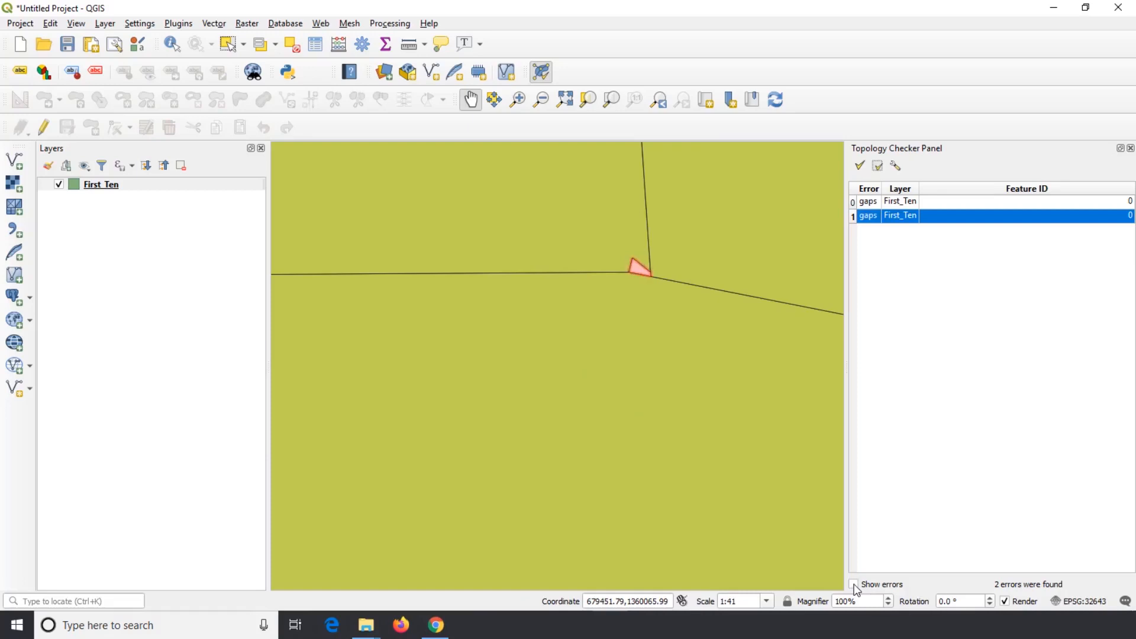
{"action": "scroll", "coordinate": [653, 264], "scroll_direction": "up", "scroll_amount": 1}
{"action": "scroll", "coordinate": [653, 263], "scroll_direction": "up", "scroll_amount": 2}
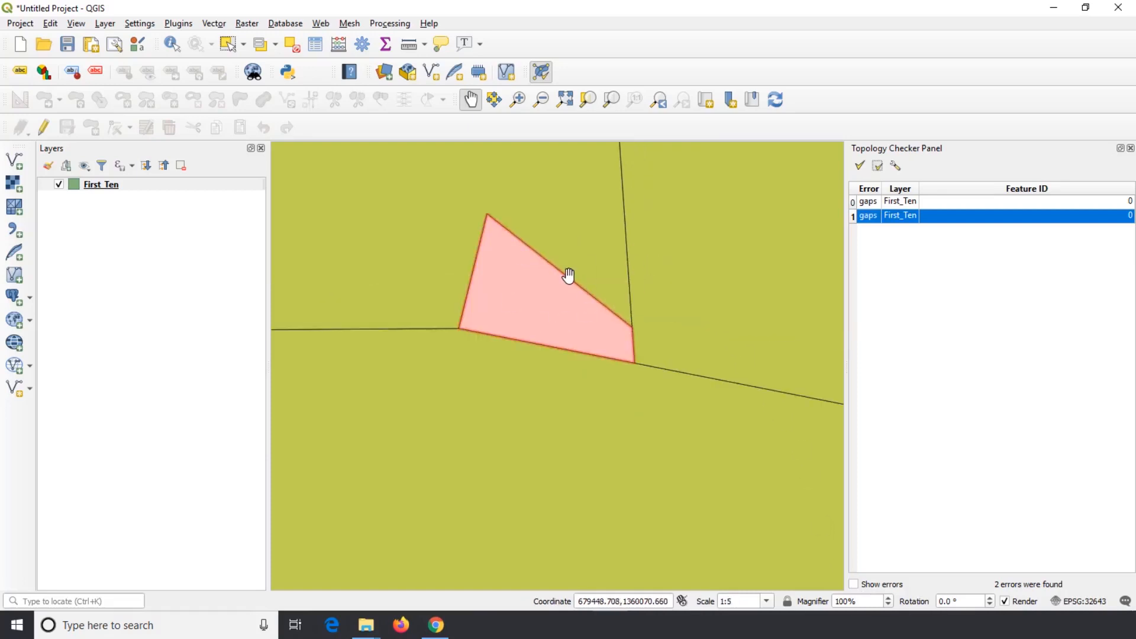
{"action": "scroll", "coordinate": [568, 274], "scroll_direction": "down", "scroll_amount": 3}
- Examine the first gap error up close at the corner where the neighbouring polygons meet
{"action": "left_click", "coordinate": [885, 202]}
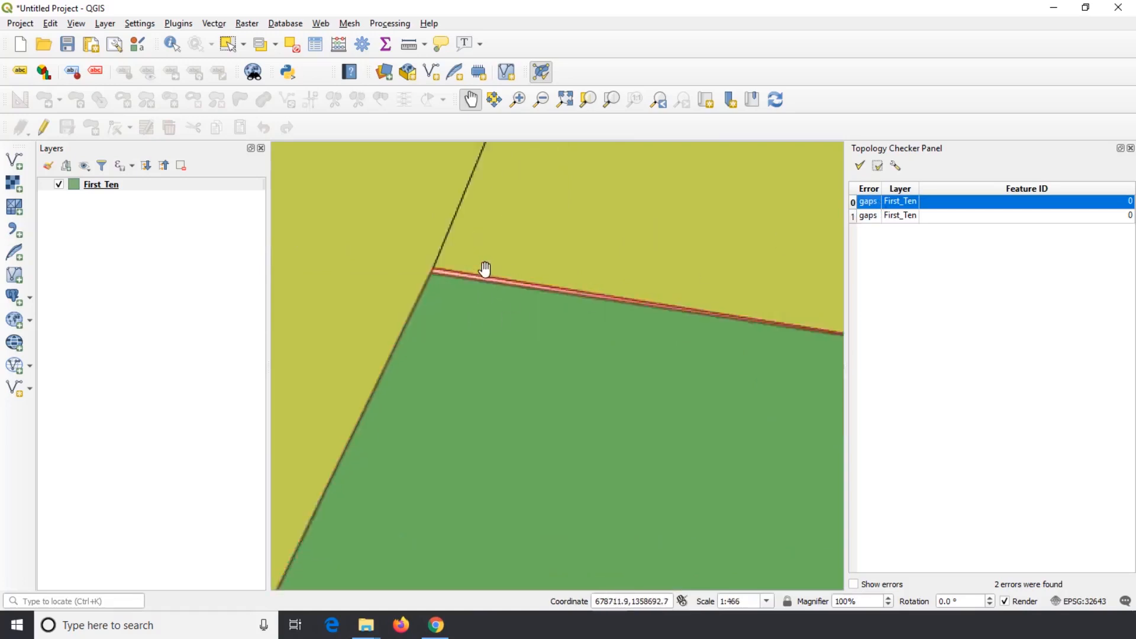
{"action": "scroll", "coordinate": [485, 270], "scroll_direction": "up", "scroll_amount": 2}
{"action": "left_click_drag", "start_coordinate": [281, 262], "coordinate": [492, 317]}
{"action": "scroll", "coordinate": [488, 317], "scroll_direction": "up", "scroll_amount": 2}
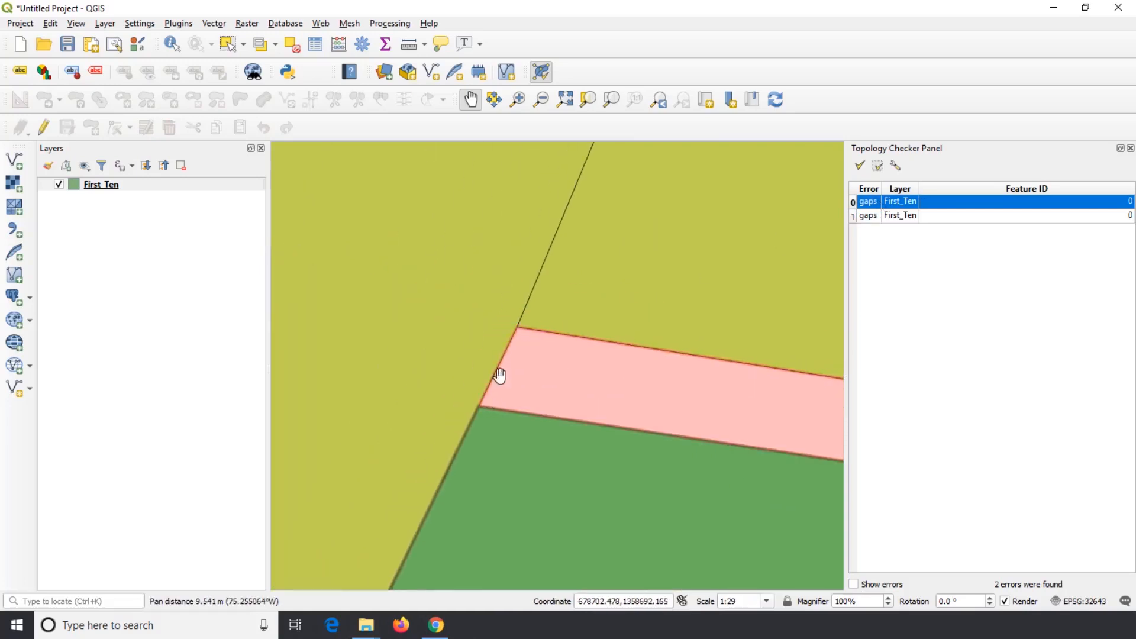
{"action": "scroll", "coordinate": [483, 311], "scroll_direction": "down", "scroll_amount": 1}
{"action": "left_click_drag", "start_coordinate": [500, 336], "coordinate": [404, 296]}
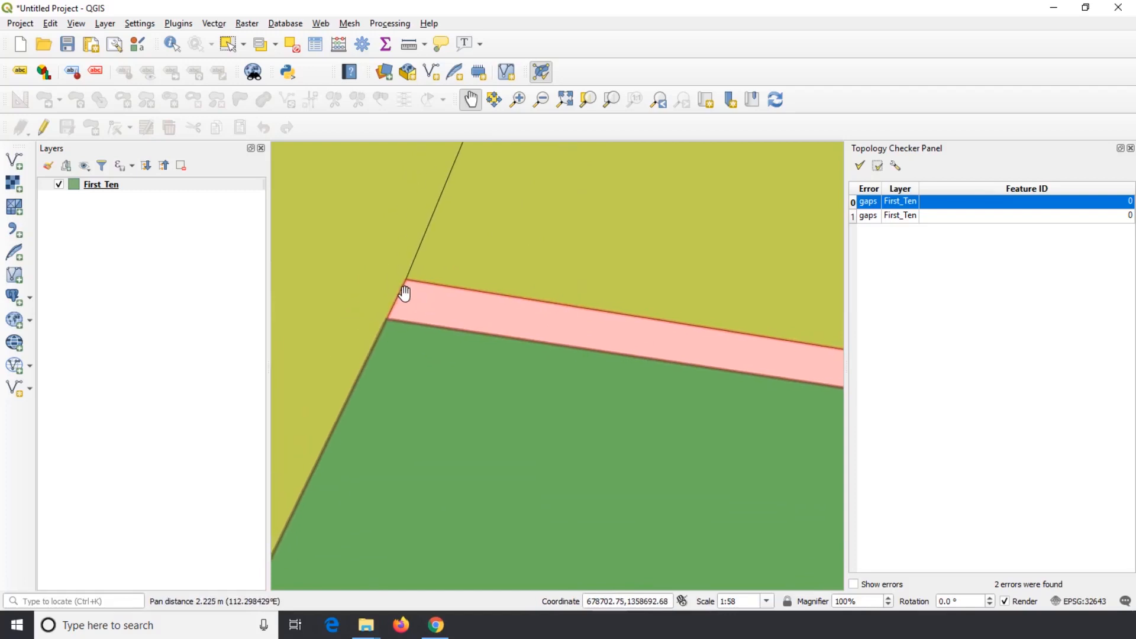
{"action": "left_click_drag", "start_coordinate": [459, 310], "coordinate": [513, 325]}
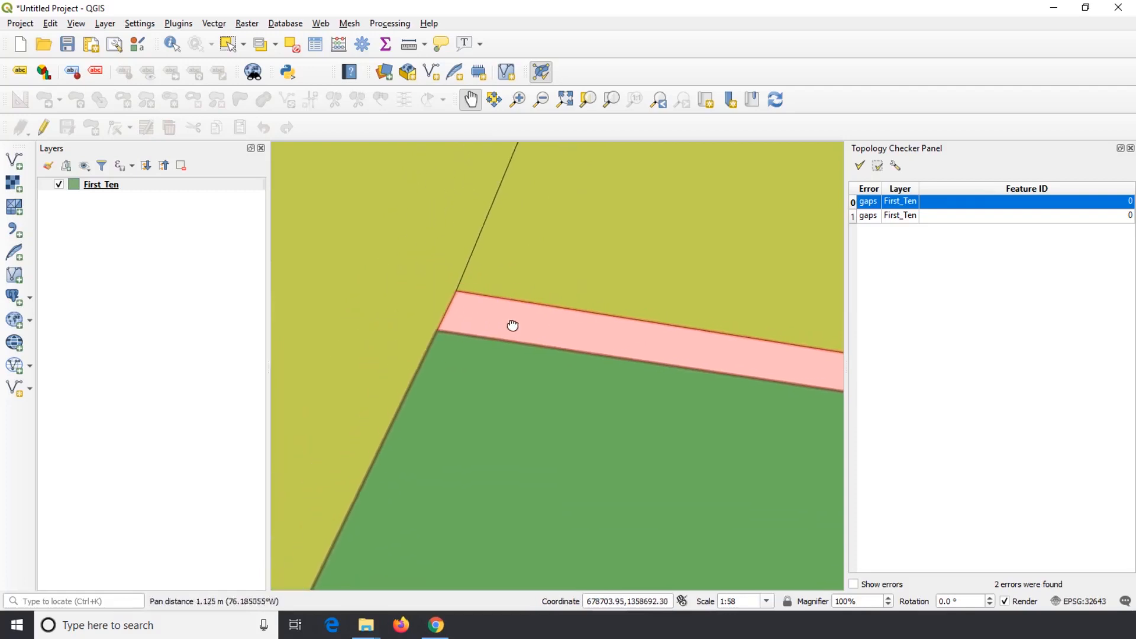
{"action": "scroll", "coordinate": [445, 312], "scroll_direction": "up", "scroll_amount": 2}
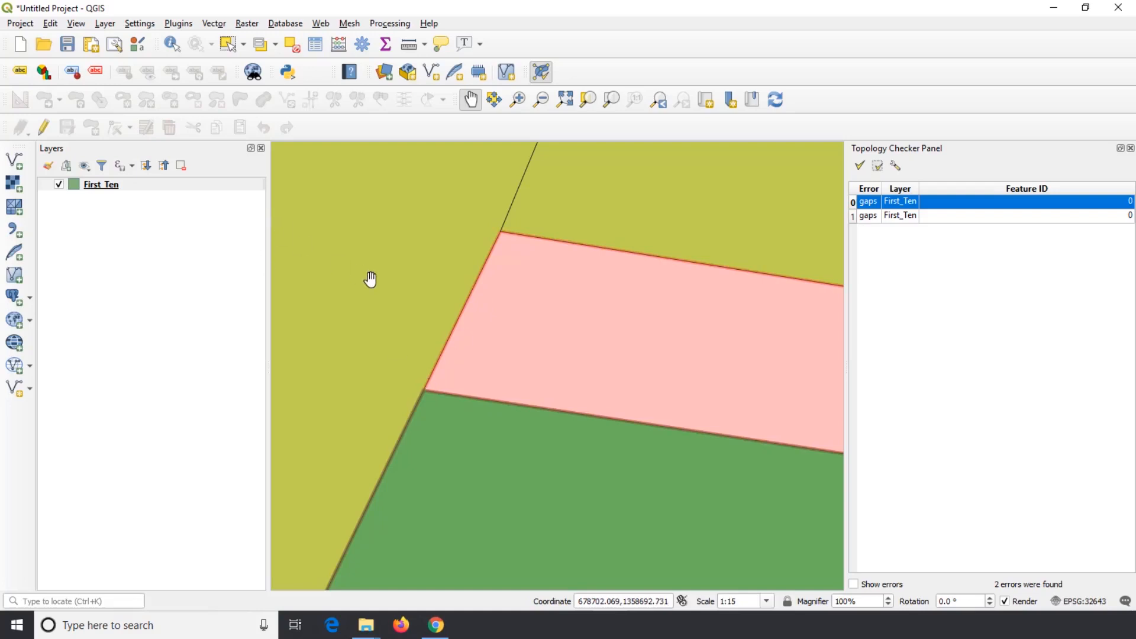
- Set the project's snapping tolerance to 0.03 meters in the snapping options
{"action": "left_click", "coordinate": [28, 24]}
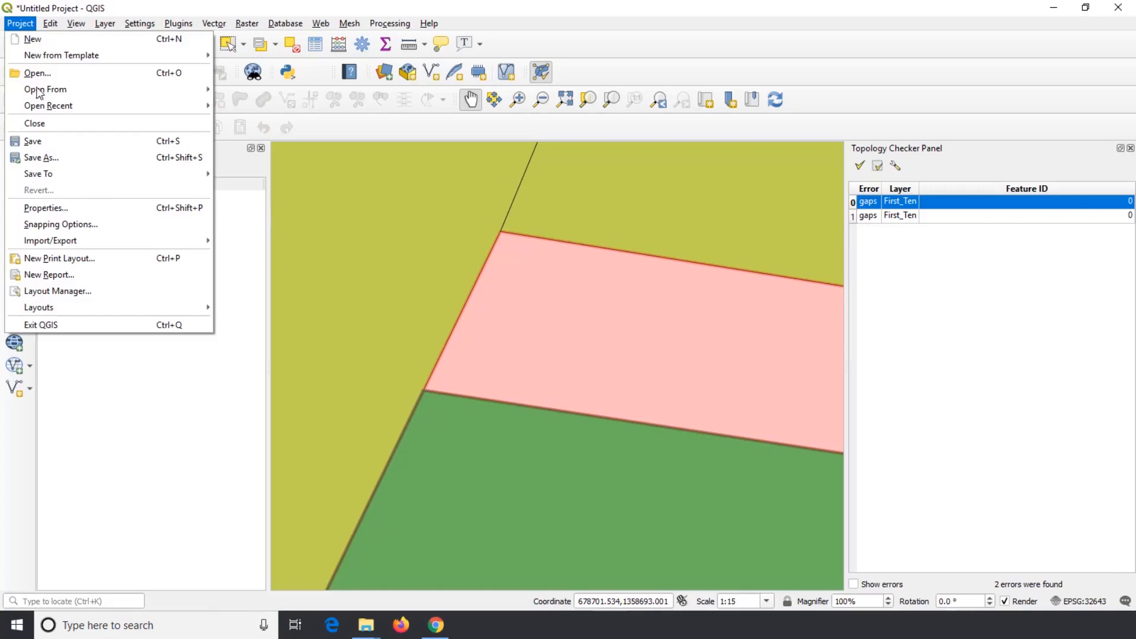
{"action": "left_click", "coordinate": [64, 224]}
{"action": "left_click", "coordinate": [405, 175]}
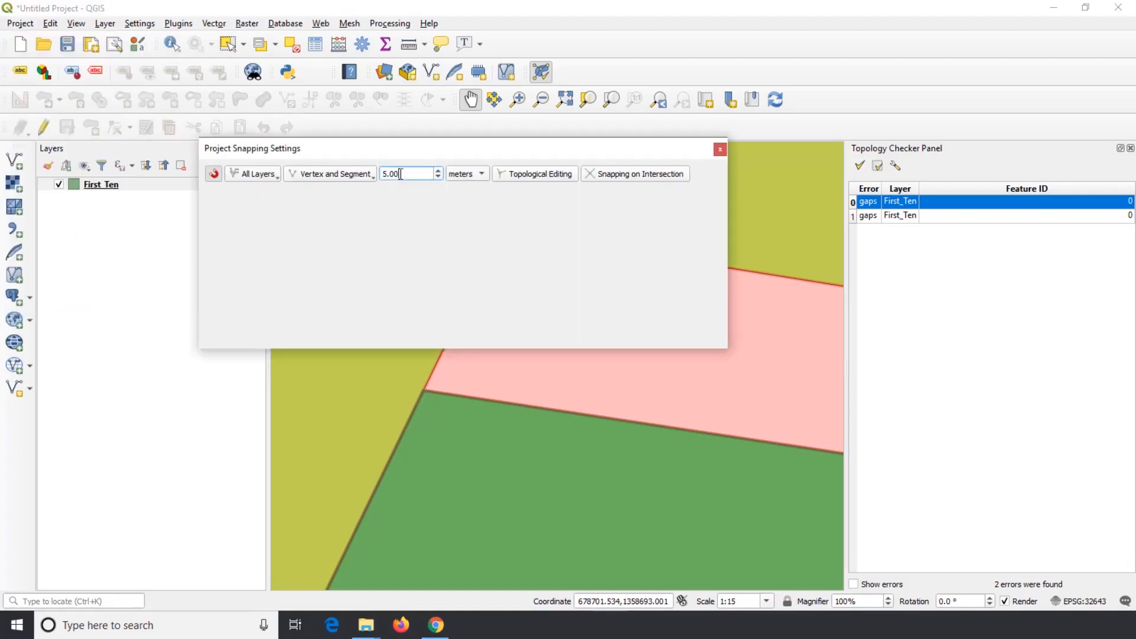
{"action": "double_click", "coordinate": [405, 175]}
{"action": "type", "text": "0."}
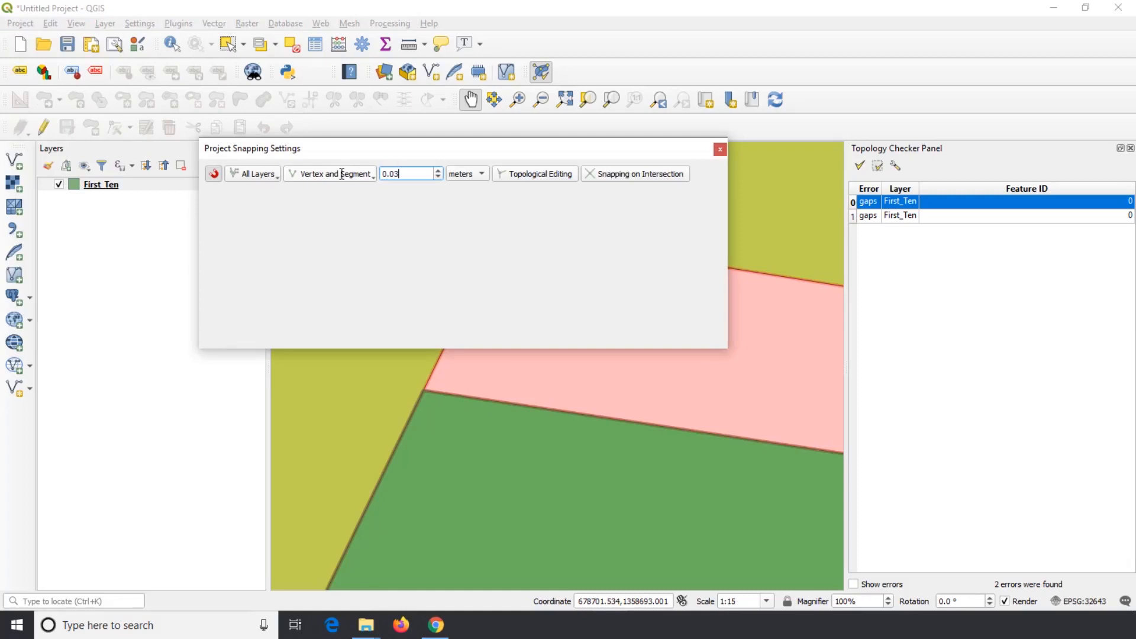
{"action": "left_click", "coordinate": [719, 150]}
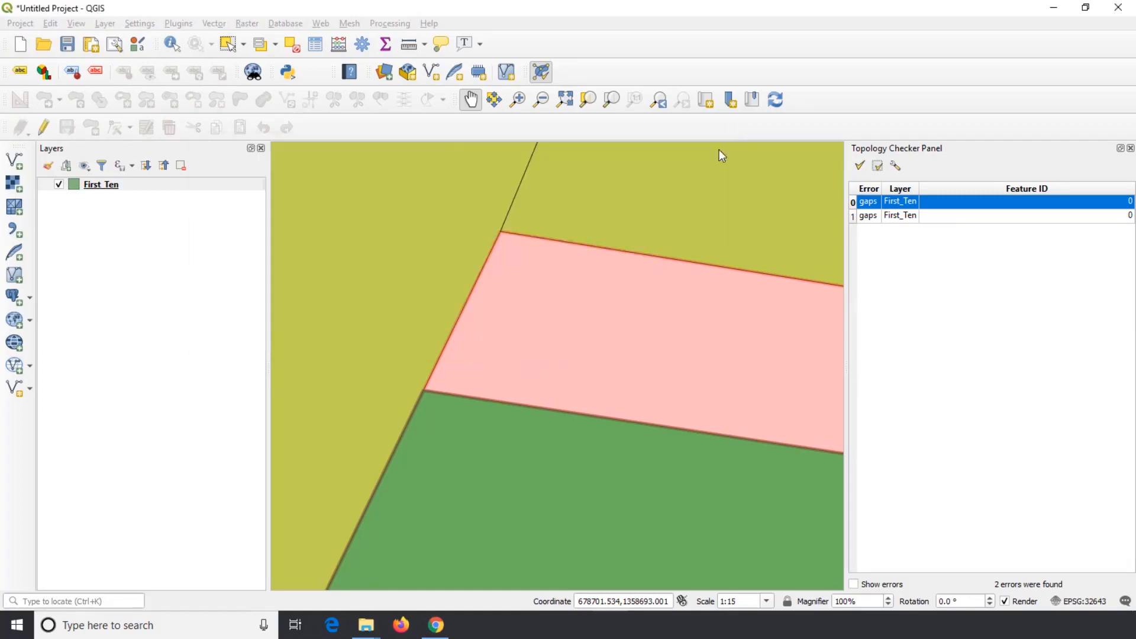
- Switch the First_Ten layer to editing mode and activate the Vertex Tool
{"action": "left_click", "coordinate": [42, 128]}
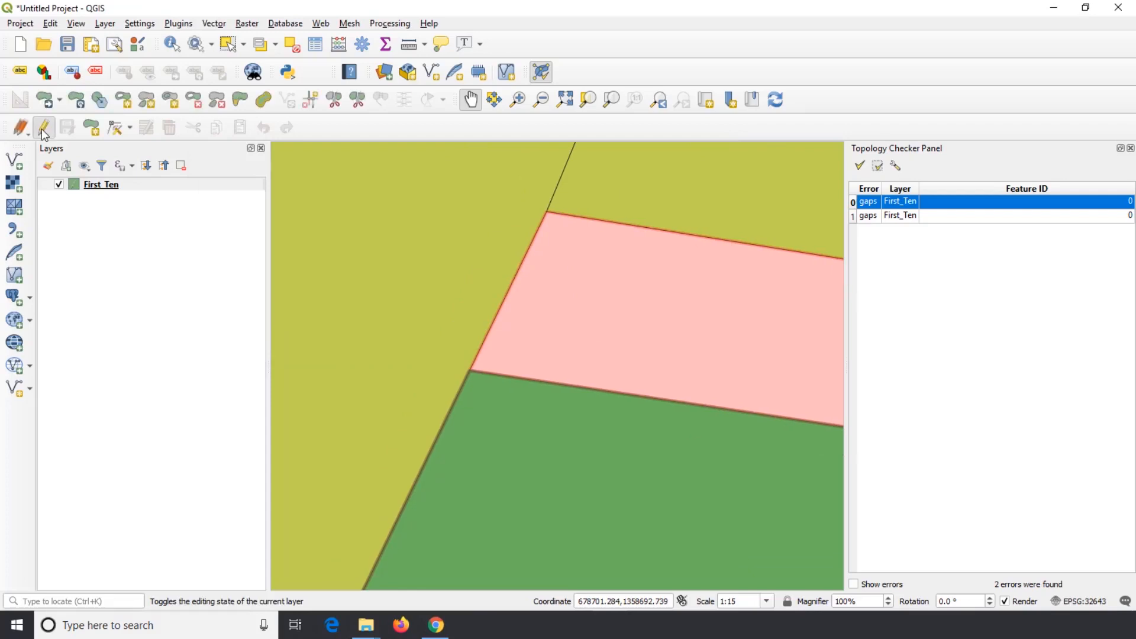
{"action": "left_click", "coordinate": [115, 130]}
{"action": "scroll", "coordinate": [448, 278], "scroll_direction": "down", "scroll_amount": 4}
{"action": "scroll", "coordinate": [447, 278], "scroll_direction": "down", "scroll_amount": 6}
{"action": "scroll", "coordinate": [447, 286], "scroll_direction": "up", "scroll_amount": 2}
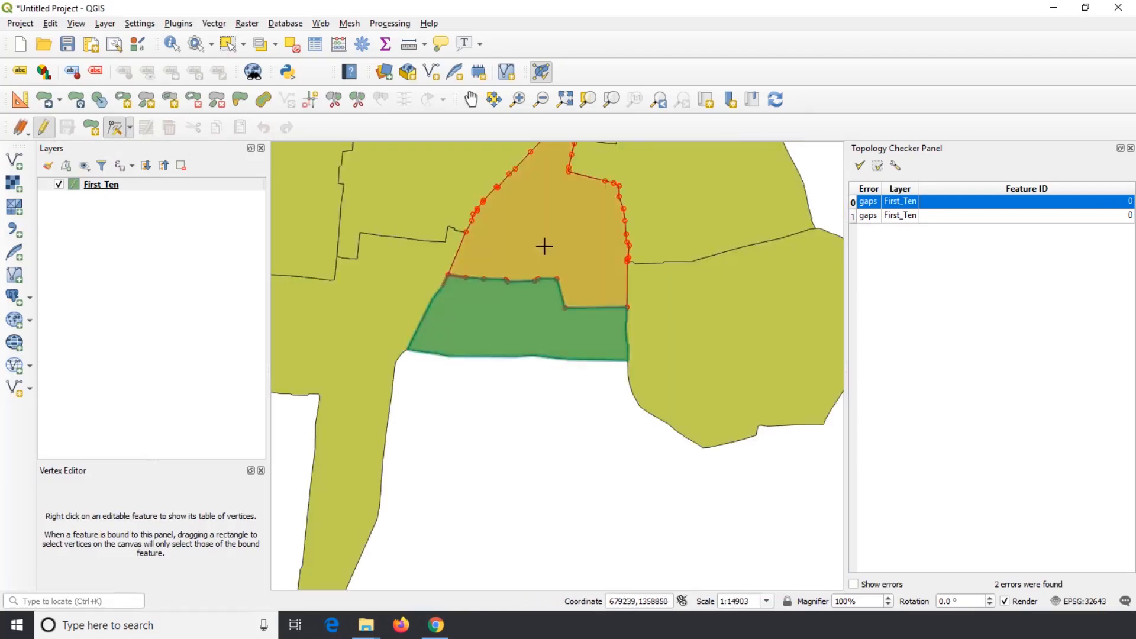
- Examine the first gap up close at the western end of the green polygon's northern edge
{"action": "scroll", "coordinate": [431, 365], "scroll_direction": "down", "scroll_amount": 1}
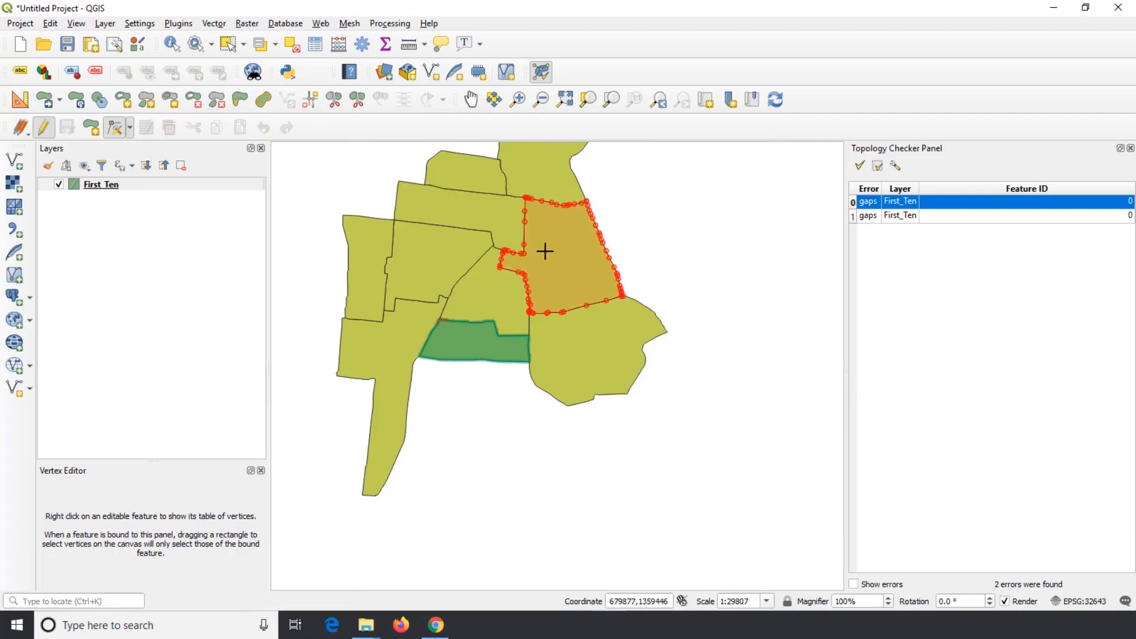
{"action": "scroll", "coordinate": [449, 320], "scroll_direction": "up", "scroll_amount": 3}
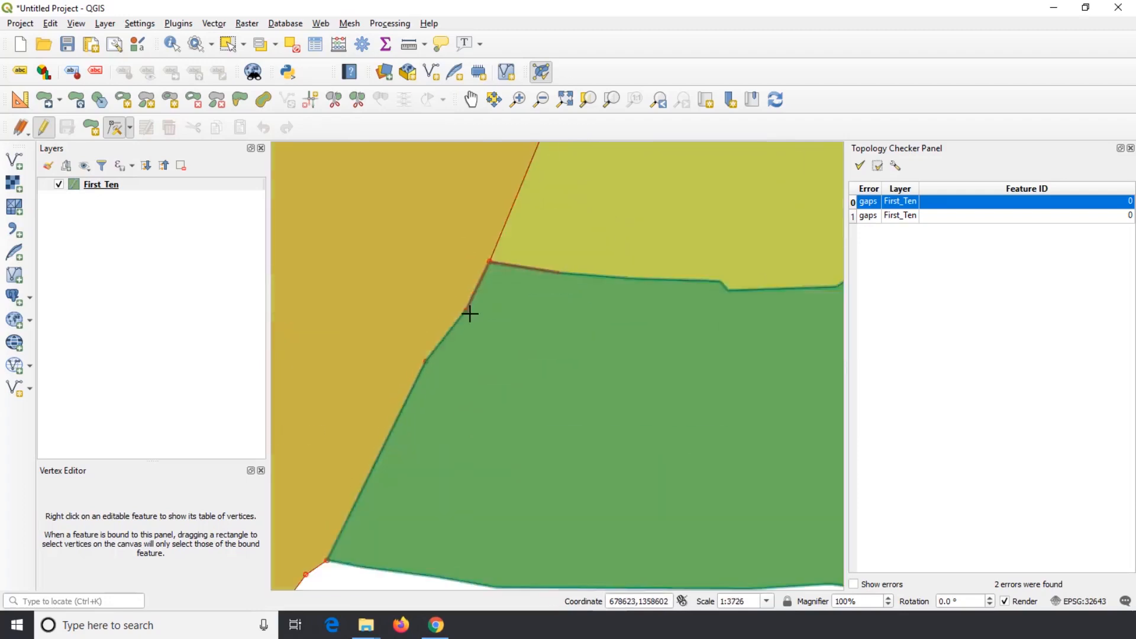
{"action": "scroll", "coordinate": [461, 320], "scroll_direction": "up", "scroll_amount": 6}
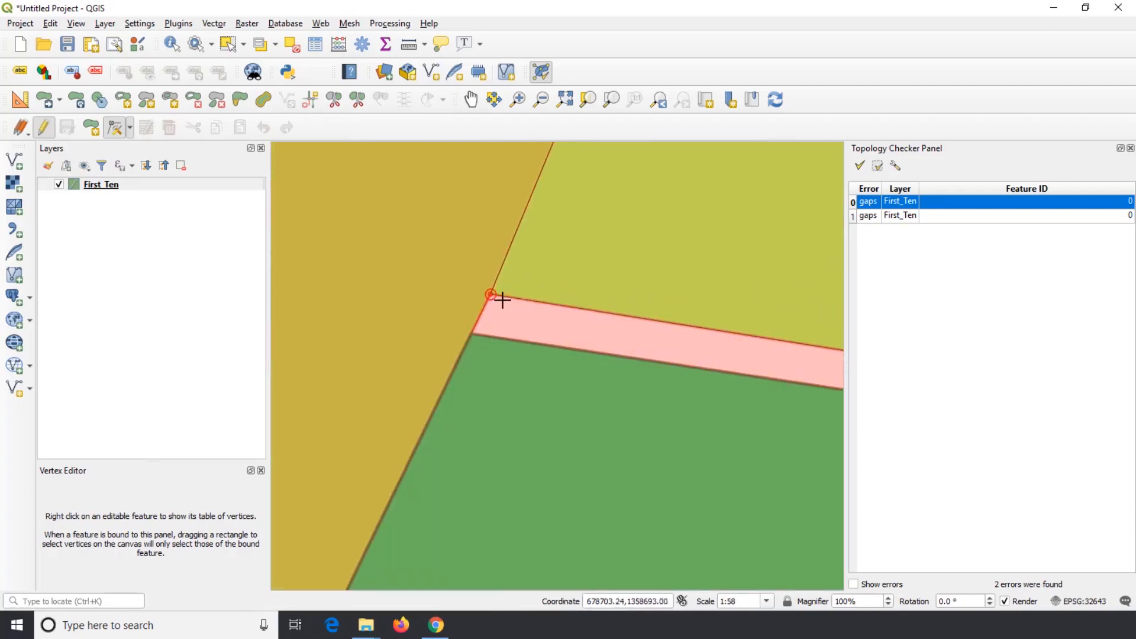
{"action": "scroll", "coordinate": [505, 299], "scroll_direction": "up", "scroll_amount": 1}
{"action": "scroll", "coordinate": [502, 301], "scroll_direction": "up", "scroll_amount": 2}
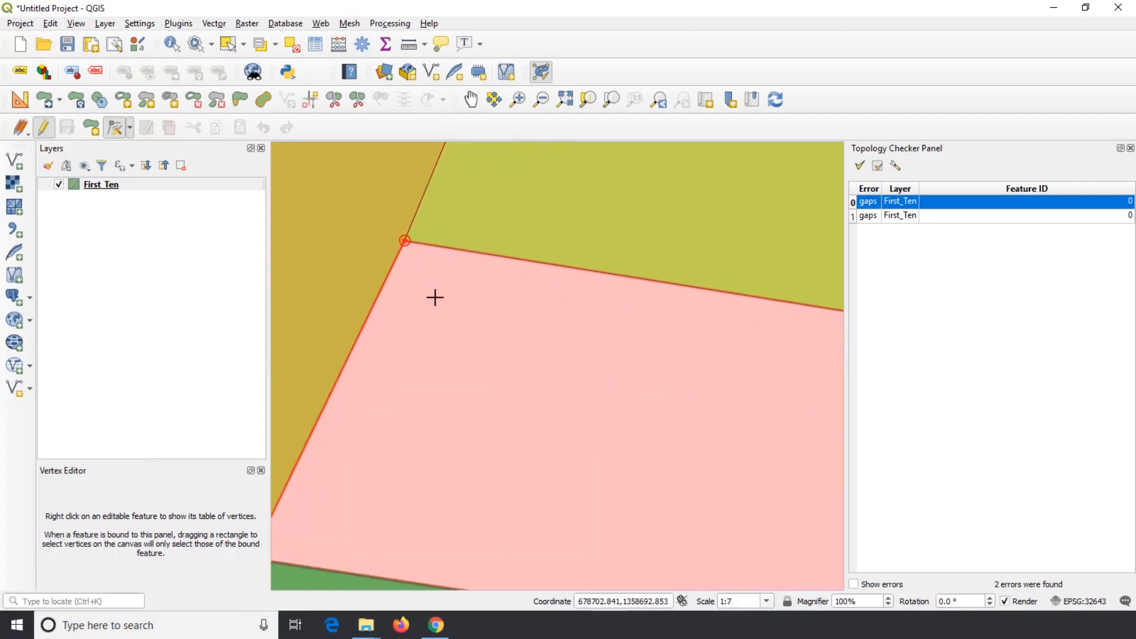
{"action": "scroll", "coordinate": [467, 279], "scroll_direction": "down", "scroll_amount": 6}
{"action": "scroll", "coordinate": [468, 273], "scroll_direction": "down", "scroll_amount": 5}
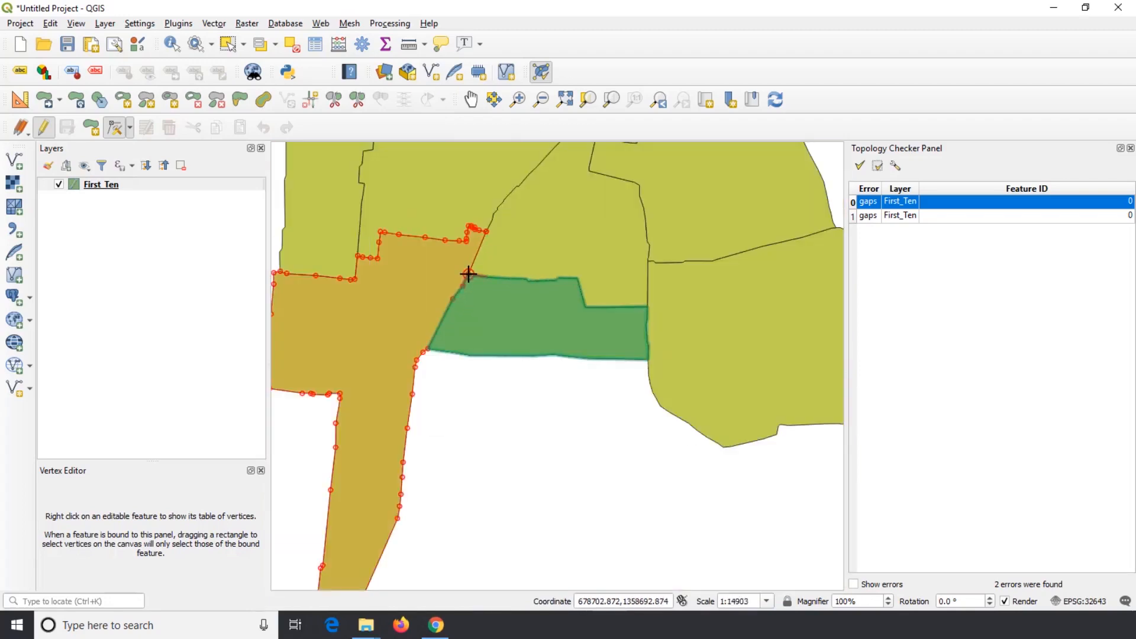
{"action": "scroll", "coordinate": [468, 273], "scroll_direction": "up", "scroll_amount": 1}
- Move the green polygon's northwestern corner vertex onto the corner shared by the two neighbouring polygons across the first gap
{"action": "left_click", "coordinate": [517, 99]}
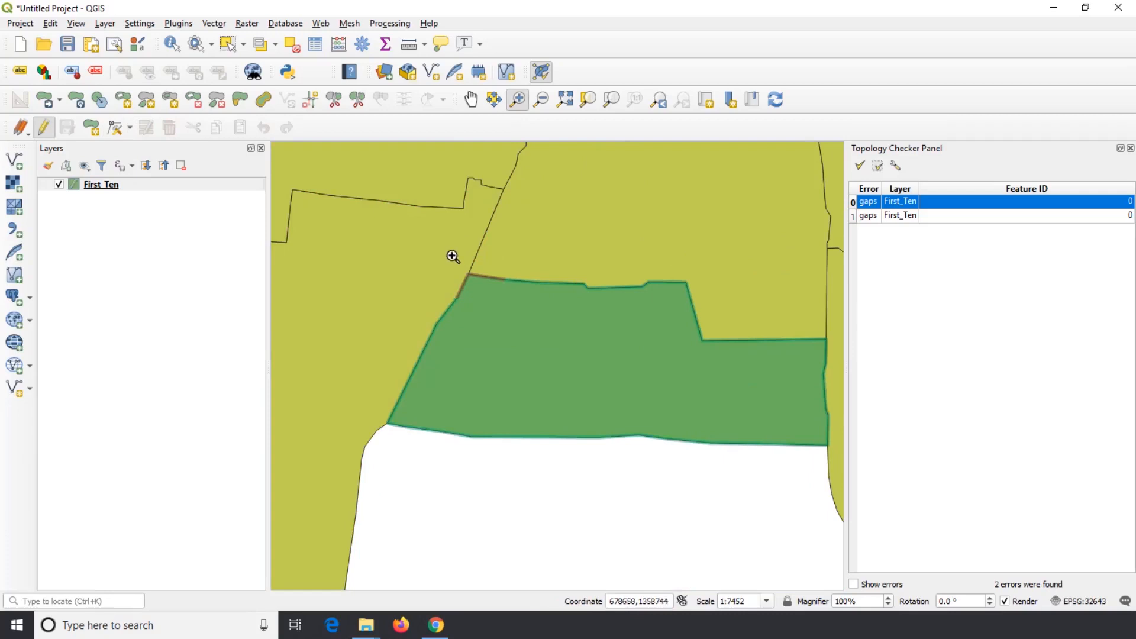
{"action": "left_click", "coordinate": [459, 274]}
{"action": "left_click_drag", "start_coordinate": [481, 287], "coordinate": [554, 399]}
{"action": "left_click_drag", "start_coordinate": [476, 264], "coordinate": [591, 397]}
{"action": "left_click_drag", "start_coordinate": [419, 241], "coordinate": [556, 420]}
{"action": "left_click", "coordinate": [127, 132]}
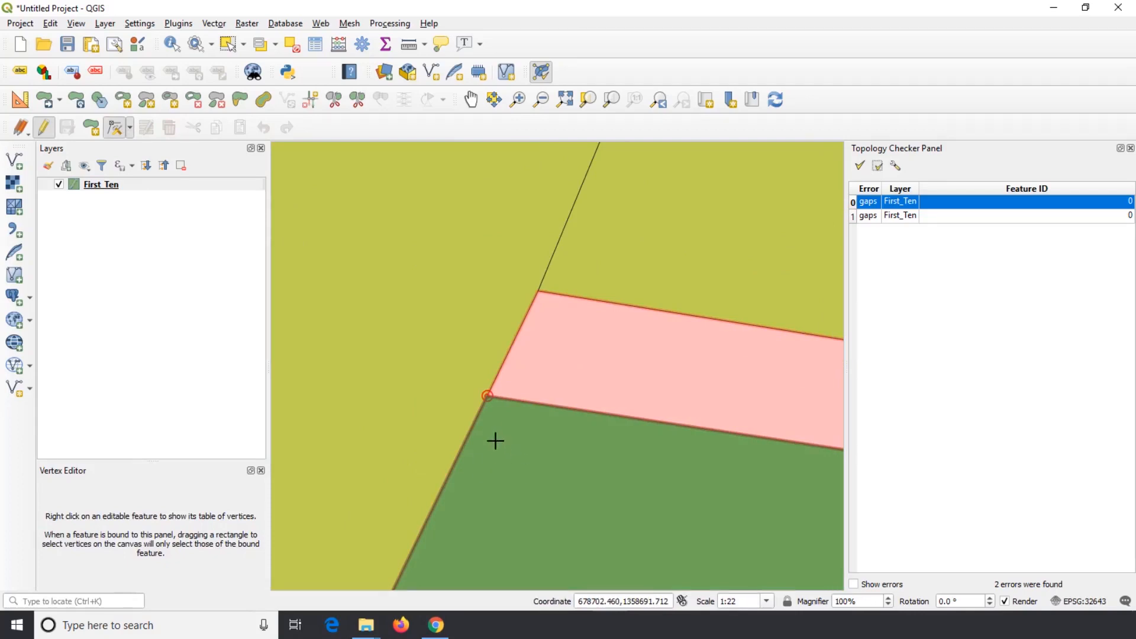
{"action": "scroll", "coordinate": [491, 420], "scroll_direction": "up", "scroll_amount": 1}
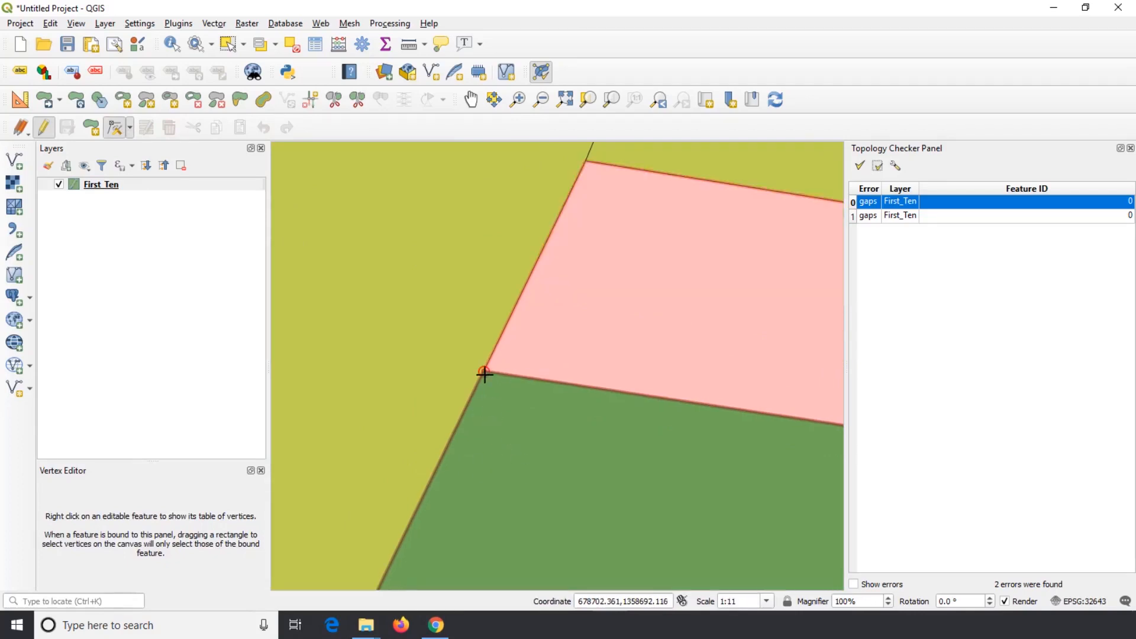
{"action": "left_click", "coordinate": [484, 372]}
{"action": "left_click", "coordinate": [585, 161]}
{"action": "scroll", "coordinate": [459, 232], "scroll_direction": "down", "scroll_amount": 4}
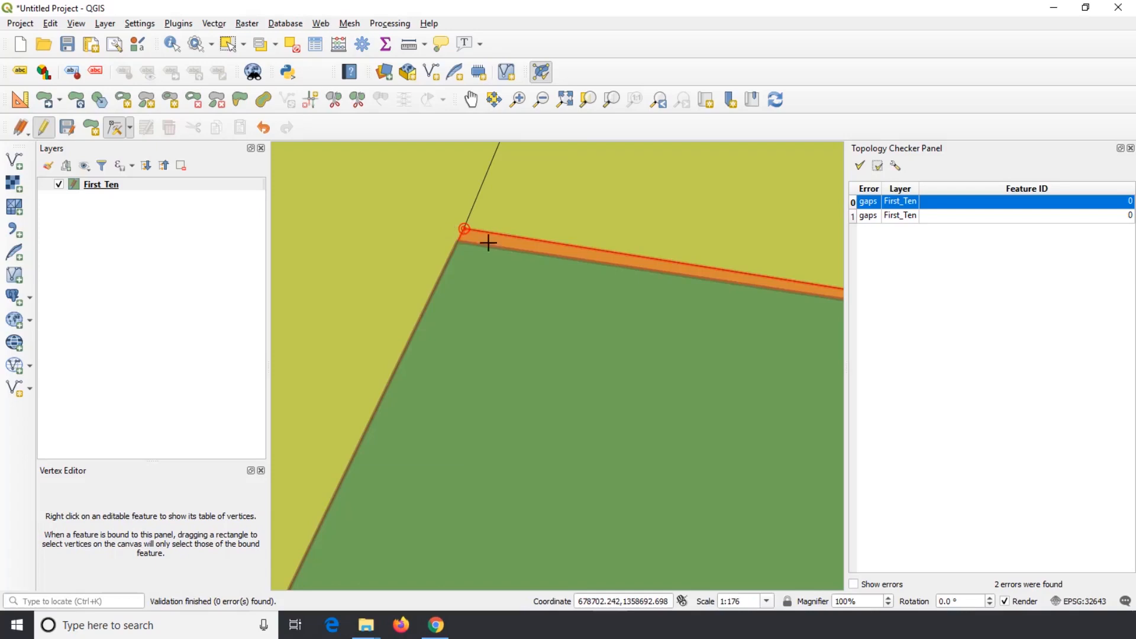
- Close the small second gap by moving the northern polygon's notch vertex onto the corner where its neighbours meet
{"action": "scroll", "coordinate": [543, 275], "scroll_direction": "down", "scroll_amount": 3}
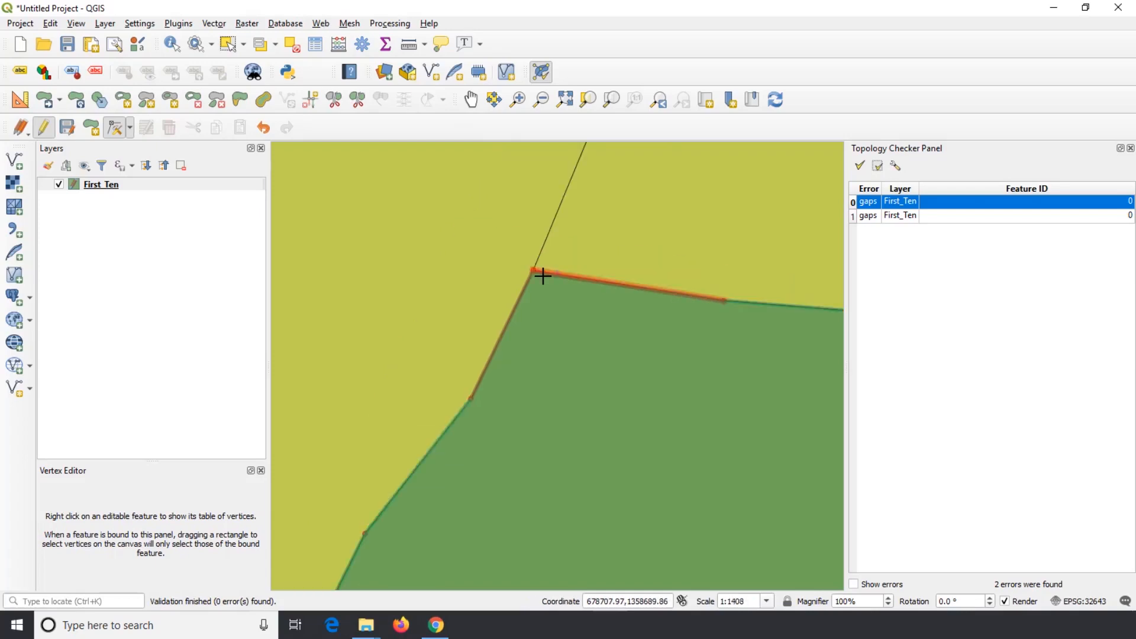
{"action": "scroll", "coordinate": [542, 276], "scroll_direction": "down", "scroll_amount": 5}
{"action": "scroll", "coordinate": [586, 190], "scroll_direction": "up", "scroll_amount": 2}
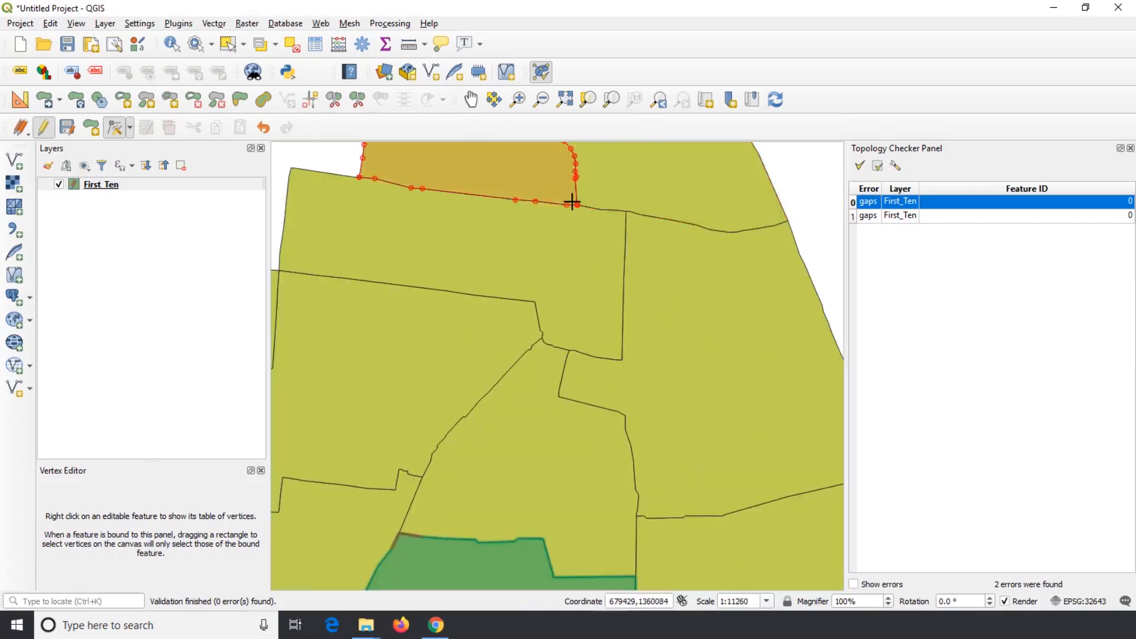
{"action": "scroll", "coordinate": [571, 202], "scroll_direction": "up", "scroll_amount": 9}
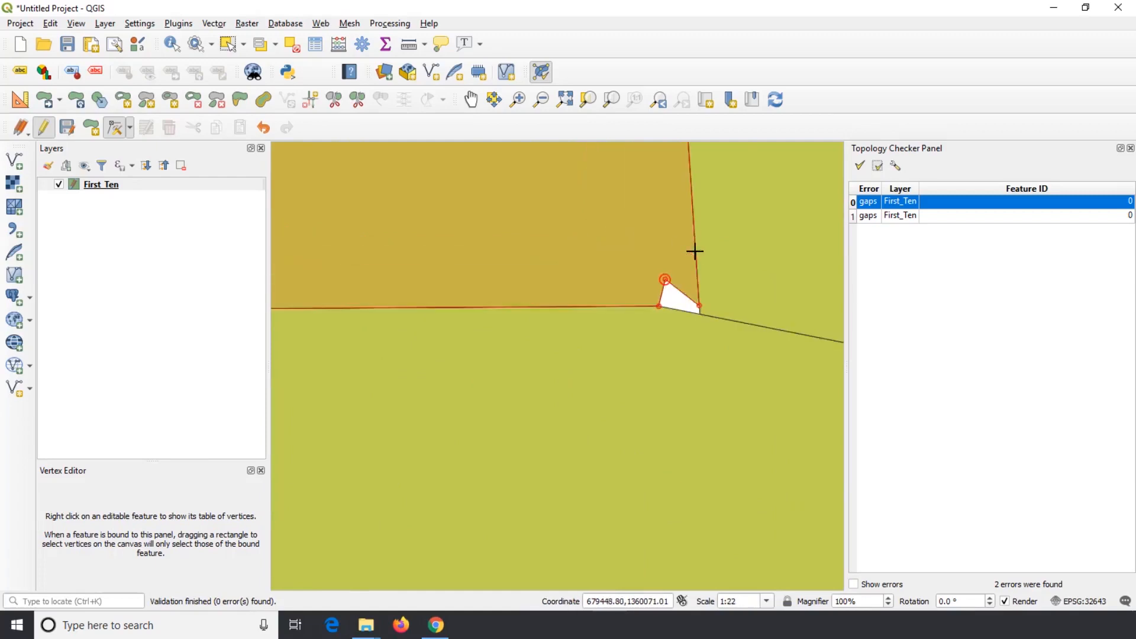
{"action": "scroll", "coordinate": [695, 252], "scroll_direction": "up", "scroll_amount": 3}
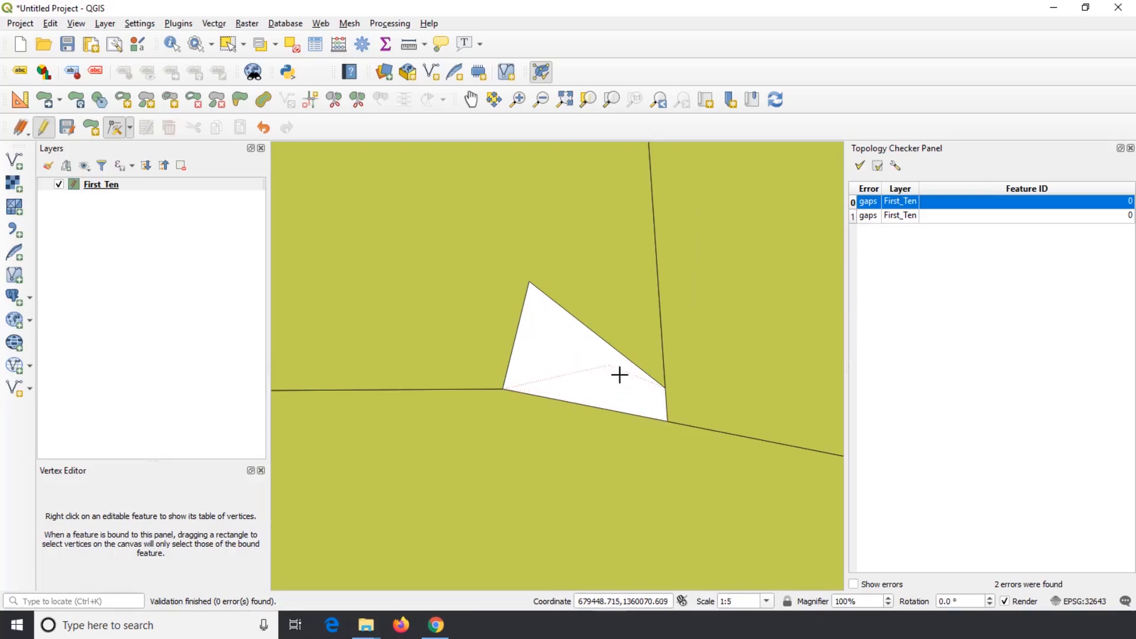
{"action": "left_click", "coordinate": [664, 414]}
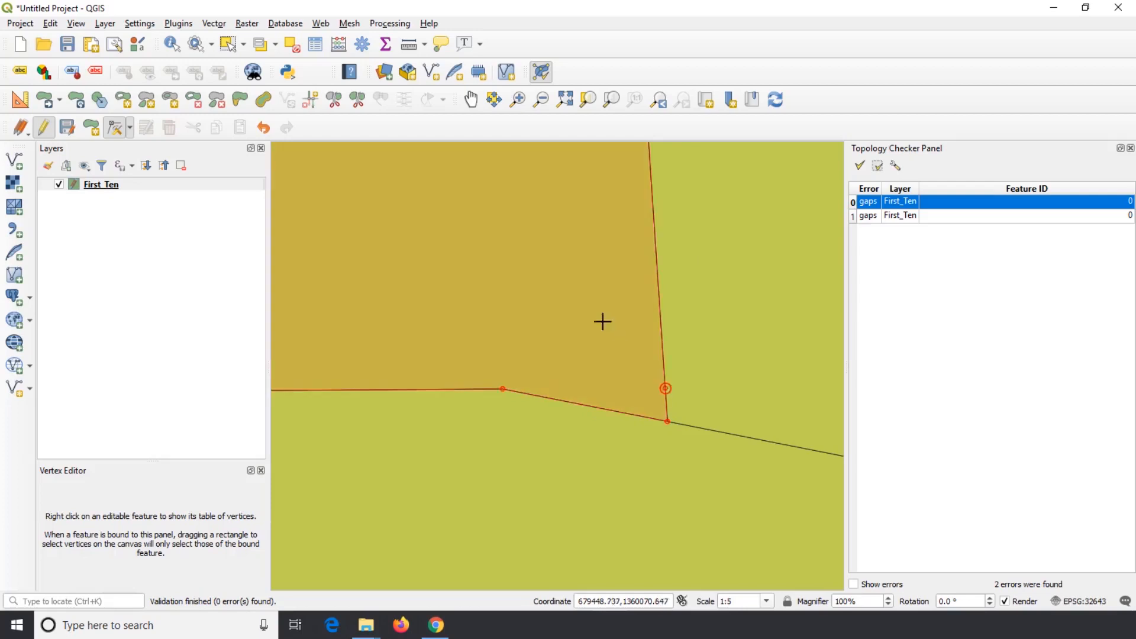
{"action": "scroll", "coordinate": [537, 267], "scroll_direction": "down", "scroll_amount": 3}
{"action": "scroll", "coordinate": [537, 267], "scroll_direction": "down", "scroll_amount": 10}
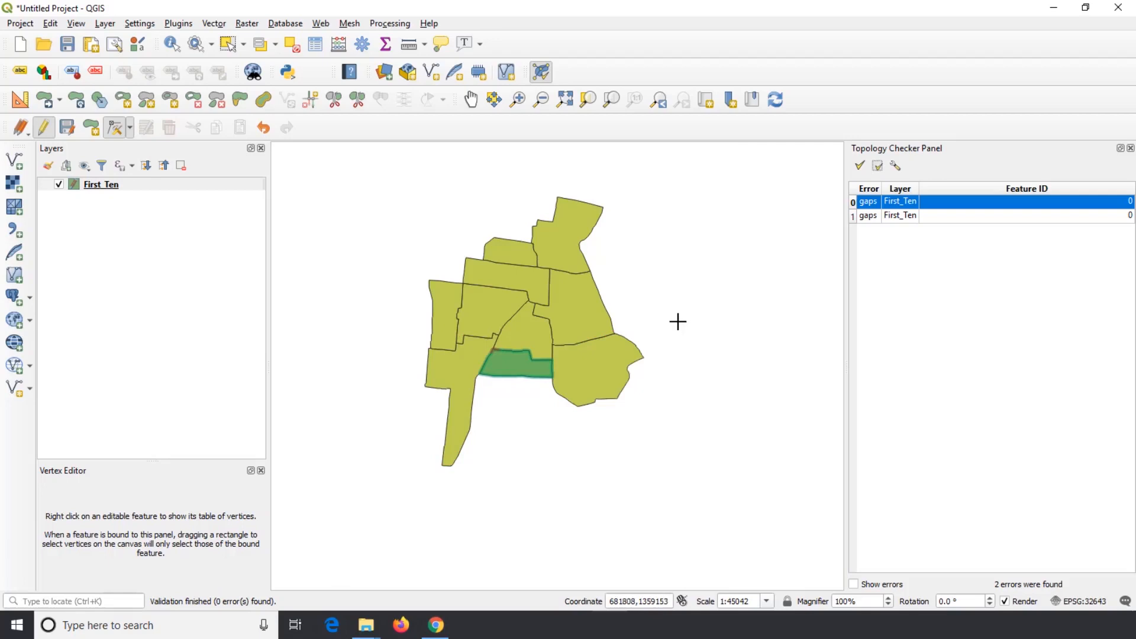
- Save the First_Ten edits while leaving editing mode and validate the topology of all features again
{"action": "left_click", "coordinate": [43, 134]}
{"action": "left_click", "coordinate": [528, 320]}
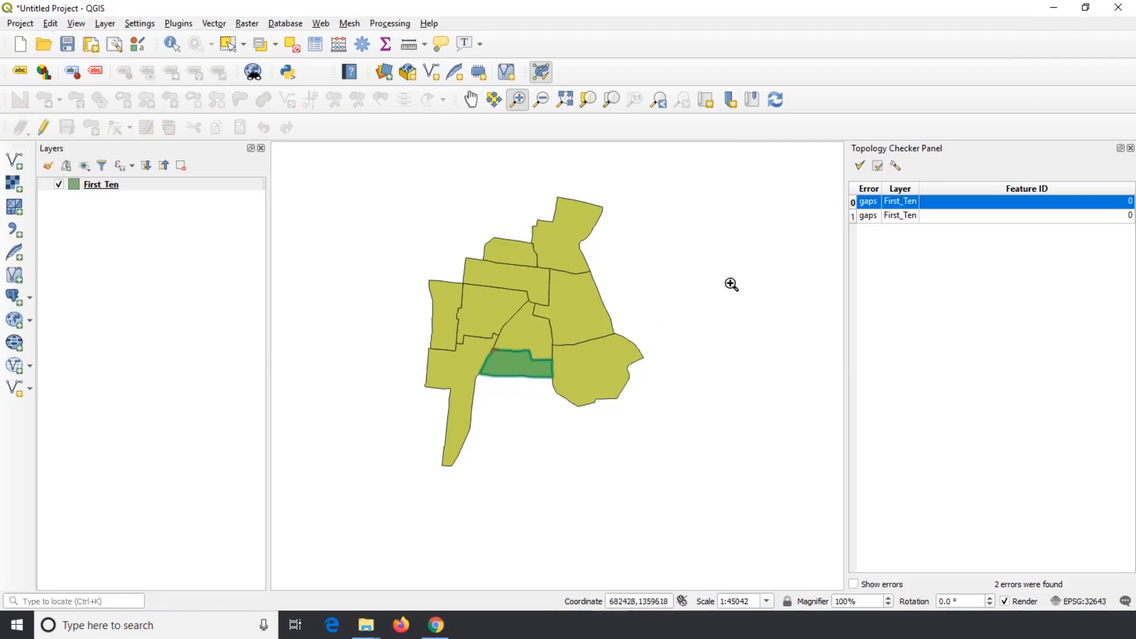
{"action": "left_click", "coordinate": [859, 167]}
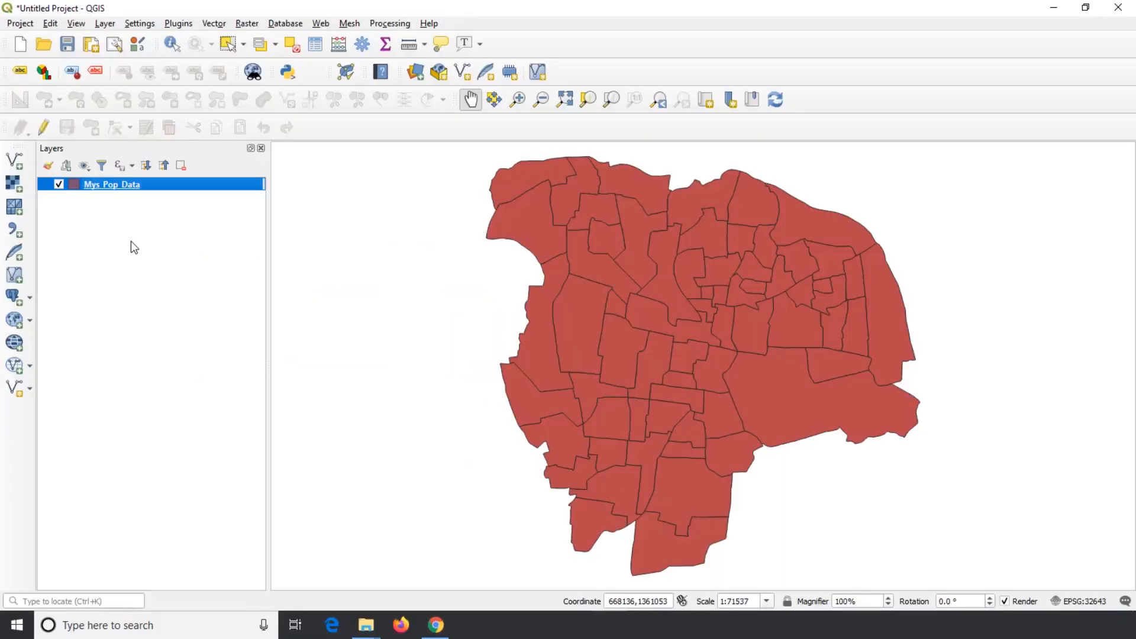
- Label the Mys_Pop_Data polygons with single labels based on the Ward_No field
{"action": "right_click", "coordinate": [123, 184]}
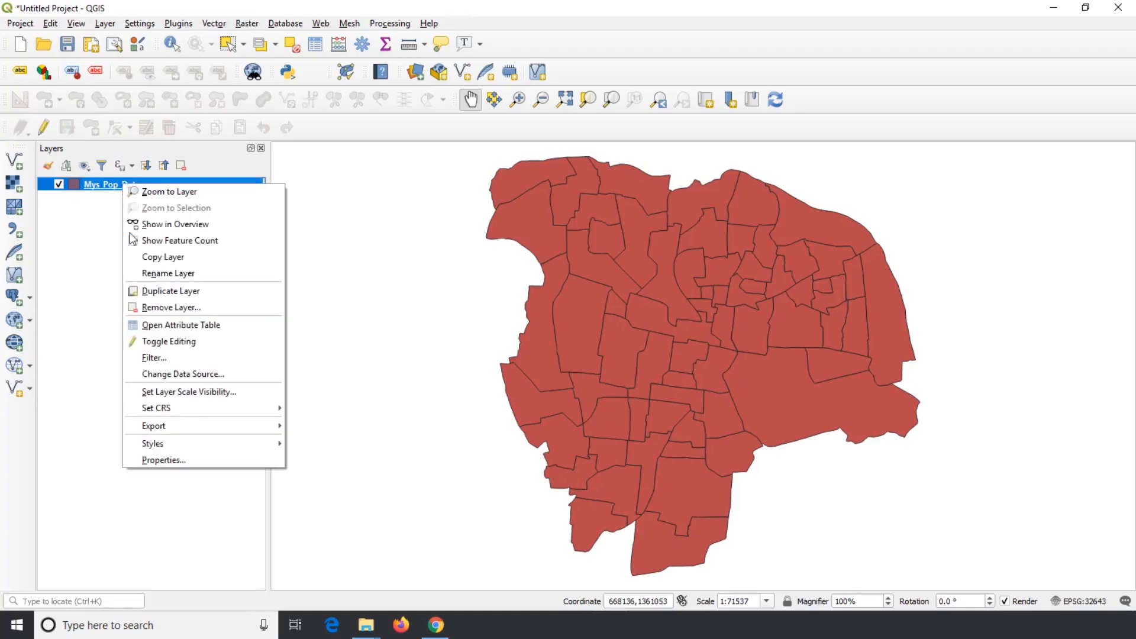
{"action": "left_click", "coordinate": [173, 459]}
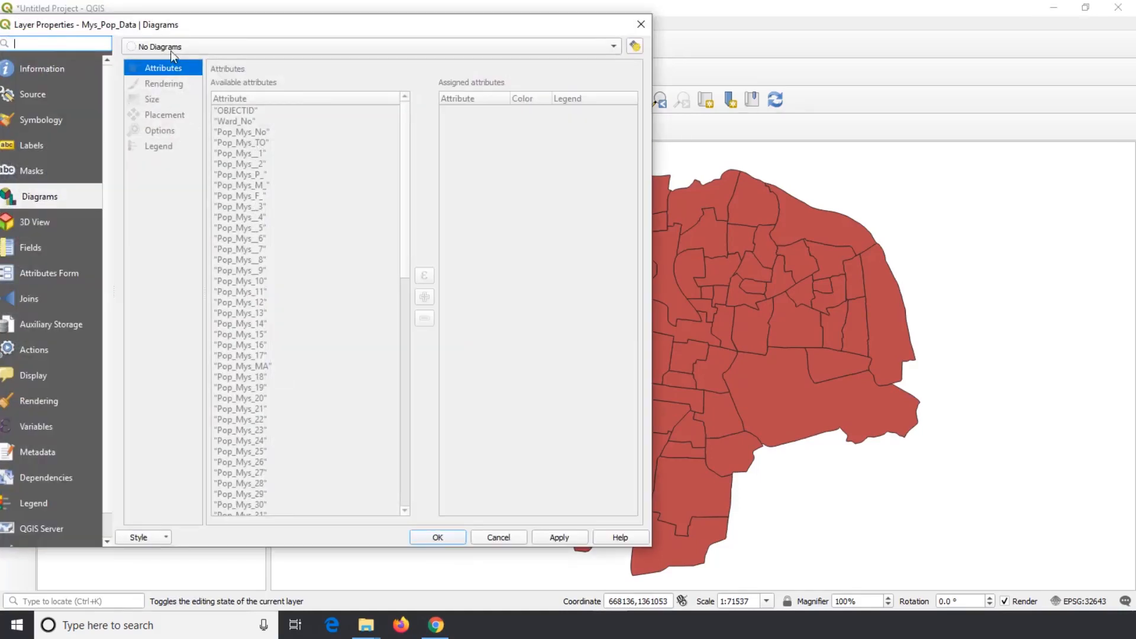
{"action": "left_click", "coordinate": [132, 140]}
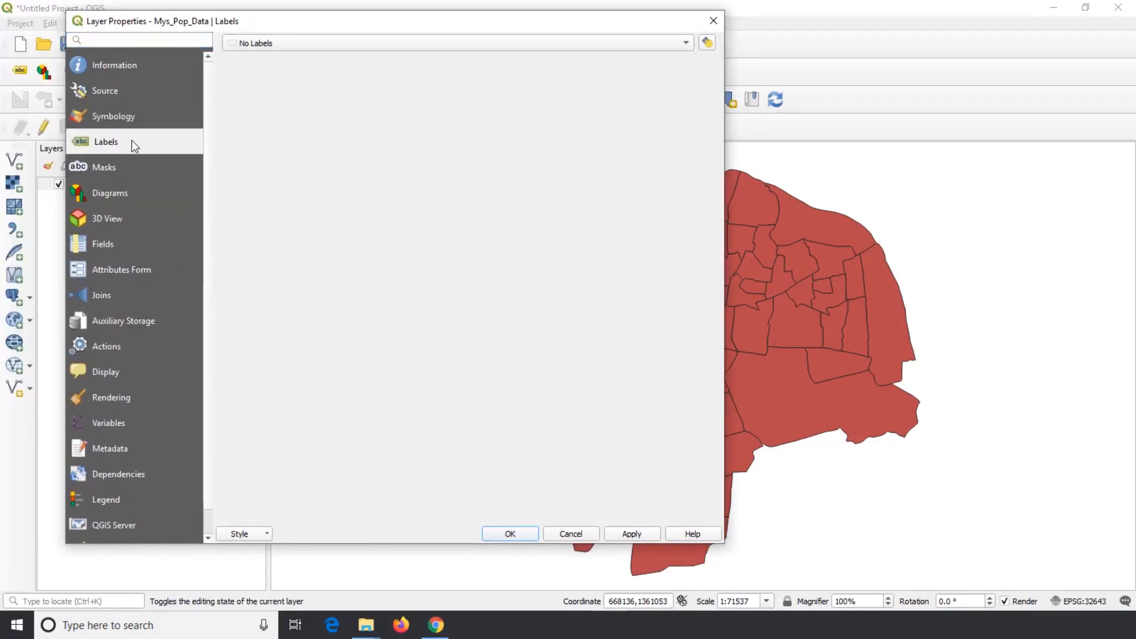
{"action": "left_click", "coordinate": [684, 42]}
{"action": "left_click", "coordinate": [577, 58]}
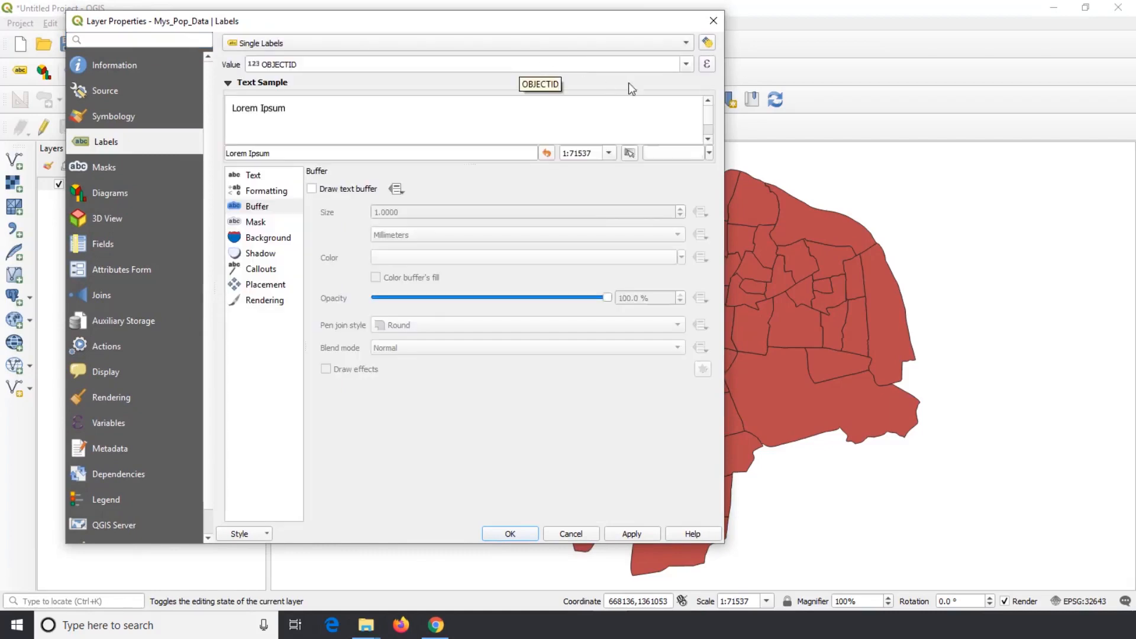
{"action": "left_click", "coordinate": [684, 65]}
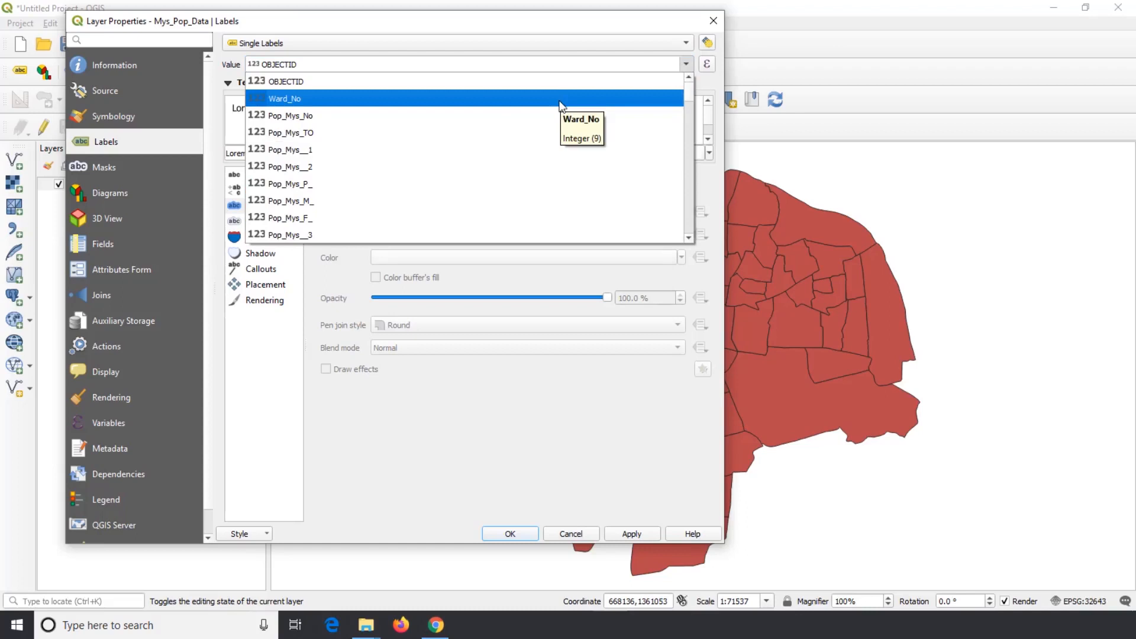
{"action": "left_click", "coordinate": [561, 100]}
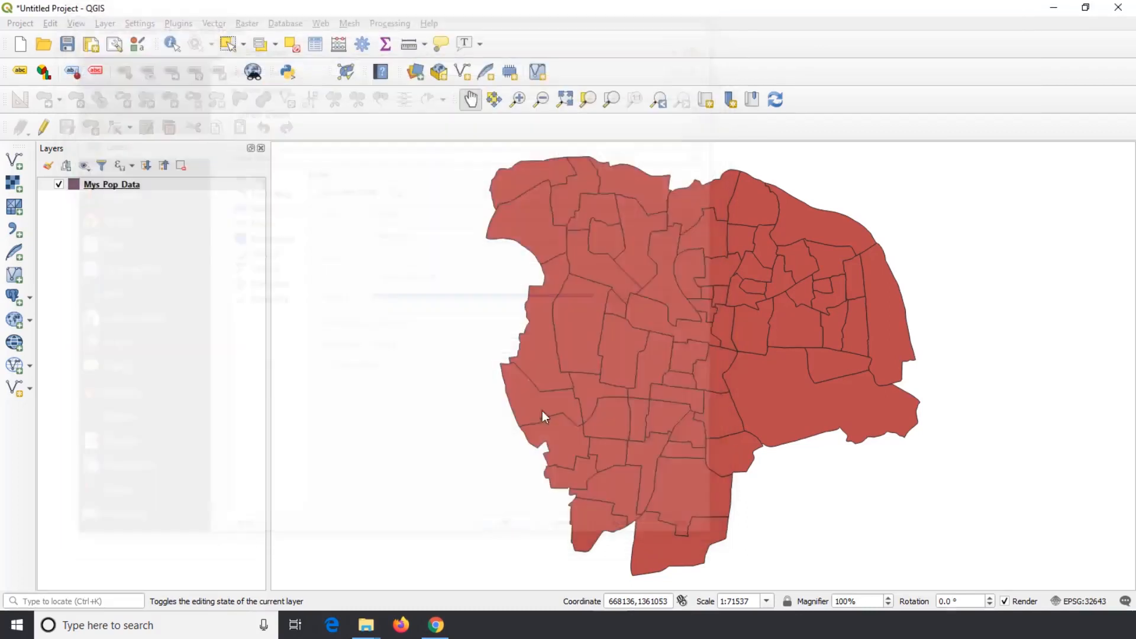
{"action": "left_click", "coordinate": [523, 532]}
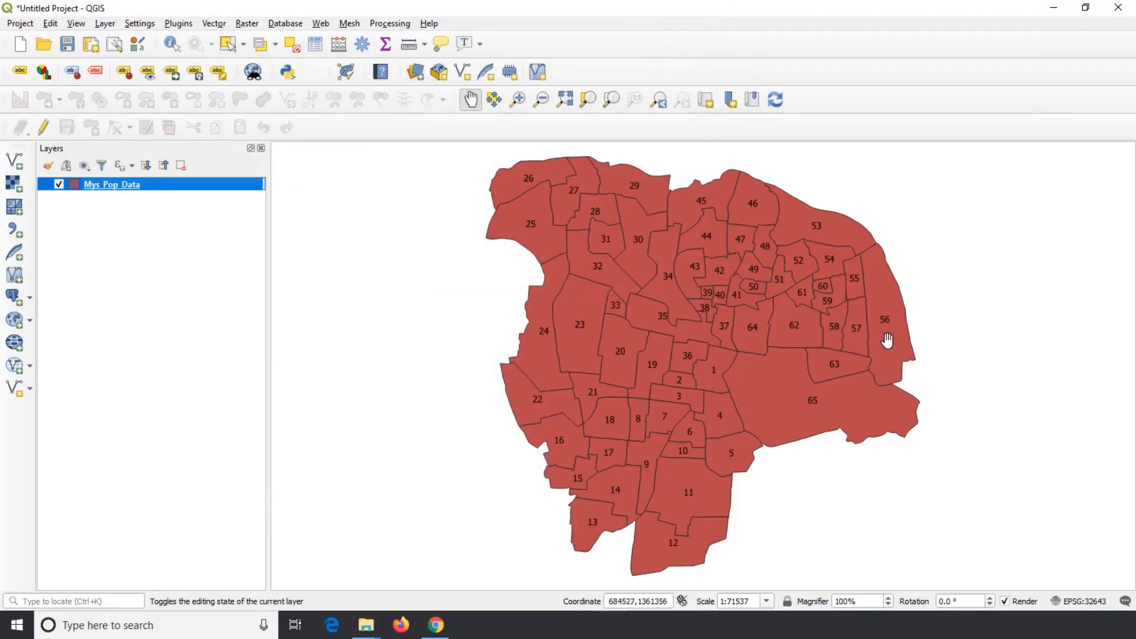
- Enable a text buffer for the Mys_Pop_Data labels and set its size to 1.2 millimeters
{"action": "right_click", "coordinate": [120, 184]}
{"action": "left_click", "coordinate": [193, 455]}
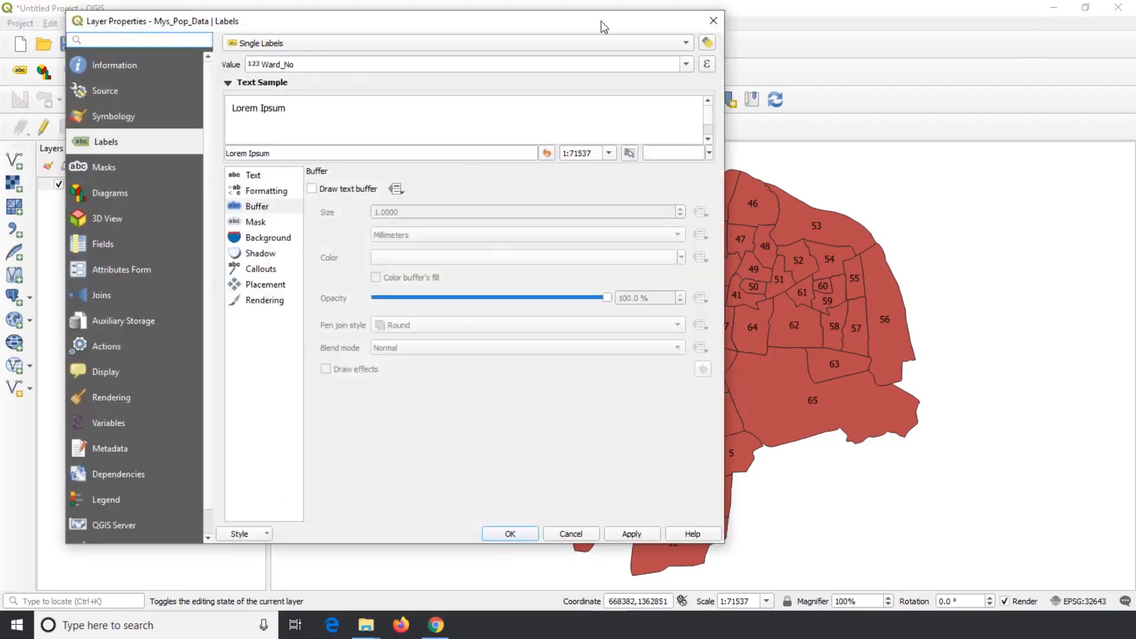
{"action": "left_click_drag", "start_coordinate": [602, 27], "coordinate": [451, 34]}
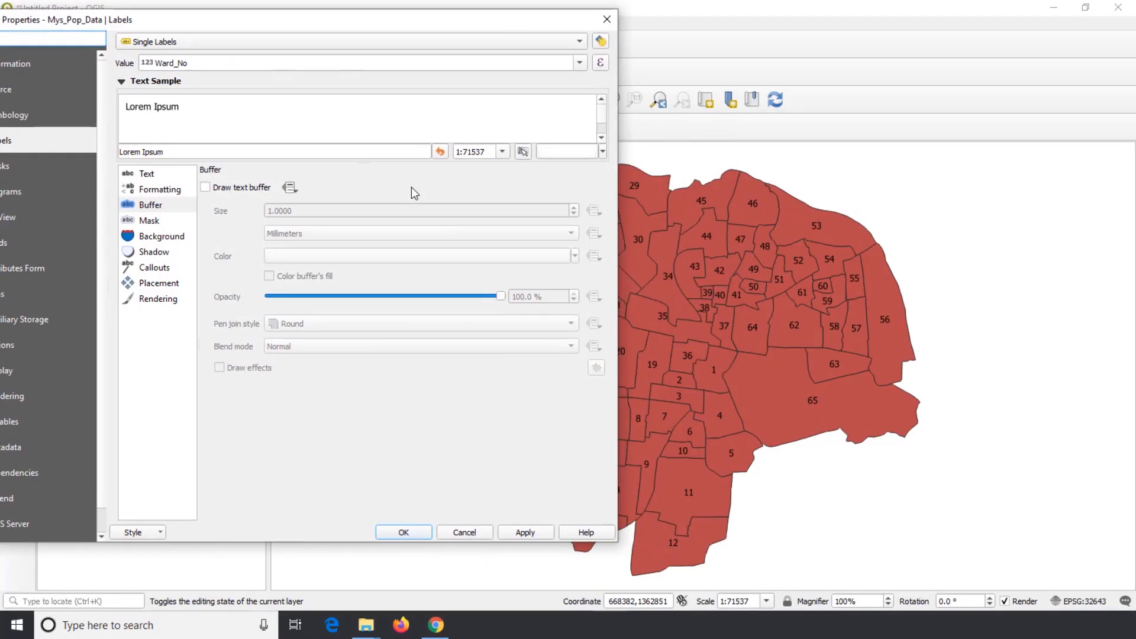
{"action": "left_click", "coordinate": [172, 212]}
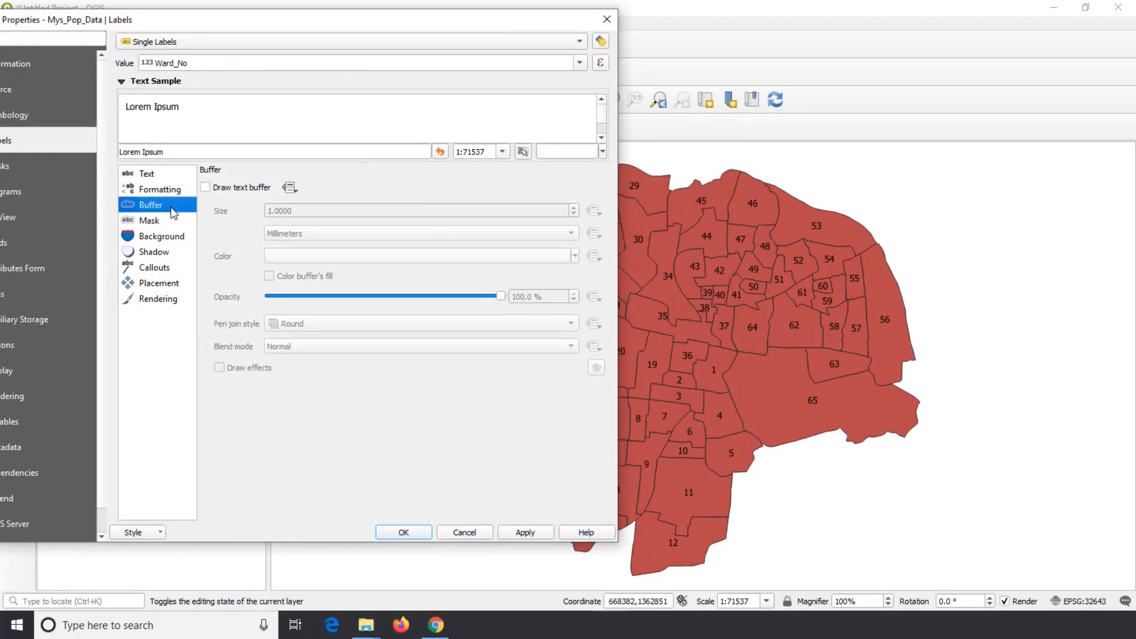
{"action": "left_click", "coordinate": [205, 187]}
{"action": "left_click", "coordinate": [573, 207]}
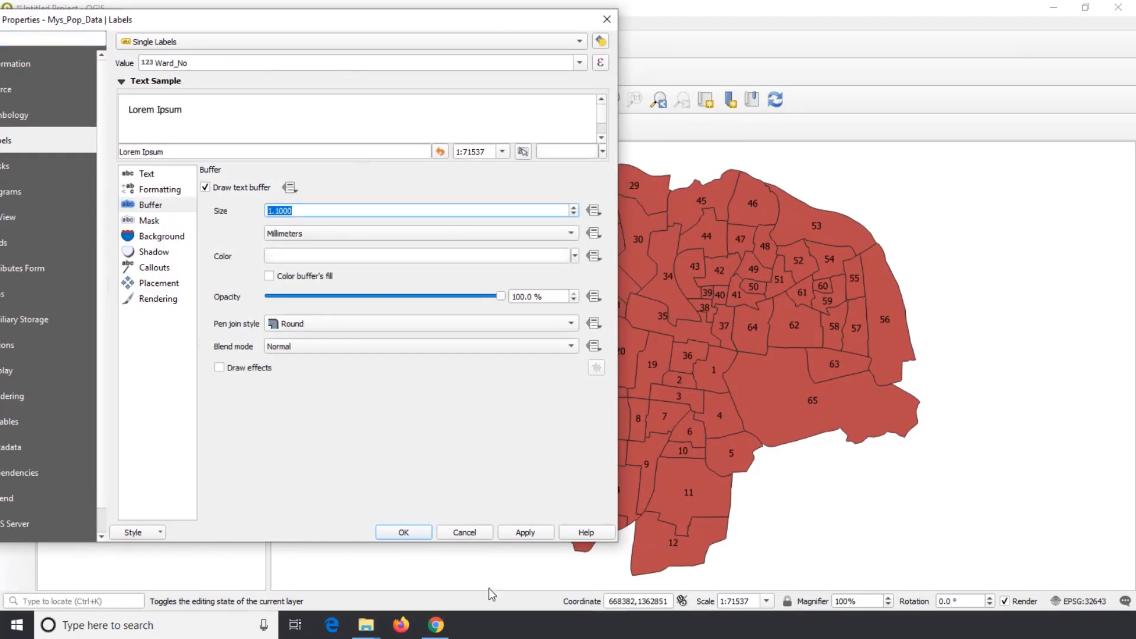
{"action": "left_click", "coordinate": [572, 208]}
- Set the label buffer color to yellow and apply the label settings to the map
{"action": "left_click", "coordinate": [573, 257]}
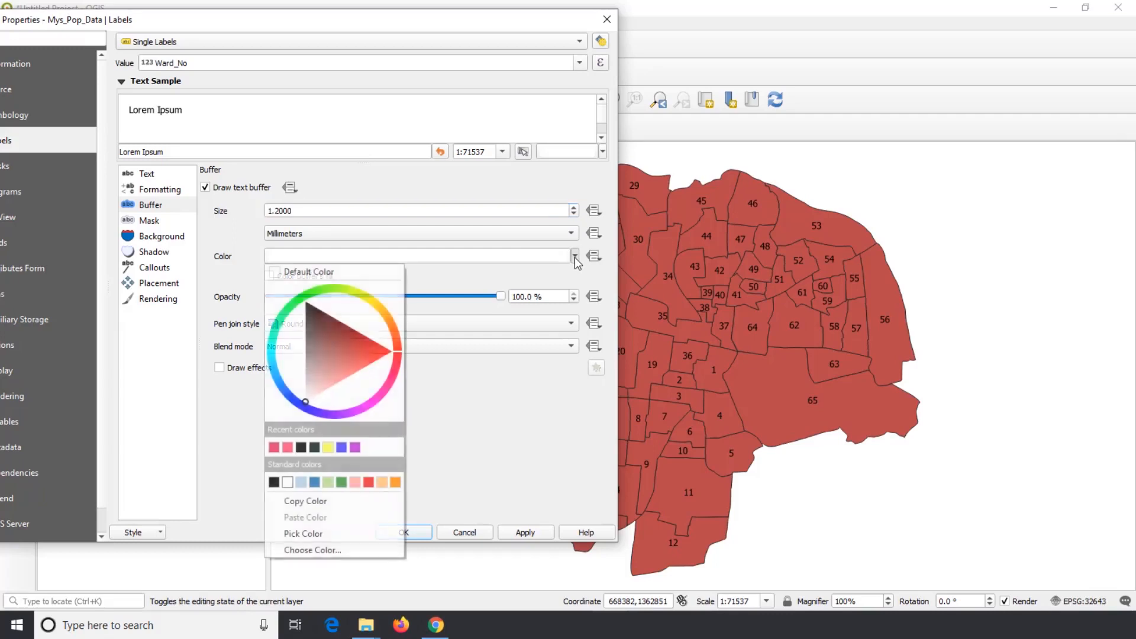
{"action": "left_click", "coordinate": [359, 294]}
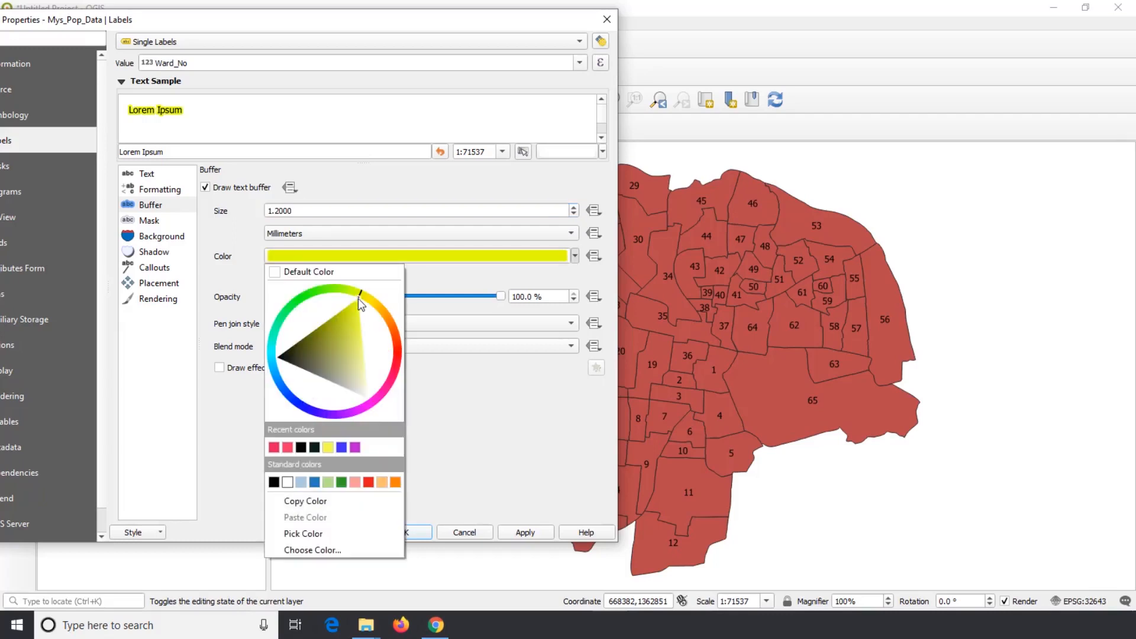
{"action": "left_click", "coordinate": [457, 382]}
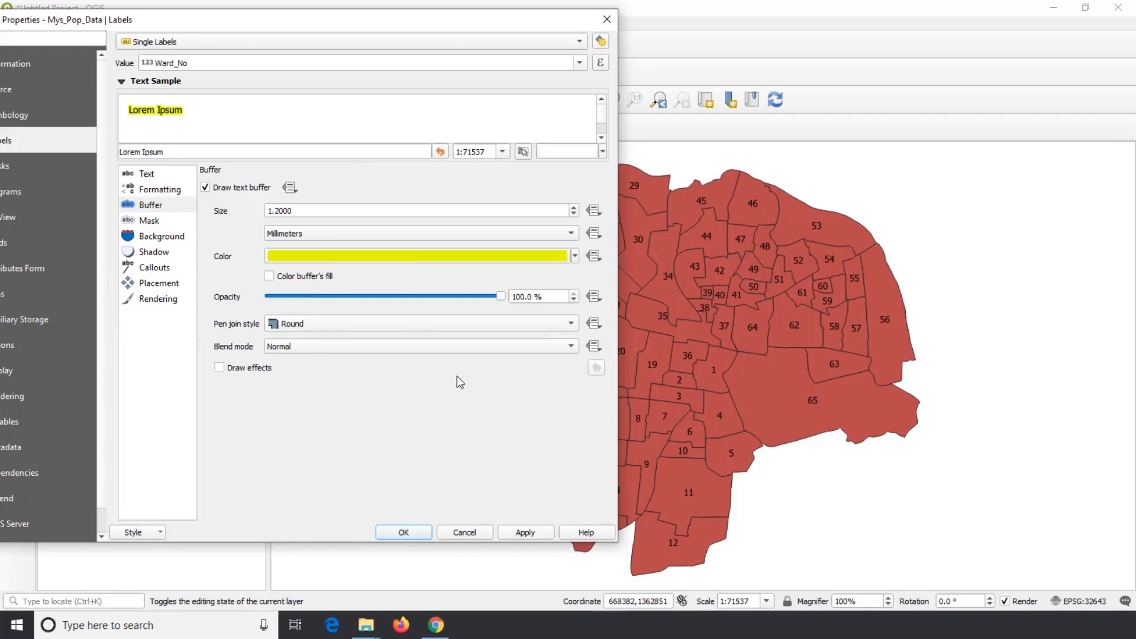
{"action": "left_click", "coordinate": [421, 535]}
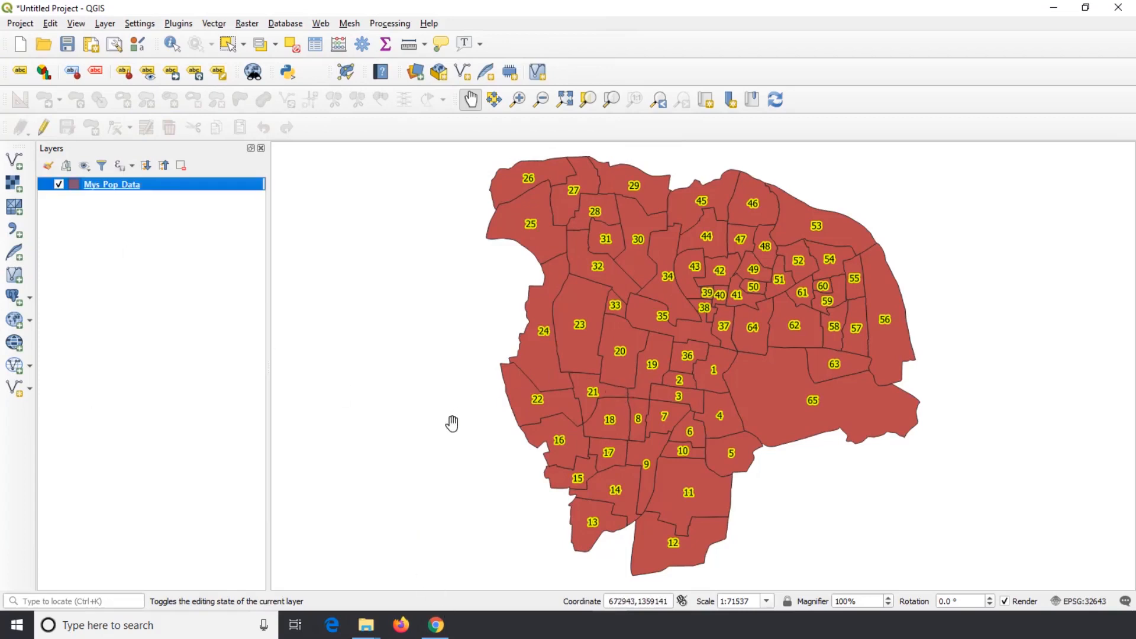
- Open the Mys_Pop_Data layer's diagram properties and set the diagram type to Pie Chart
{"action": "left_click", "coordinate": [129, 271]}
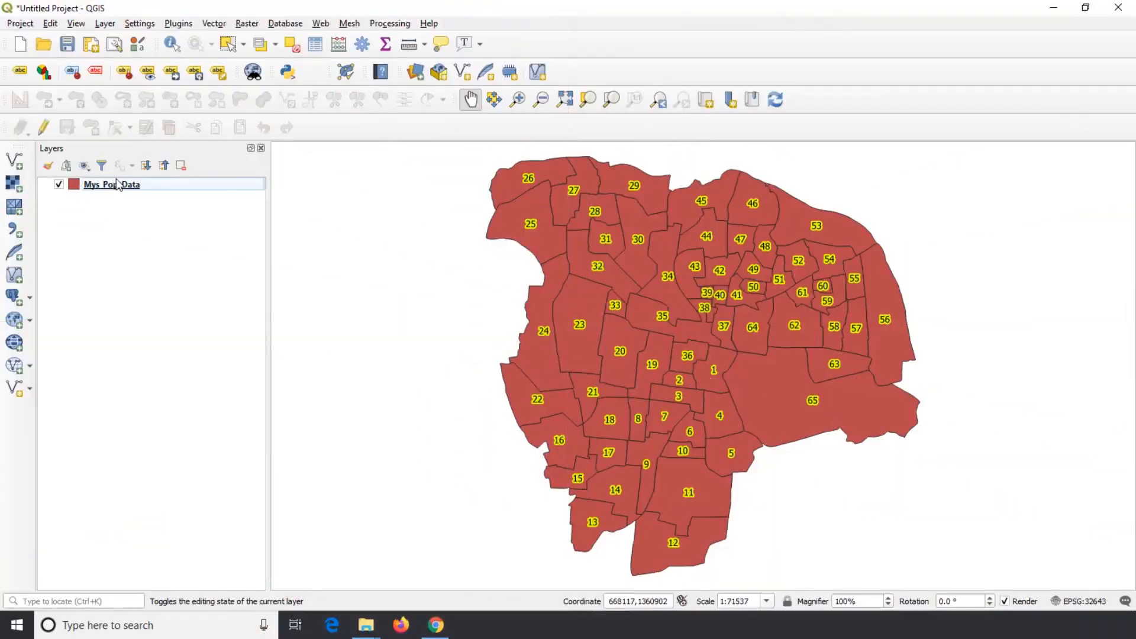
{"action": "right_click", "coordinate": [117, 185]}
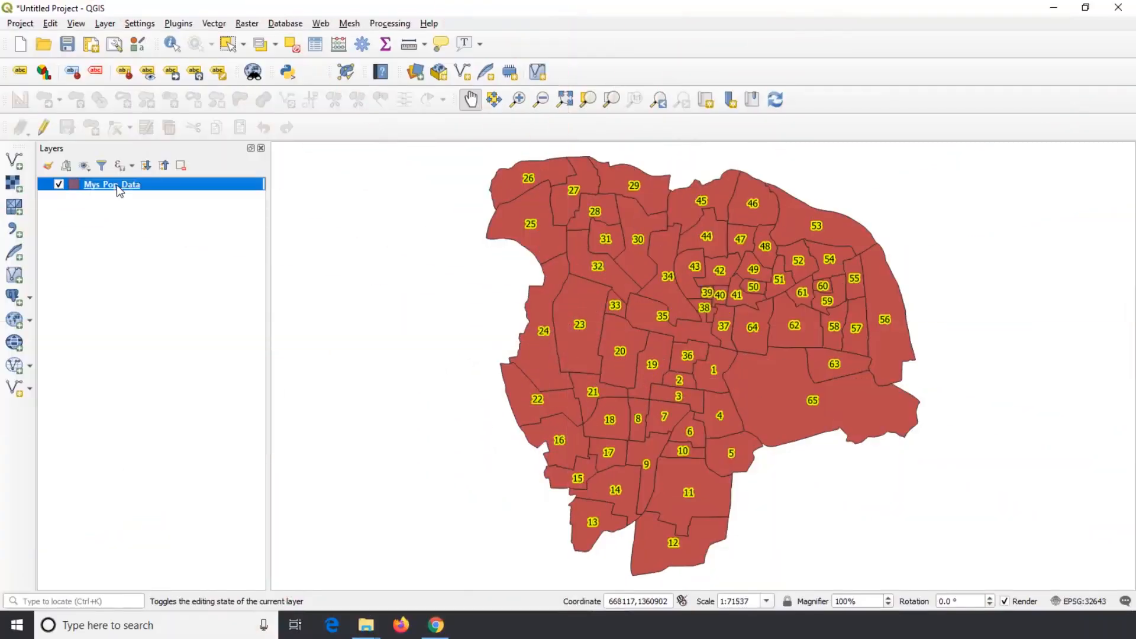
{"action": "left_click", "coordinate": [171, 464]}
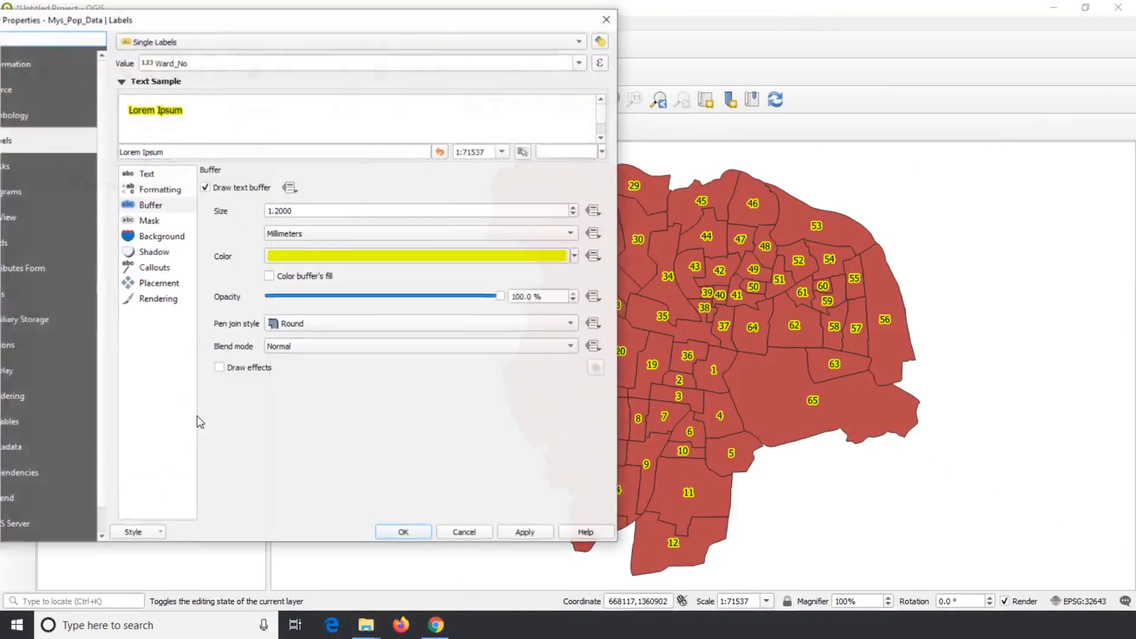
{"action": "left_click_drag", "start_coordinate": [208, 27], "coordinate": [439, 26]}
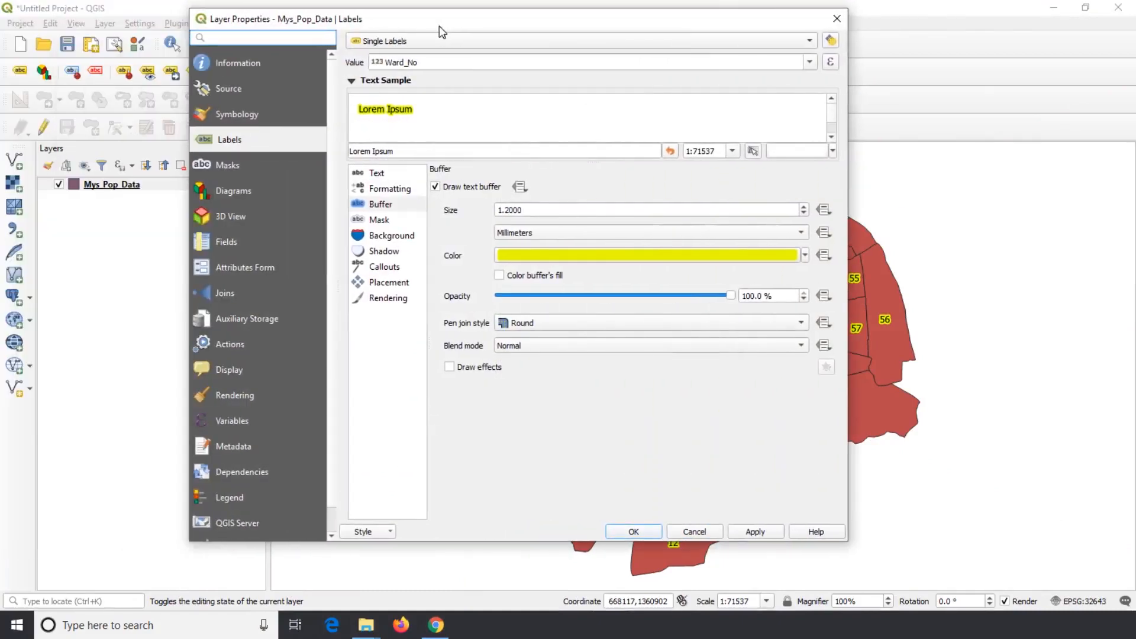
{"action": "left_click", "coordinate": [251, 189]}
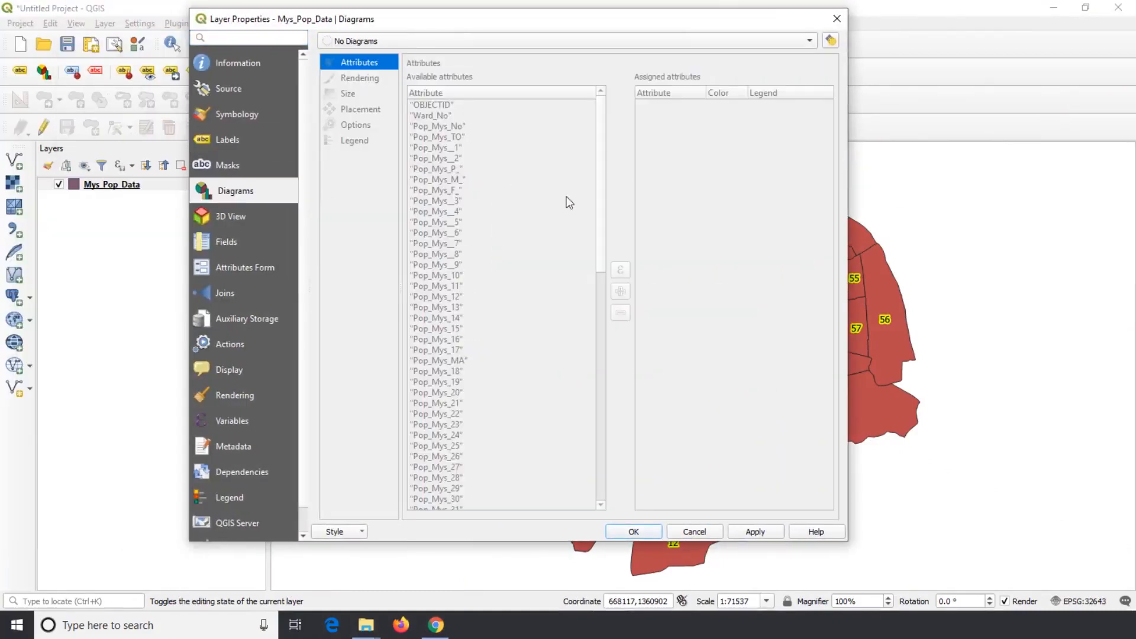
{"action": "left_click", "coordinate": [804, 41]}
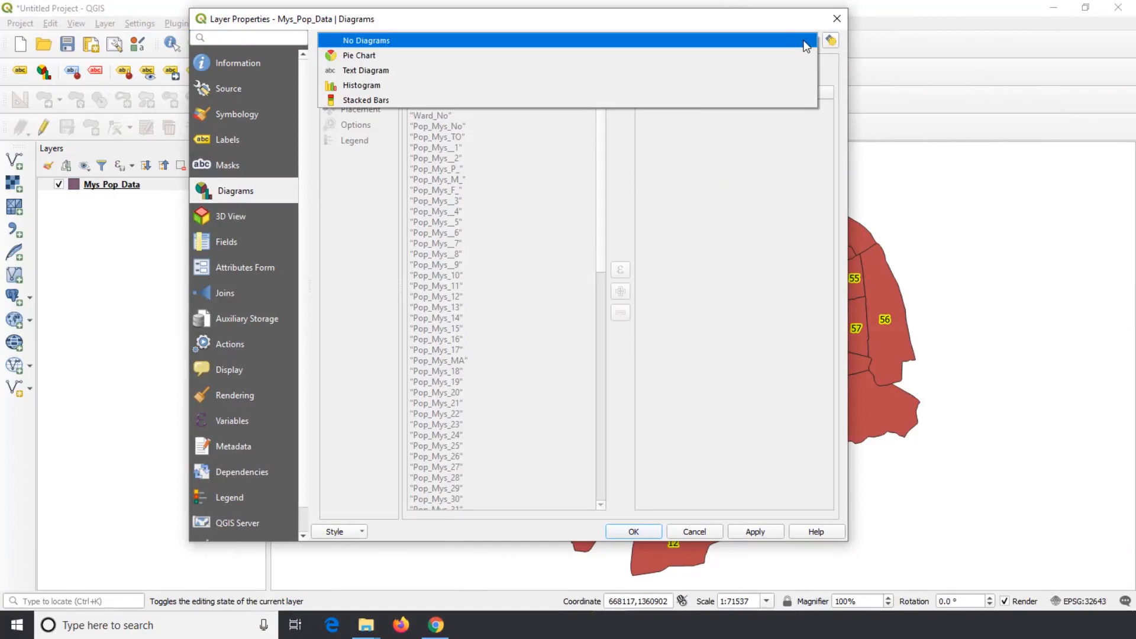
{"action": "left_click", "coordinate": [695, 59]}
{"action": "left_click_drag", "start_coordinate": [651, 18], "coordinate": [453, 19]}
{"action": "left_click", "coordinate": [174, 65]}
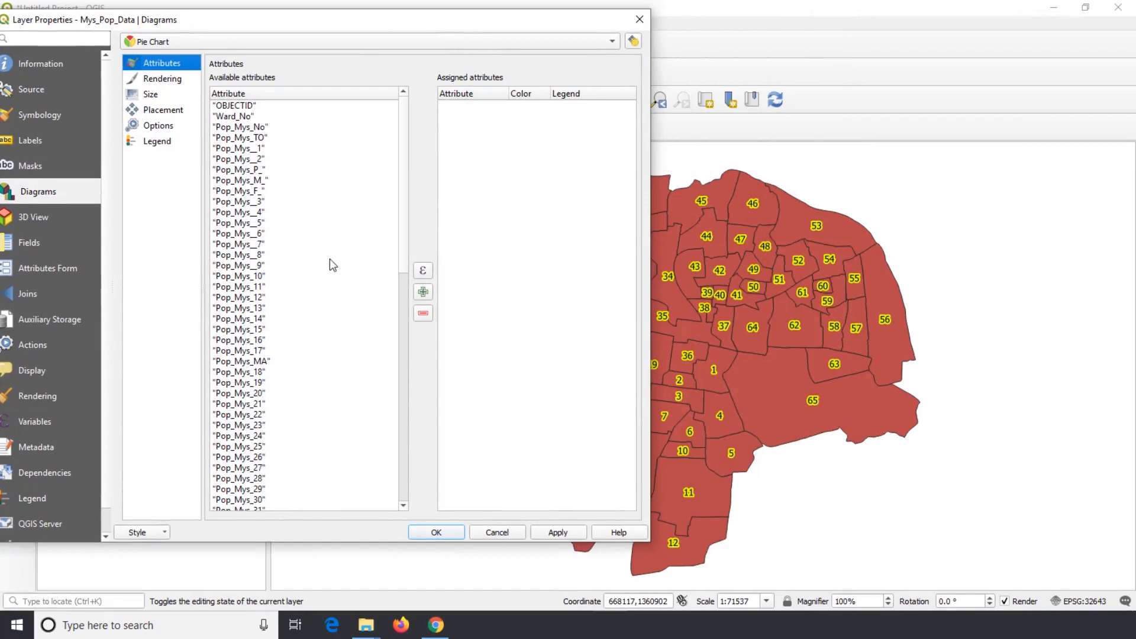
- Assign the Pop_Mys_M_ and Pop_Mys_F_ attributes to the pie chart and apply it to the map
{"action": "left_click", "coordinate": [281, 181]}
{"action": "left_click", "coordinate": [272, 190], "text": "ctrl"}
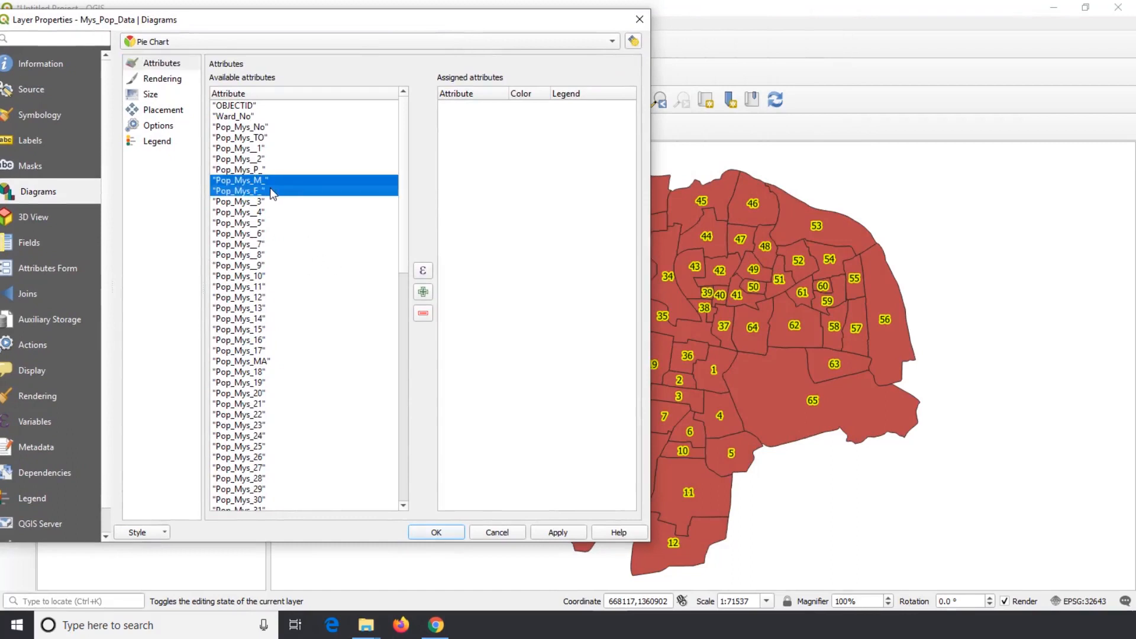
{"action": "left_click", "coordinate": [424, 292]}
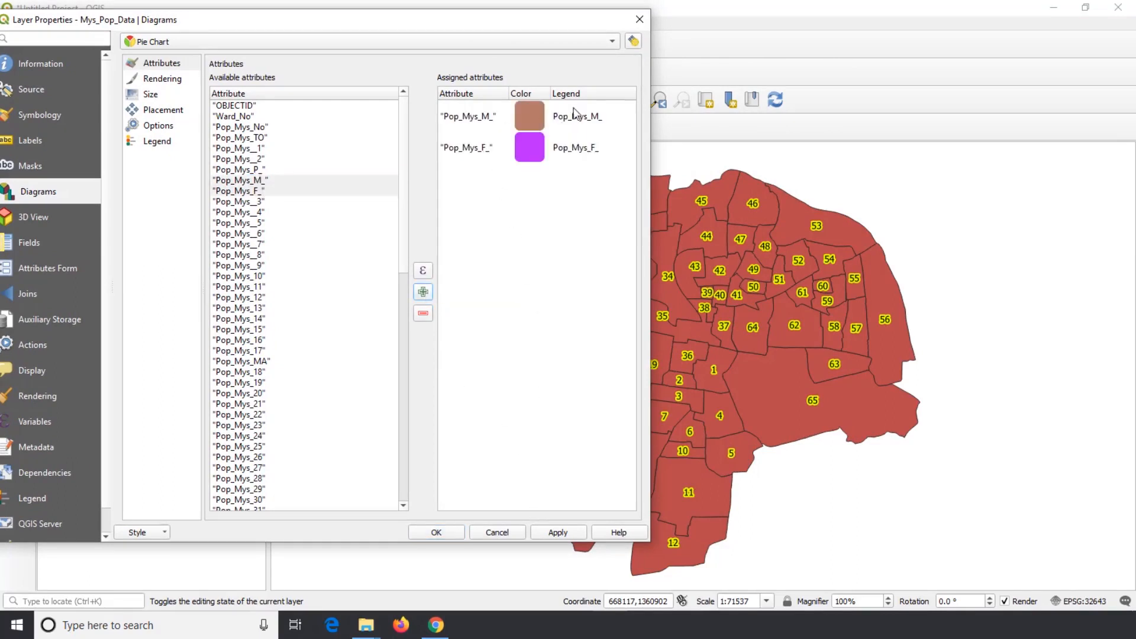
{"action": "left_click_drag", "start_coordinate": [567, 26], "coordinate": [479, 41]}
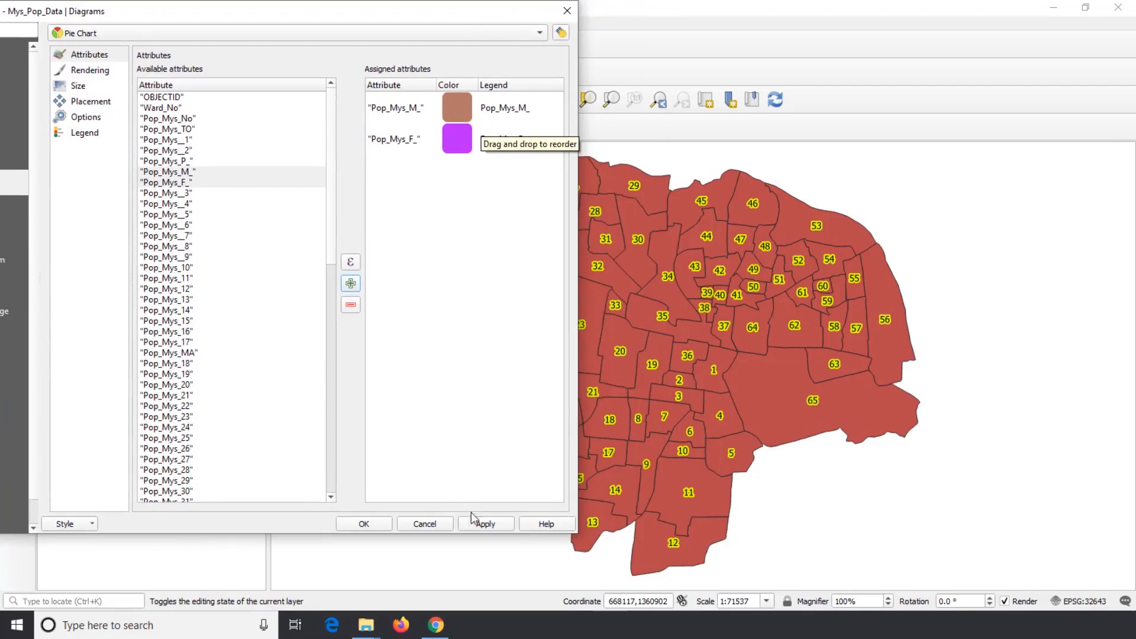
{"action": "left_click", "coordinate": [486, 525]}
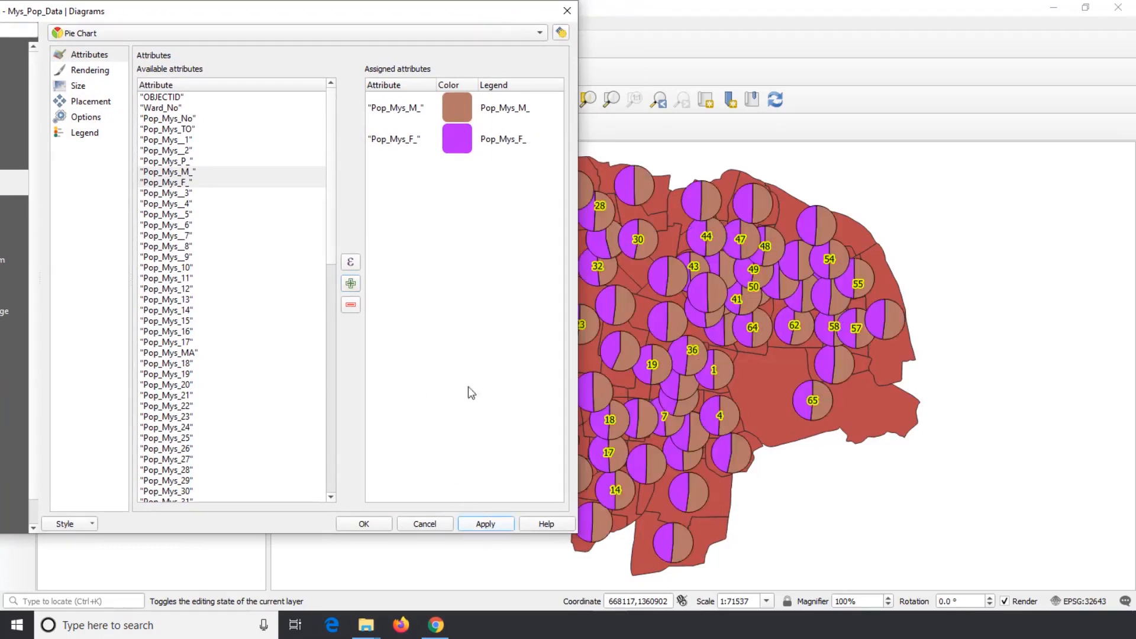
- Change the Pop_Mys_M_ pie slice color to blue #6694b1 and apply it
{"action": "mouse_move", "coordinate": [500, 20]}
{"action": "left_mouse_down"}
{"action": "mouse_move", "coordinate": [355, 33]}
{"action": "mouse_move", "coordinate": [492, 31]}
{"action": "left_mouse_up"}
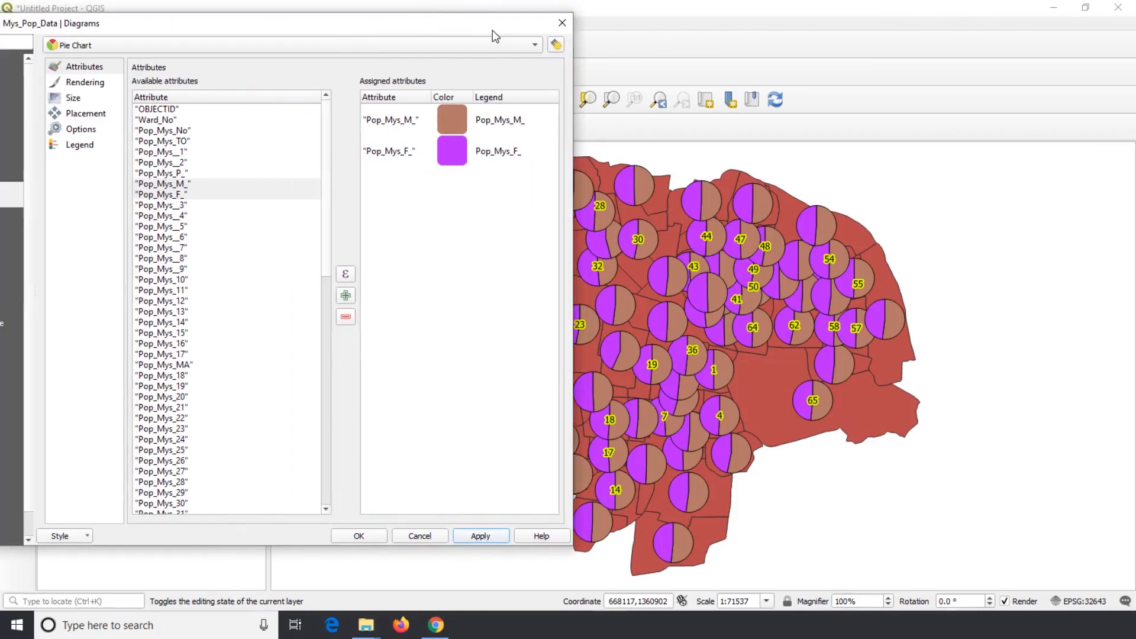
{"action": "double_click", "coordinate": [445, 126]}
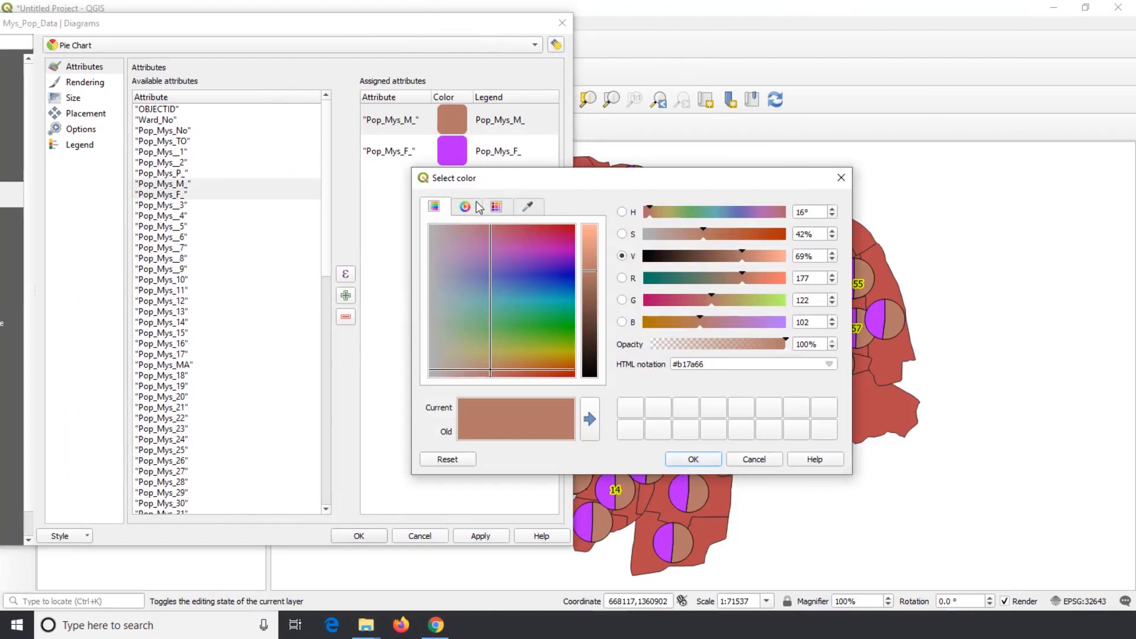
{"action": "left_click", "coordinate": [724, 211]}
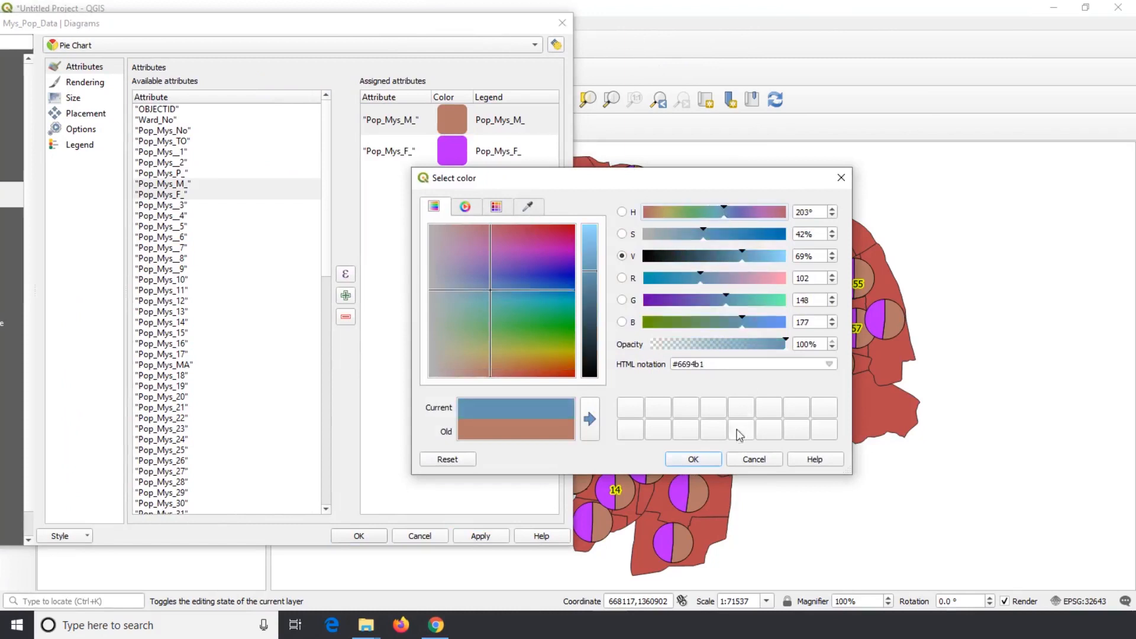
{"action": "left_click", "coordinate": [707, 459]}
{"action": "left_click", "coordinate": [491, 533]}
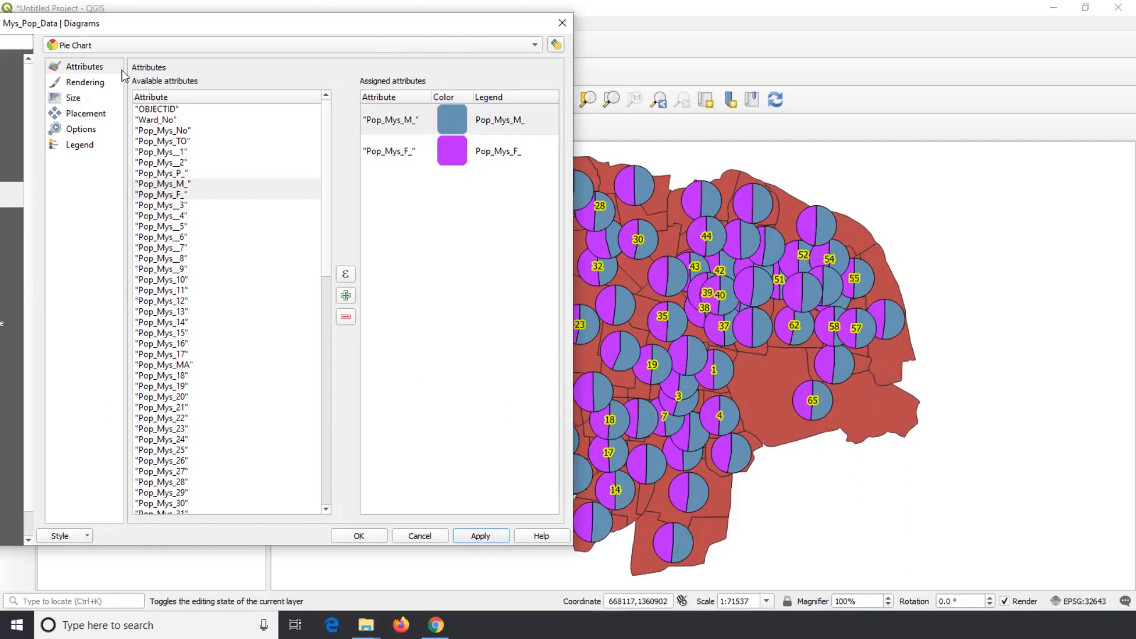
{"action": "left_click", "coordinate": [102, 83]}
{"action": "left_click", "coordinate": [87, 100]}
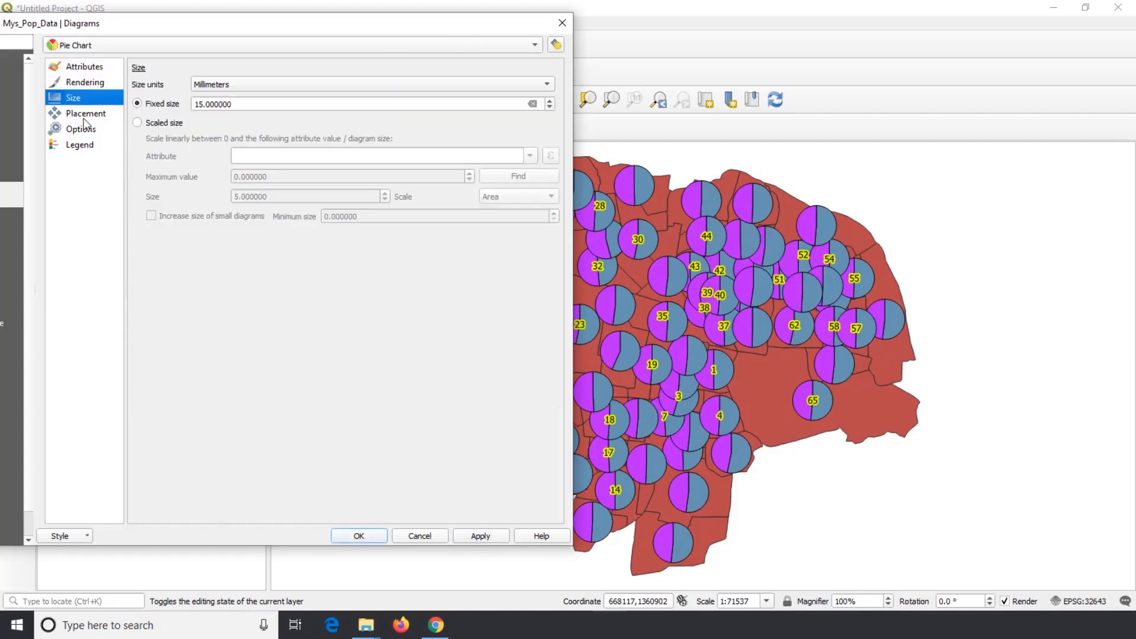
{"action": "left_click", "coordinate": [87, 114]}
{"action": "left_click", "coordinate": [85, 130]}
{"action": "left_click", "coordinate": [84, 146]}
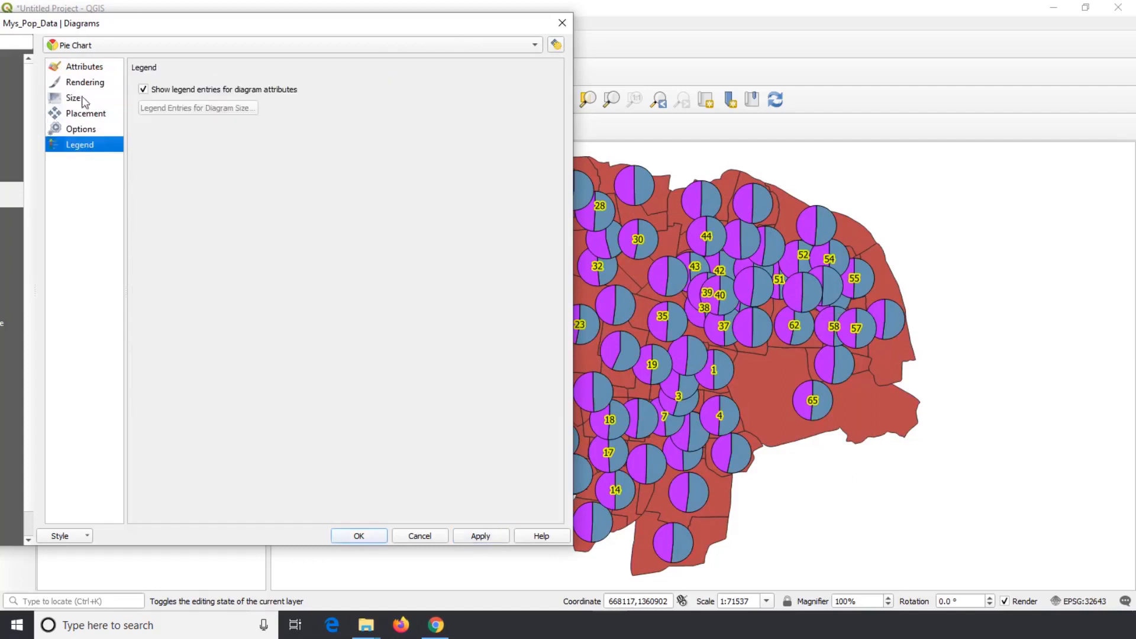
- Try a diagram opacity of 44.8% on the map and restore it to 100%
{"action": "left_click", "coordinate": [84, 86]}
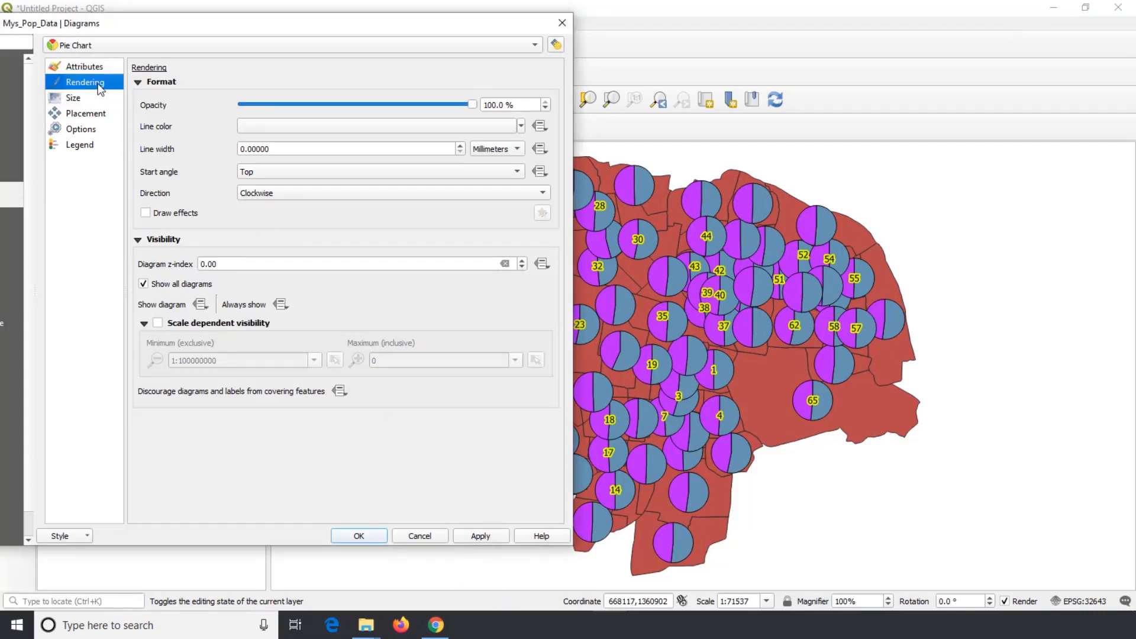
{"action": "left_click_drag", "start_coordinate": [472, 106], "coordinate": [346, 110]}
{"action": "left_click", "coordinate": [488, 535]}
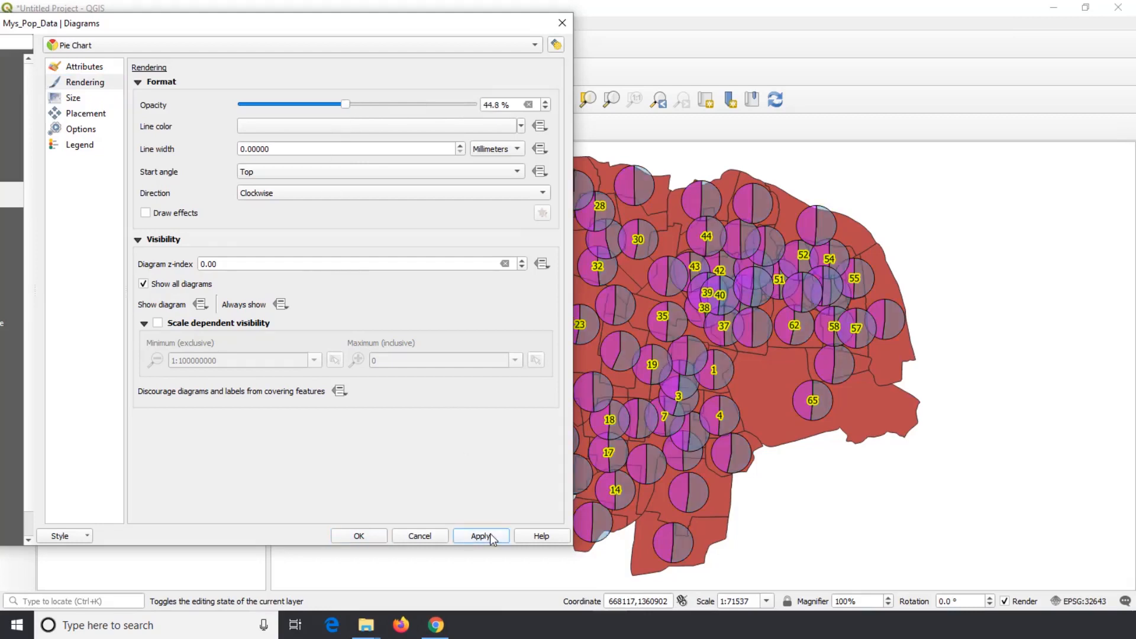
{"action": "left_click_drag", "start_coordinate": [345, 110], "coordinate": [475, 110]}
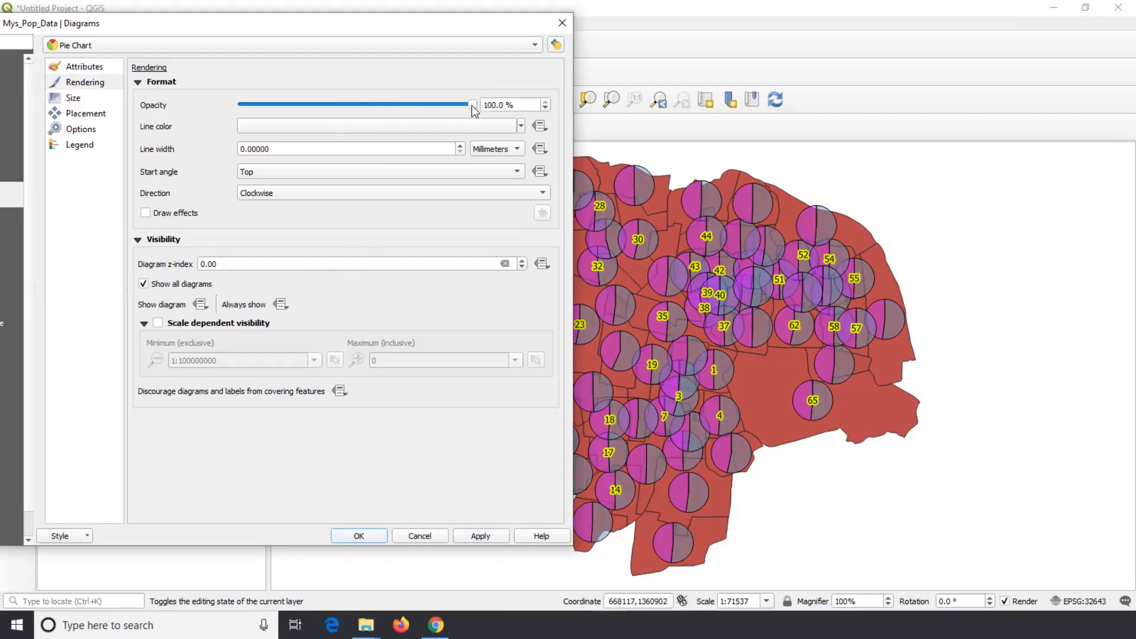
{"action": "left_click", "coordinate": [464, 535]}
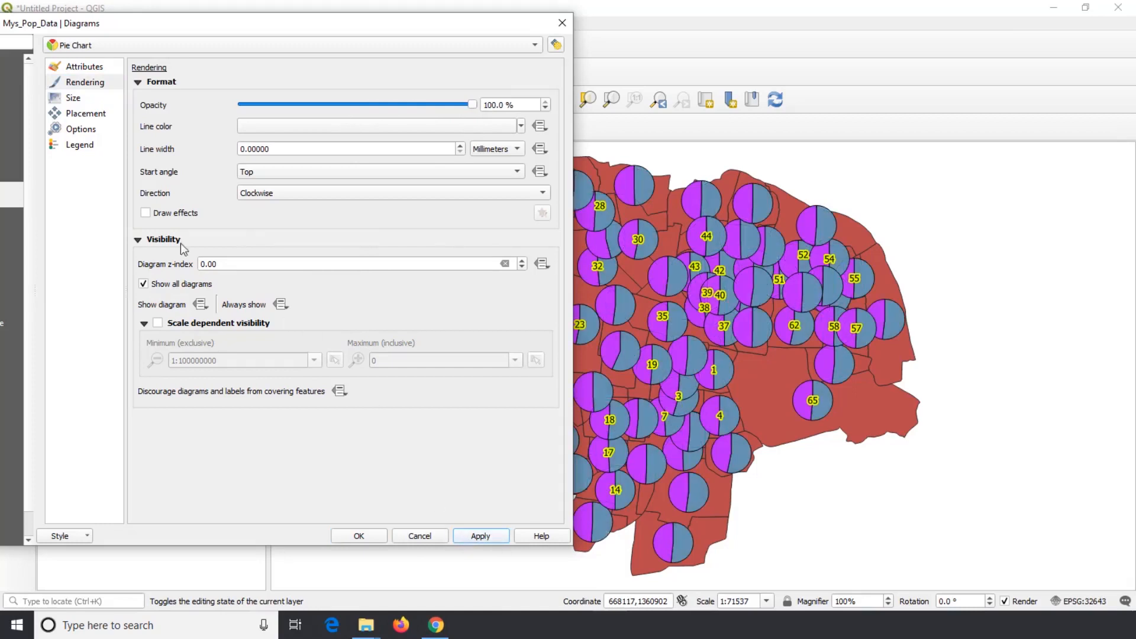
- Set the fixed size of the pie charts to 4 millimeters and apply it
{"action": "left_click", "coordinate": [89, 99]}
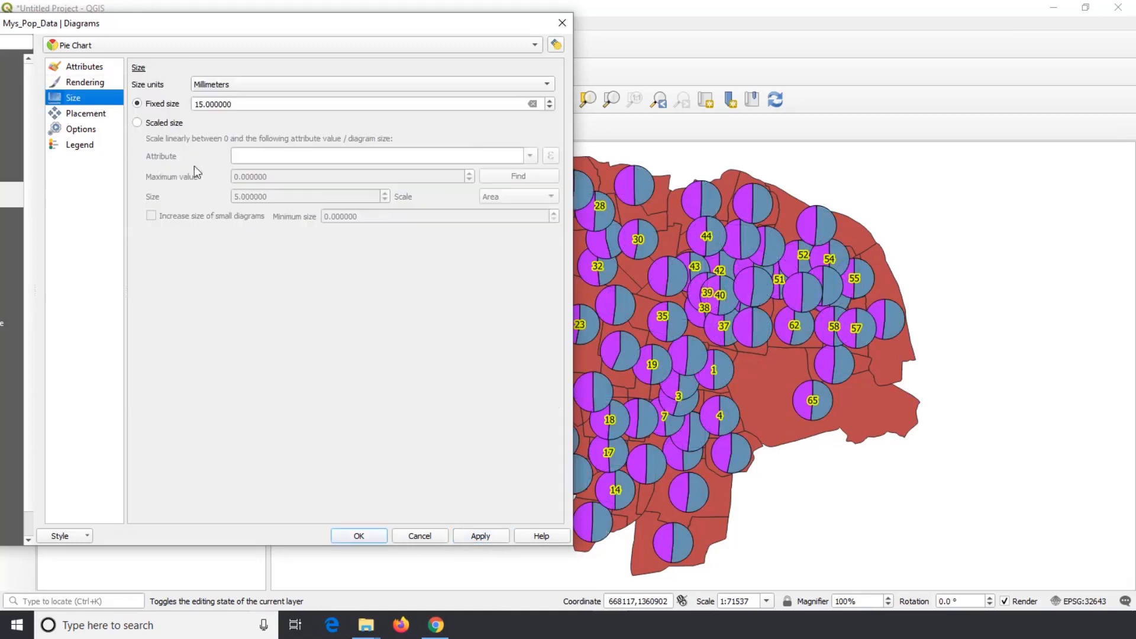
{"action": "triple_click", "coordinate": [491, 104]}
{"action": "type", "text": "4"}
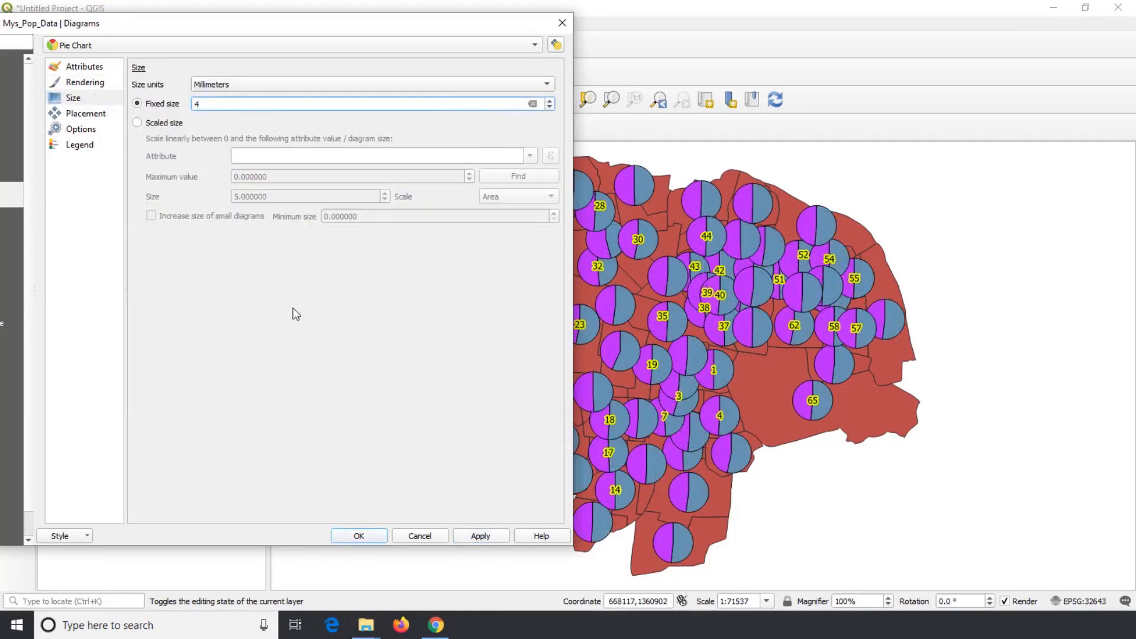
{"action": "left_click", "coordinate": [469, 539]}
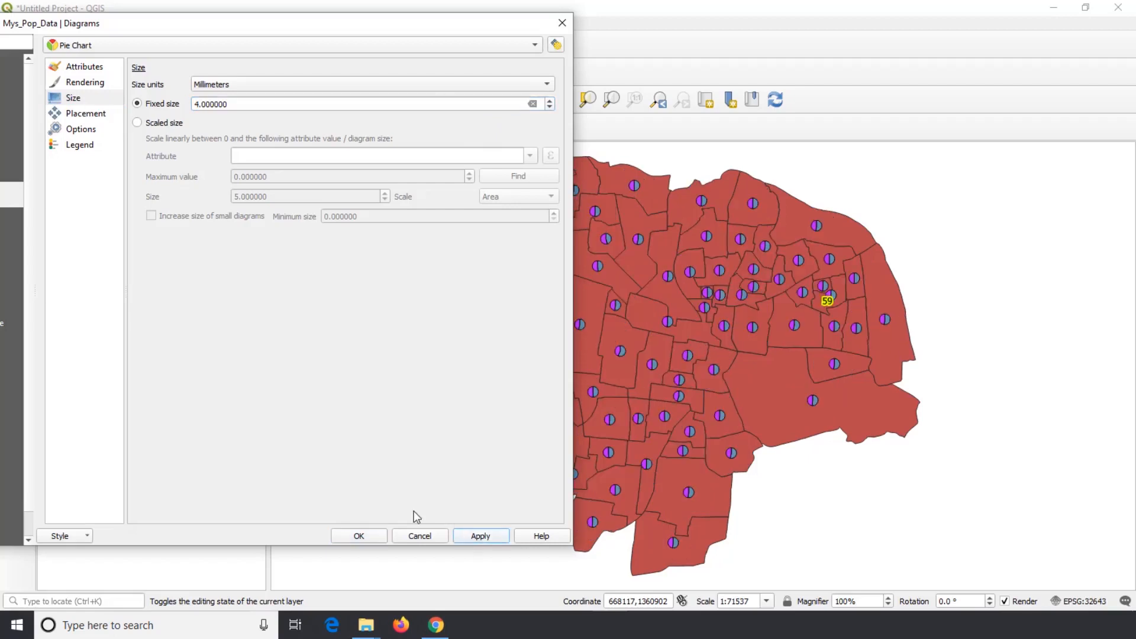
- Set the pie chart placement to Inside Polygon and apply it to the map
{"action": "left_click", "coordinate": [99, 116]}
{"action": "left_click", "coordinate": [220, 84]}
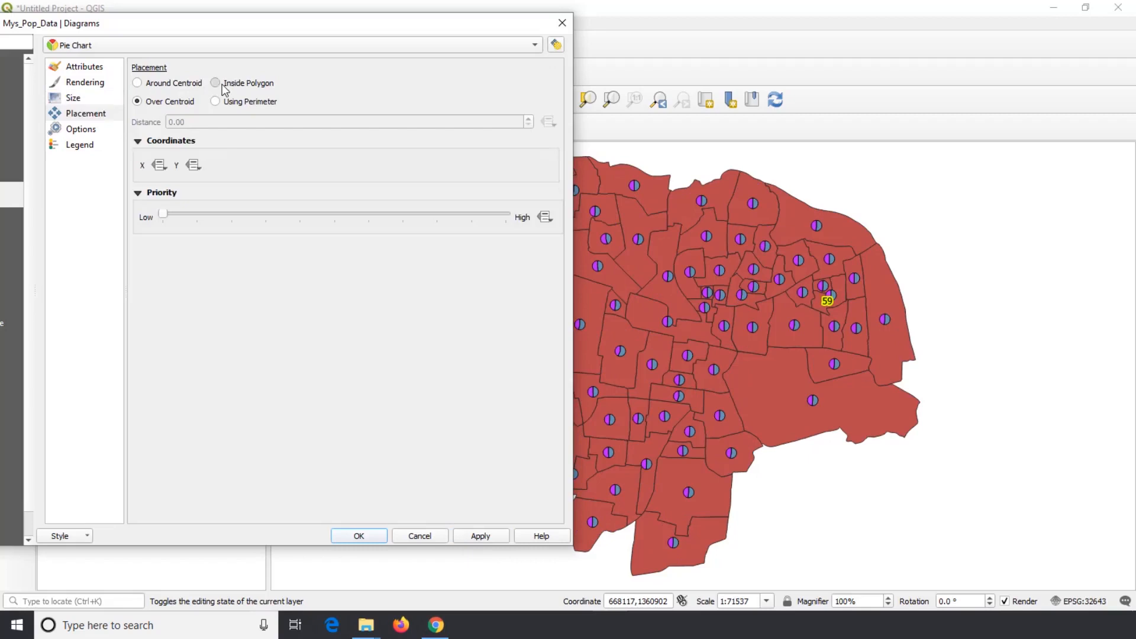
{"action": "left_click", "coordinate": [471, 536]}
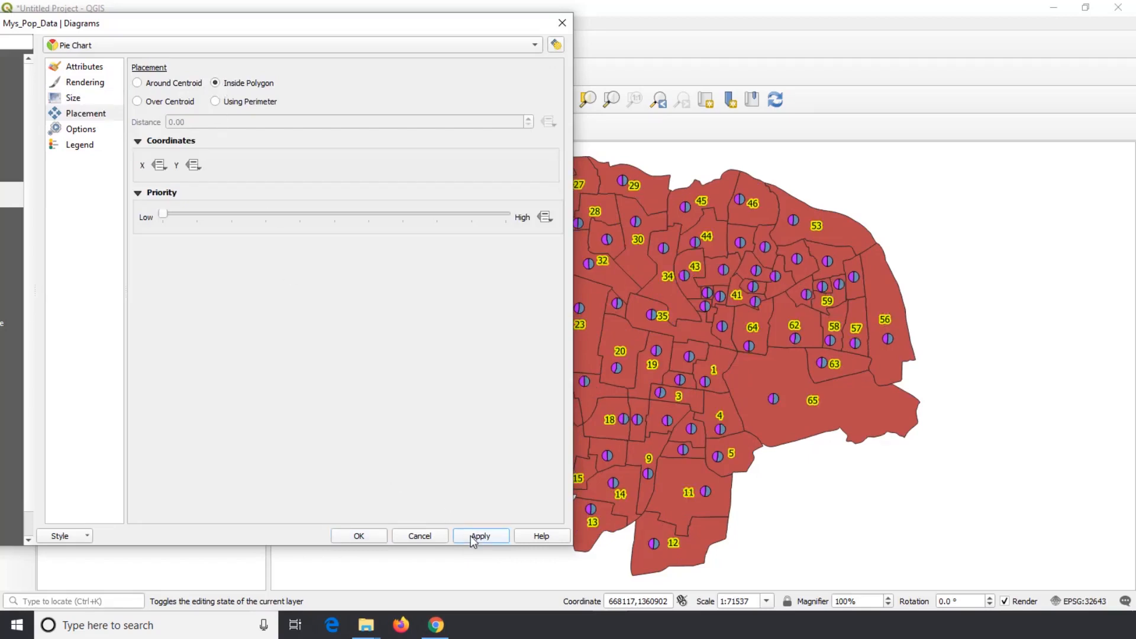
- Hide the legend entries for the diagram attributes in the layer list and turn them back on
{"action": "left_click", "coordinate": [88, 146]}
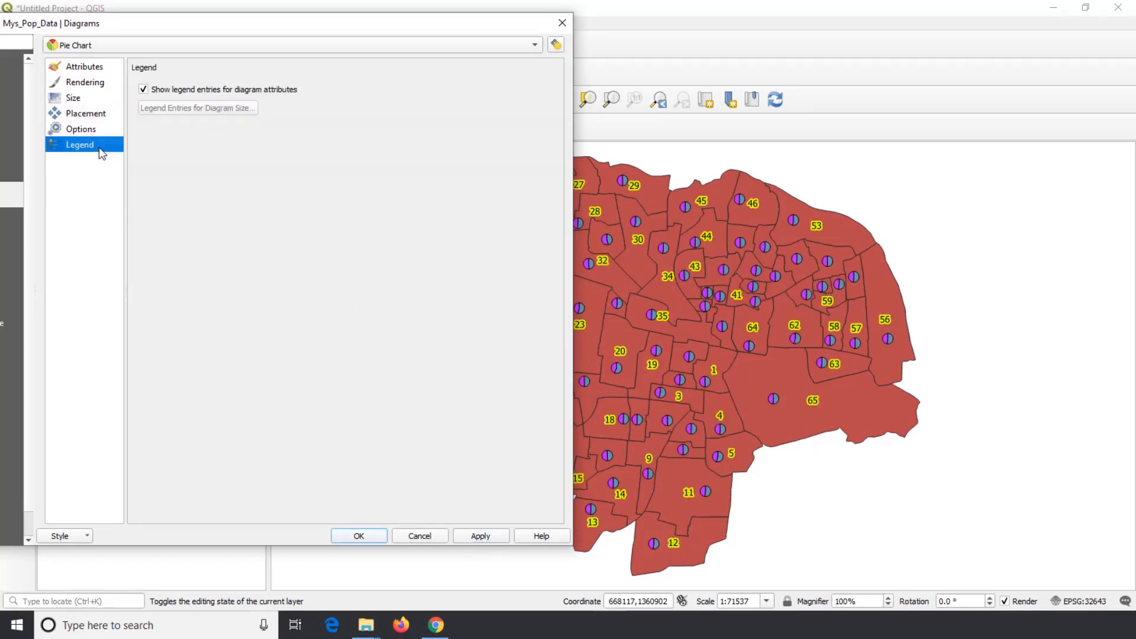
{"action": "left_click", "coordinate": [144, 89]}
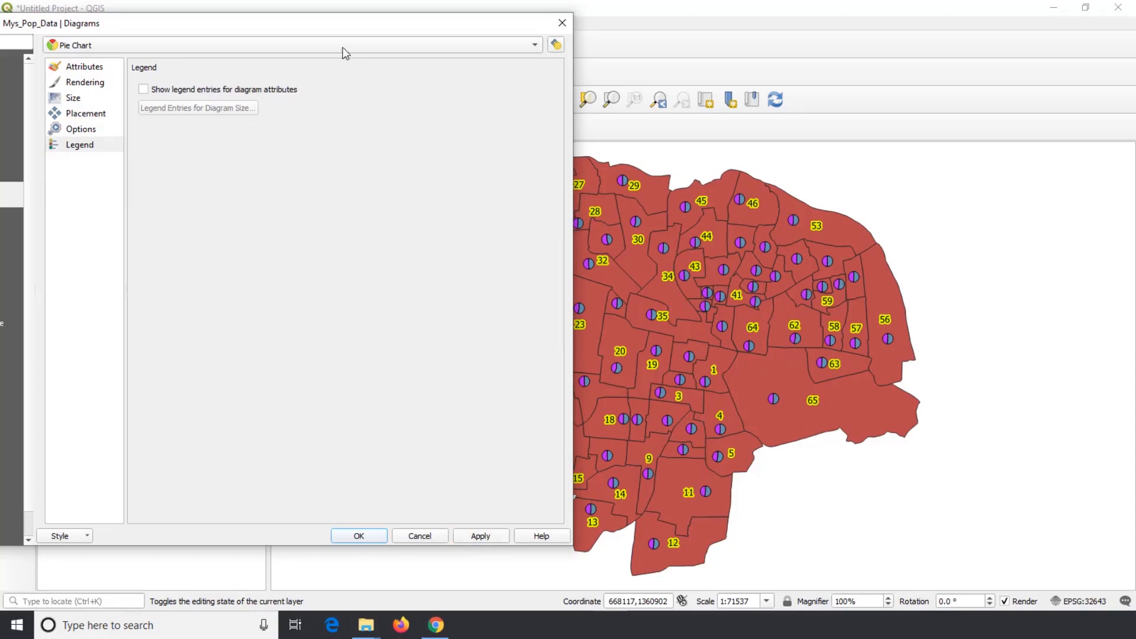
{"action": "left_click_drag", "start_coordinate": [319, 22], "coordinate": [620, 29]}
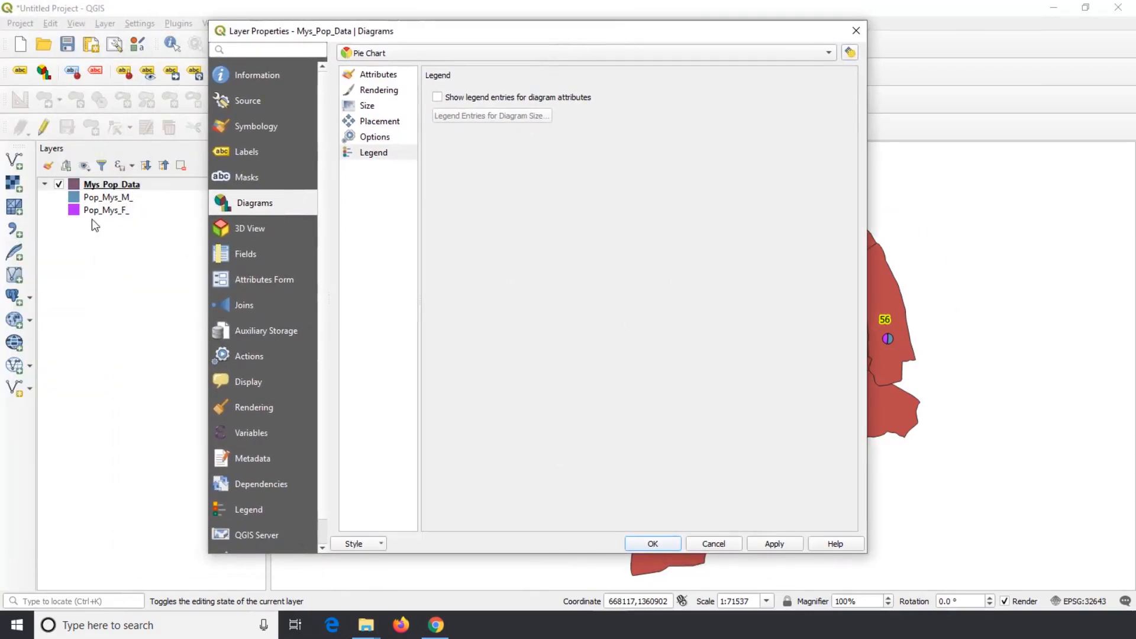
{"action": "left_click", "coordinate": [757, 542]}
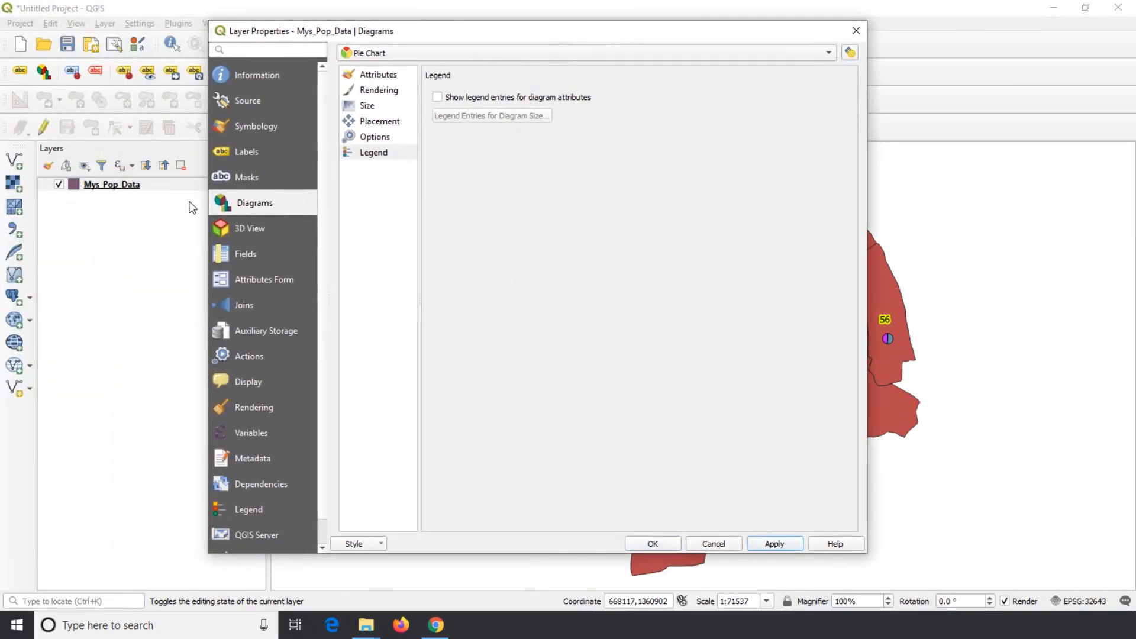
{"action": "left_click", "coordinate": [437, 97]}
{"action": "left_click", "coordinate": [763, 543]}
- Change the diagram type from Pie Chart to Stacked Bars for the male and female population attributes and apply it to the map
{"action": "left_click_drag", "start_coordinate": [549, 31], "coordinate": [323, 39]}
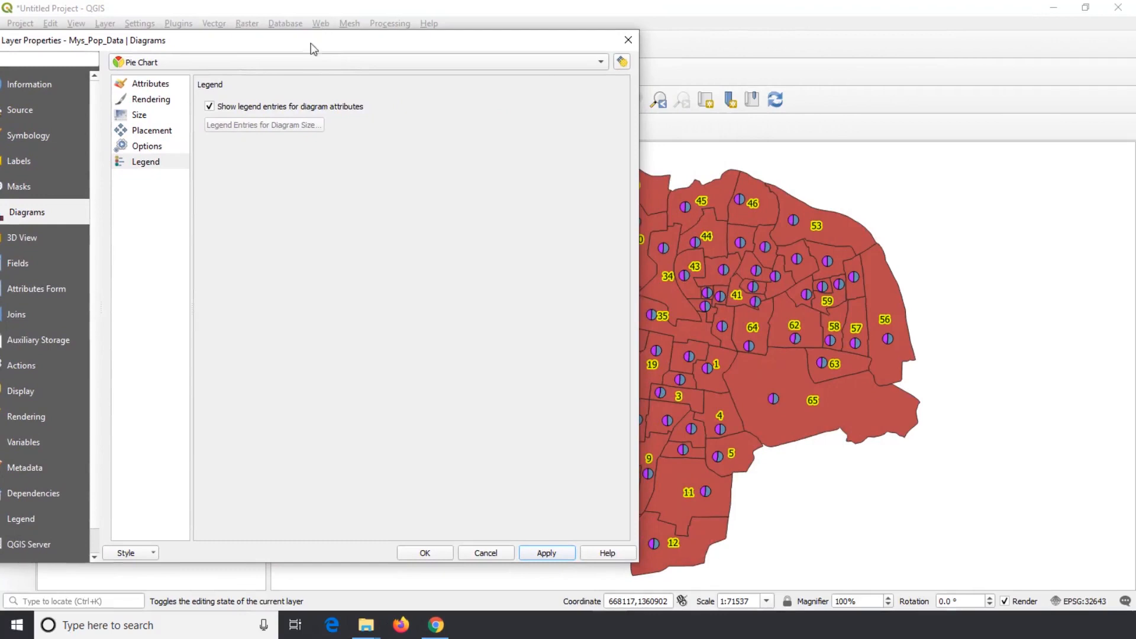
{"action": "left_click", "coordinate": [151, 84]}
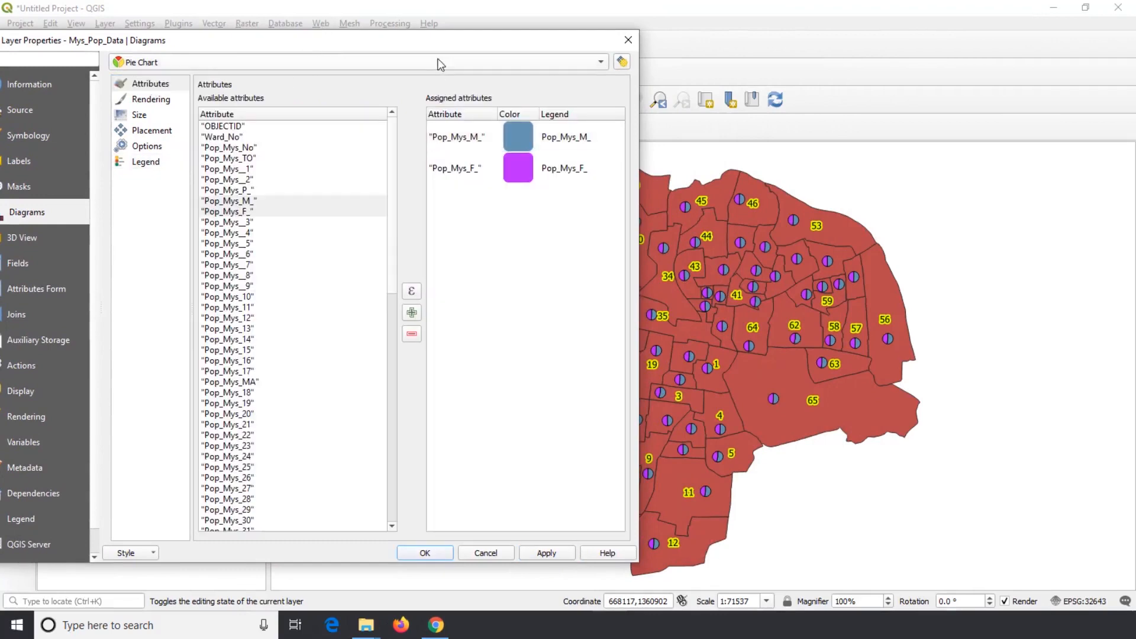
{"action": "left_click_drag", "start_coordinate": [460, 40], "coordinate": [350, 40]}
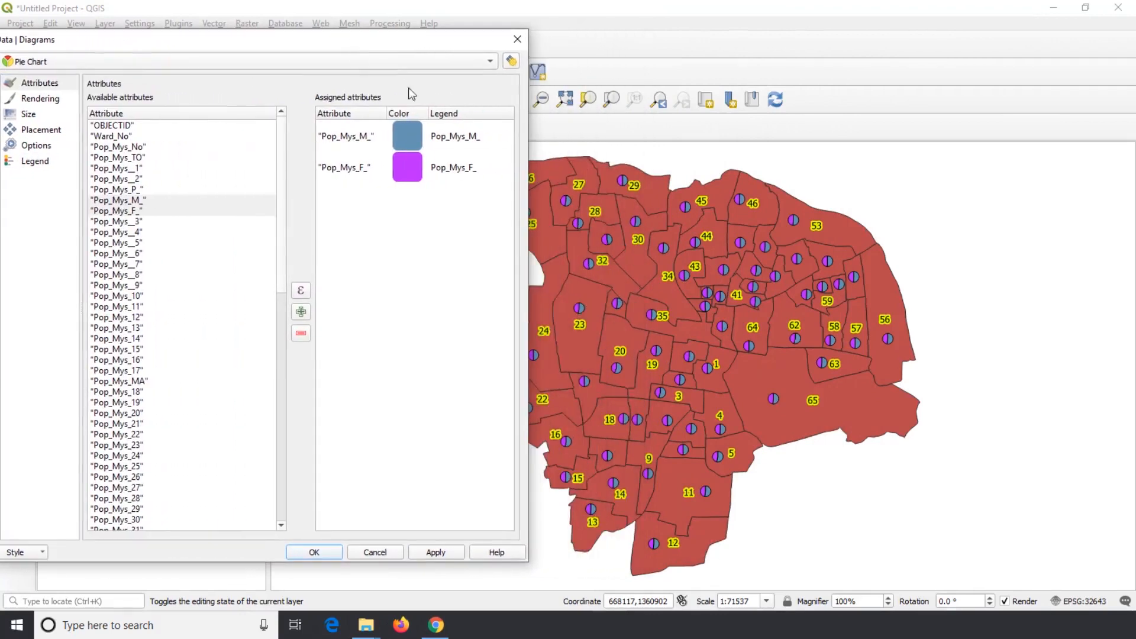
{"action": "left_click", "coordinate": [489, 62]}
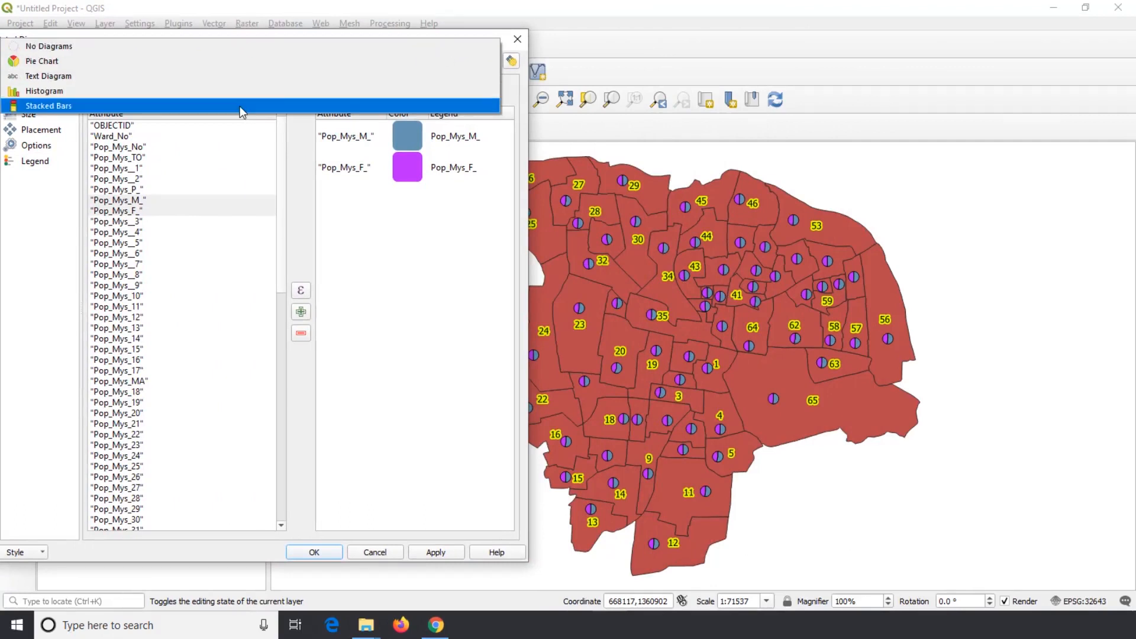
{"action": "left_click", "coordinate": [240, 105]}
{"action": "left_click_drag", "start_coordinate": [220, 42], "coordinate": [272, 35]}
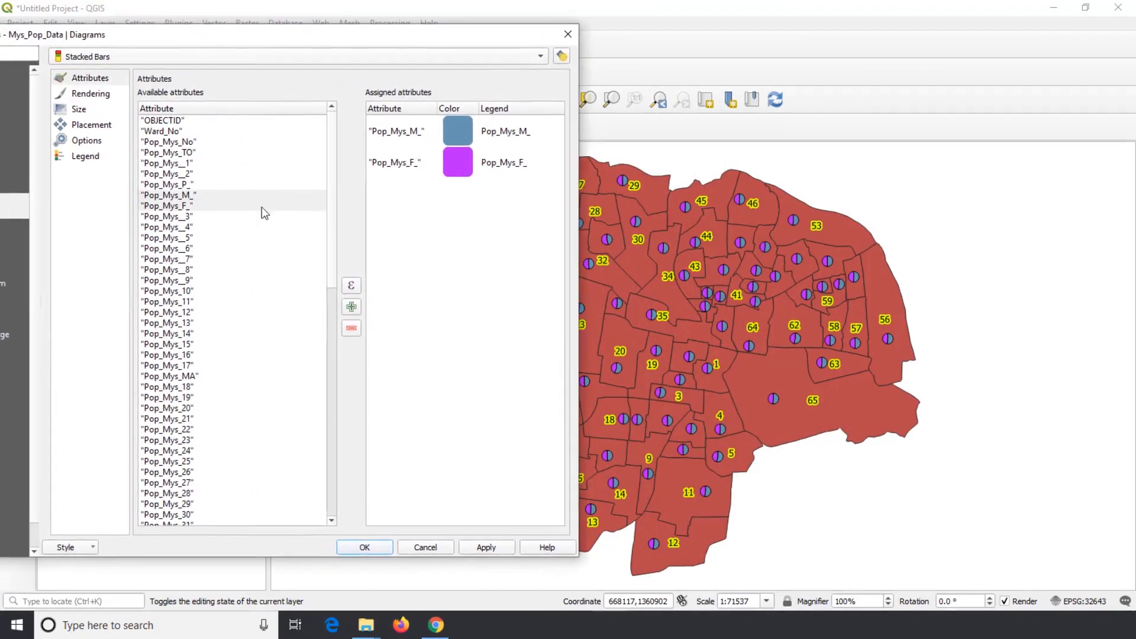
{"action": "left_click", "coordinate": [474, 546]}
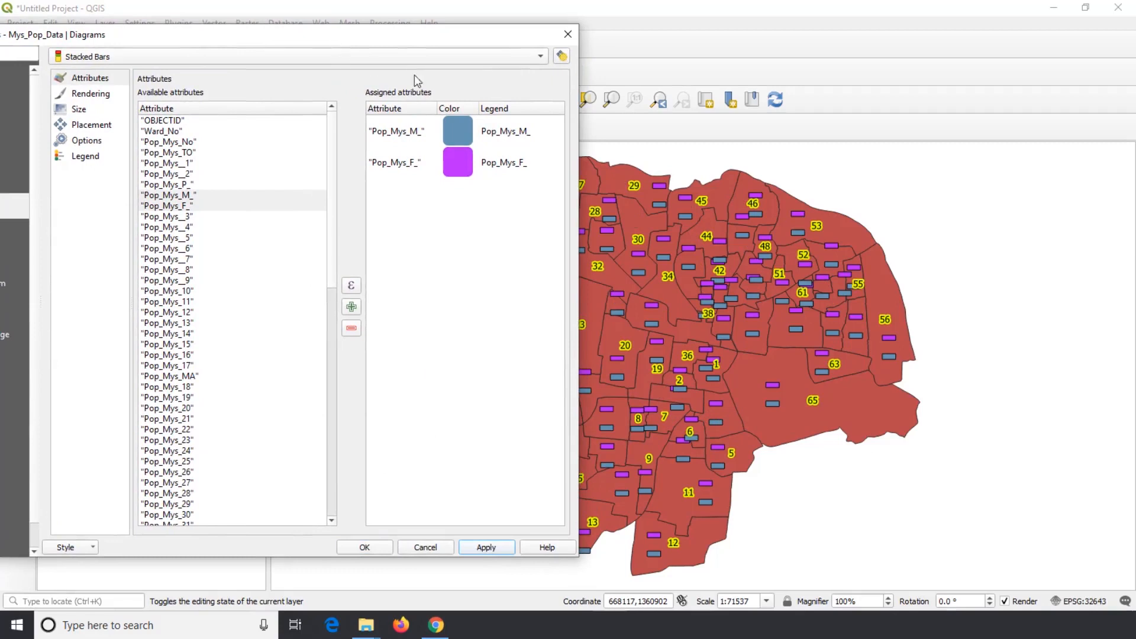
- Rename the diagram legend entries for Pop_Mys_M_ and Pop_Mys_F_ as Male and Female and accept the layer properties
{"action": "double_click", "coordinate": [510, 131]}
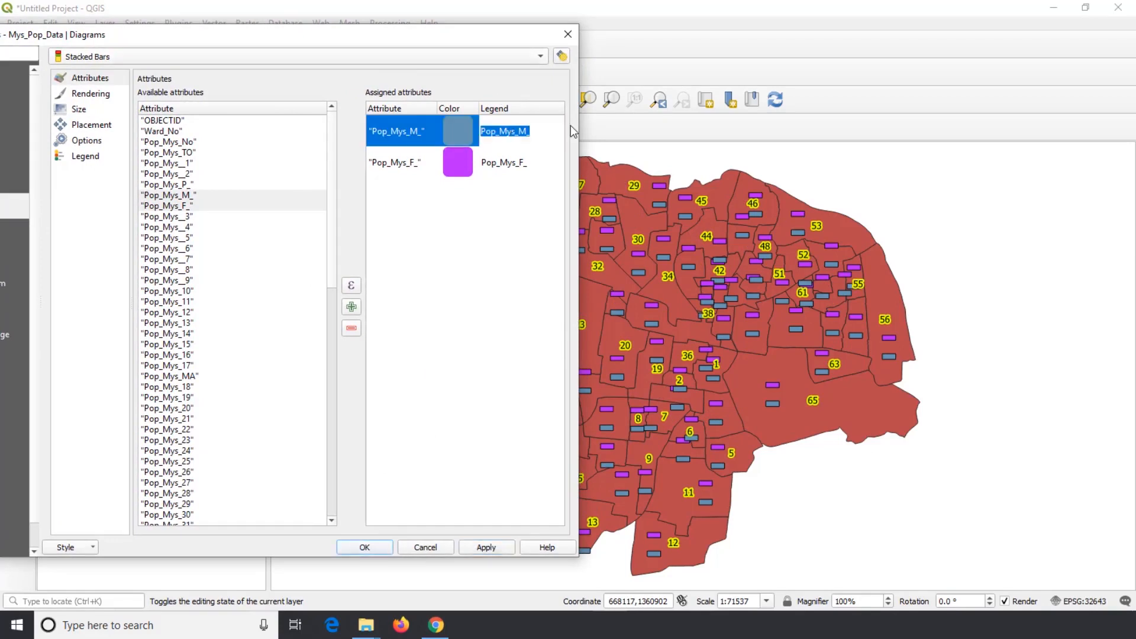
{"action": "type", "text": "Male"}
{"action": "double_click", "coordinate": [520, 168]}
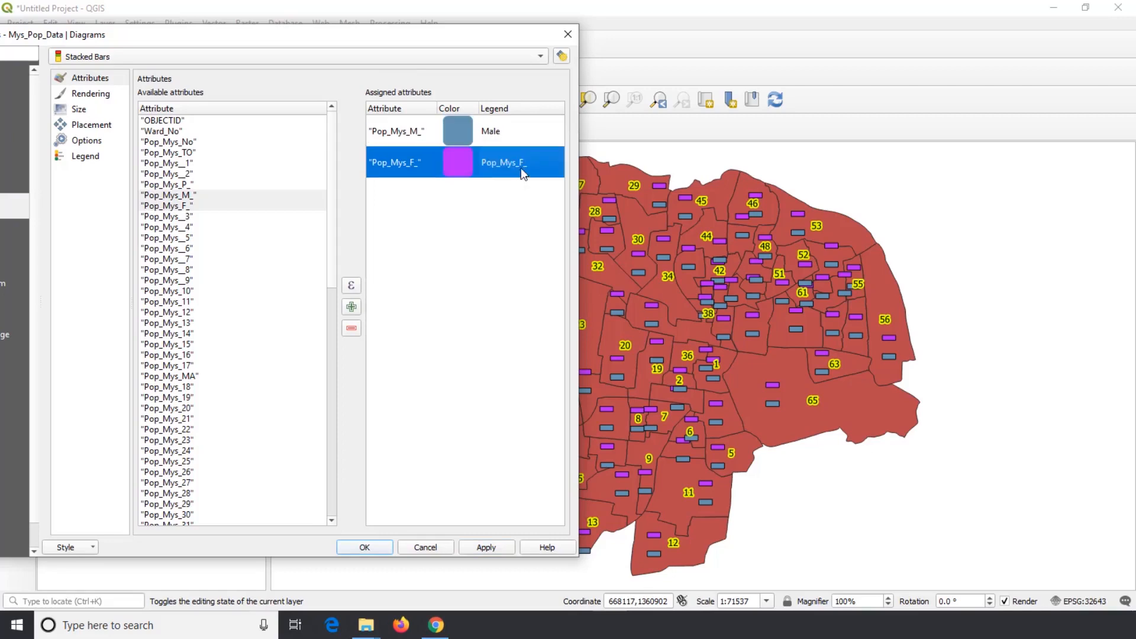
{"action": "type", "text": "Female"}
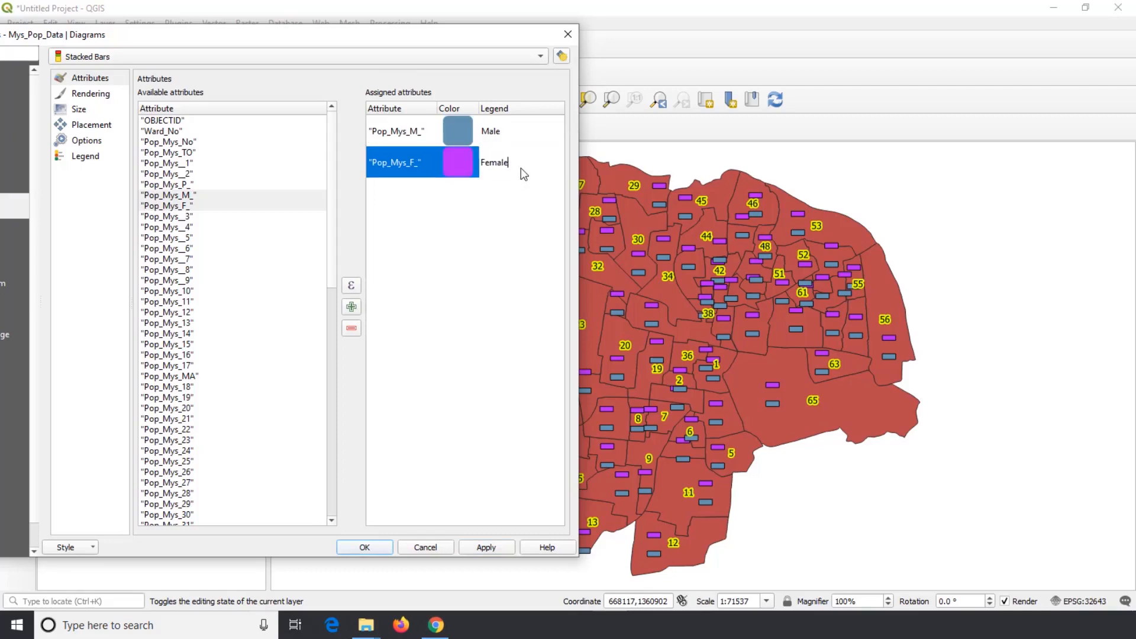
{"action": "left_click_drag", "start_coordinate": [470, 41], "coordinate": [651, 19]}
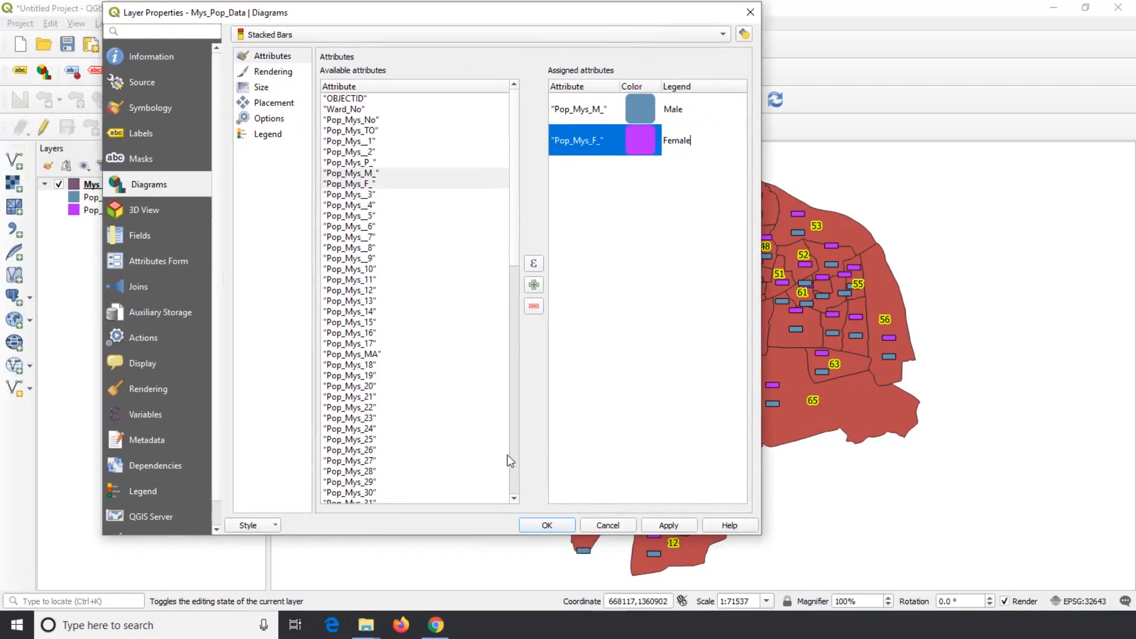
{"action": "left_click", "coordinate": [546, 525]}
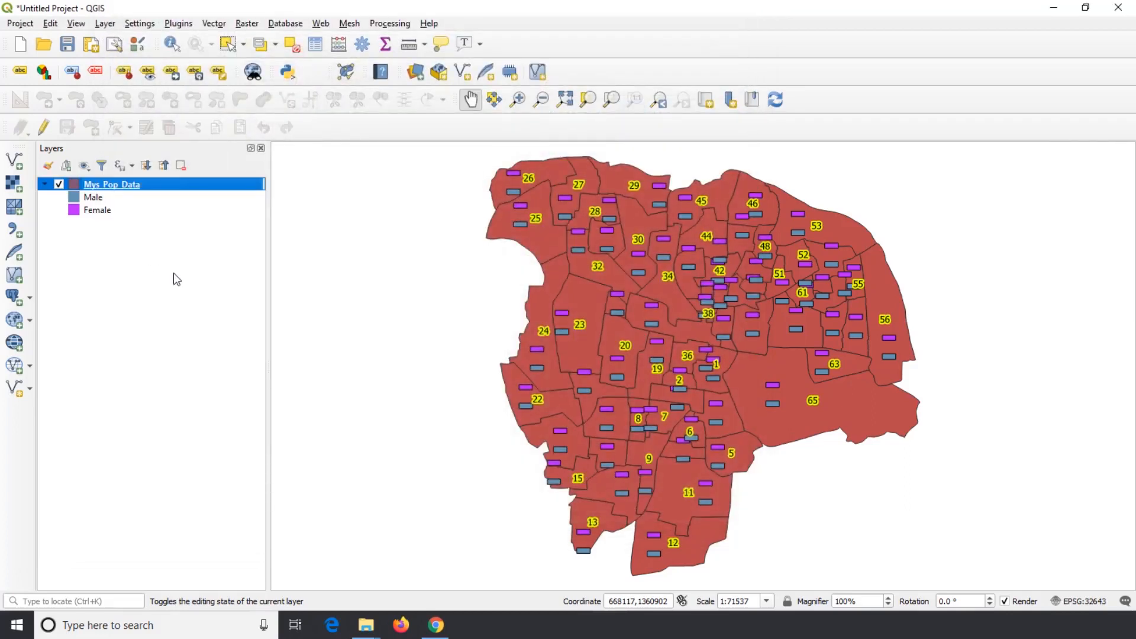
- Remove the Mys_Pop_Data layer with its labels and diagrams from the project
{"action": "right_click", "coordinate": [129, 185]}
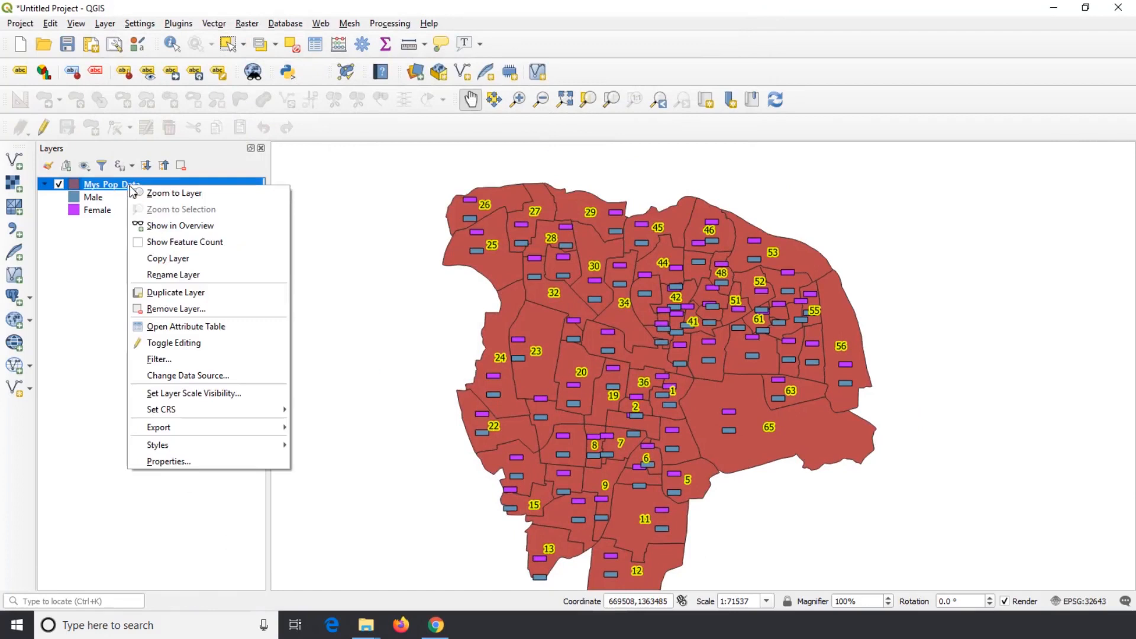
{"action": "left_click", "coordinate": [166, 310]}
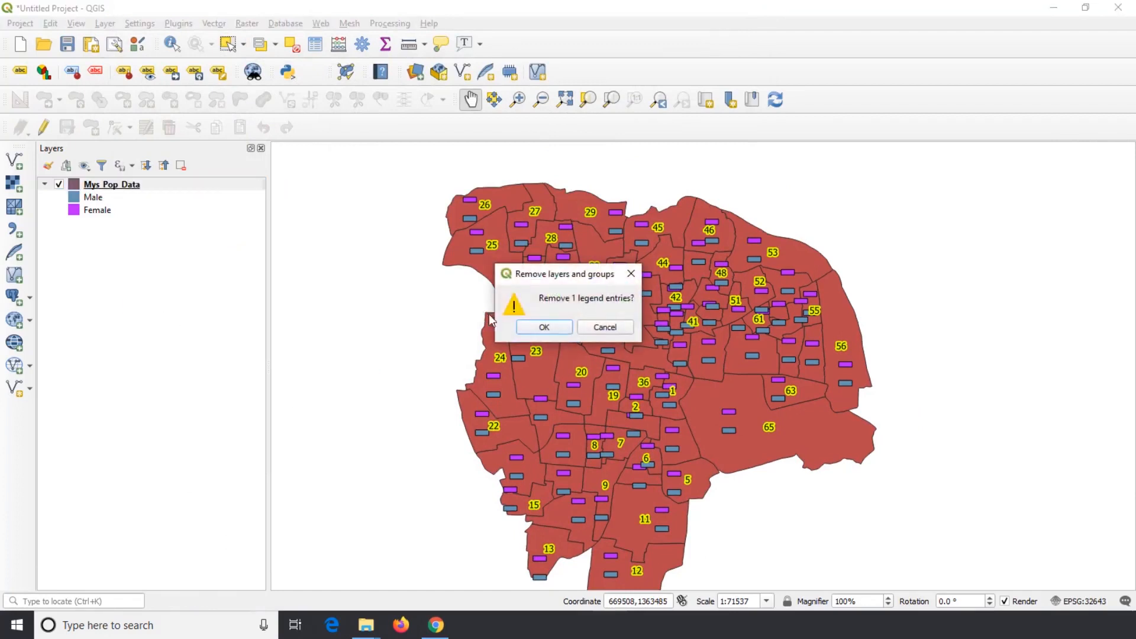
{"action": "left_click", "coordinate": [535, 327]}
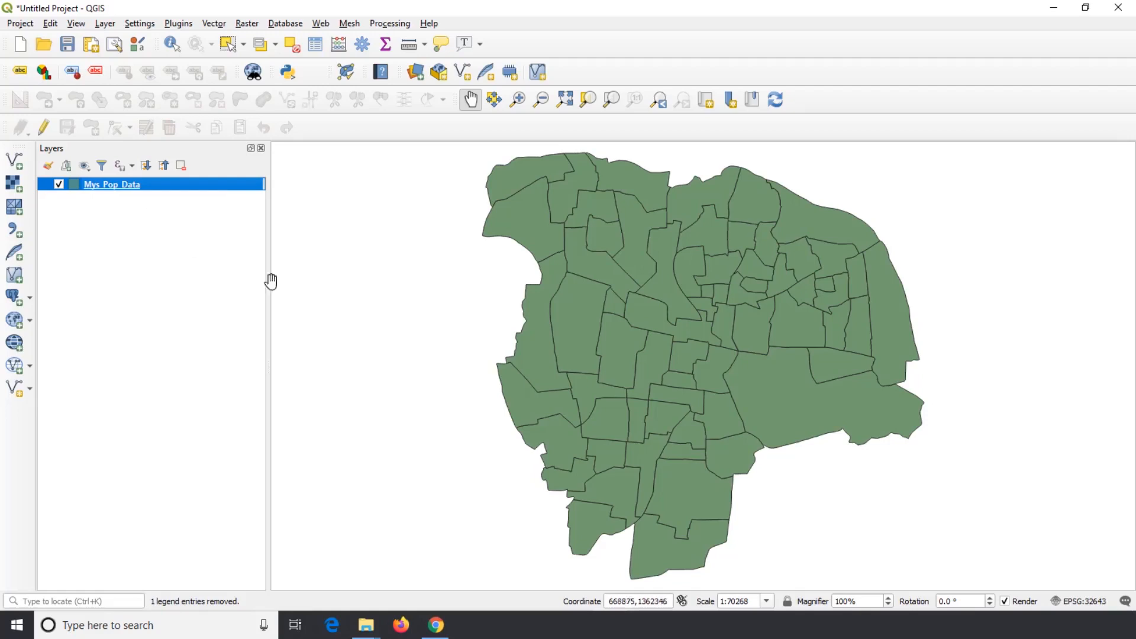
- Set the symbology of the Mys_Pop_Data layer to Graduated on Pop_Mys_TO with 3 classes
{"action": "right_click", "coordinate": [133, 185]}
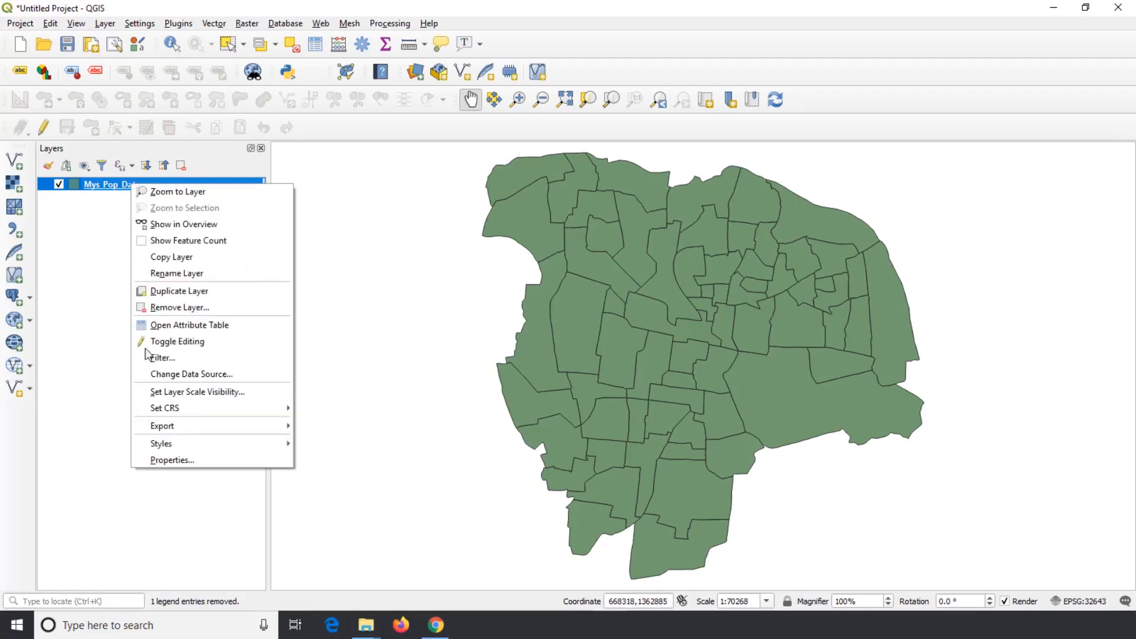
{"action": "left_click", "coordinate": [185, 460]}
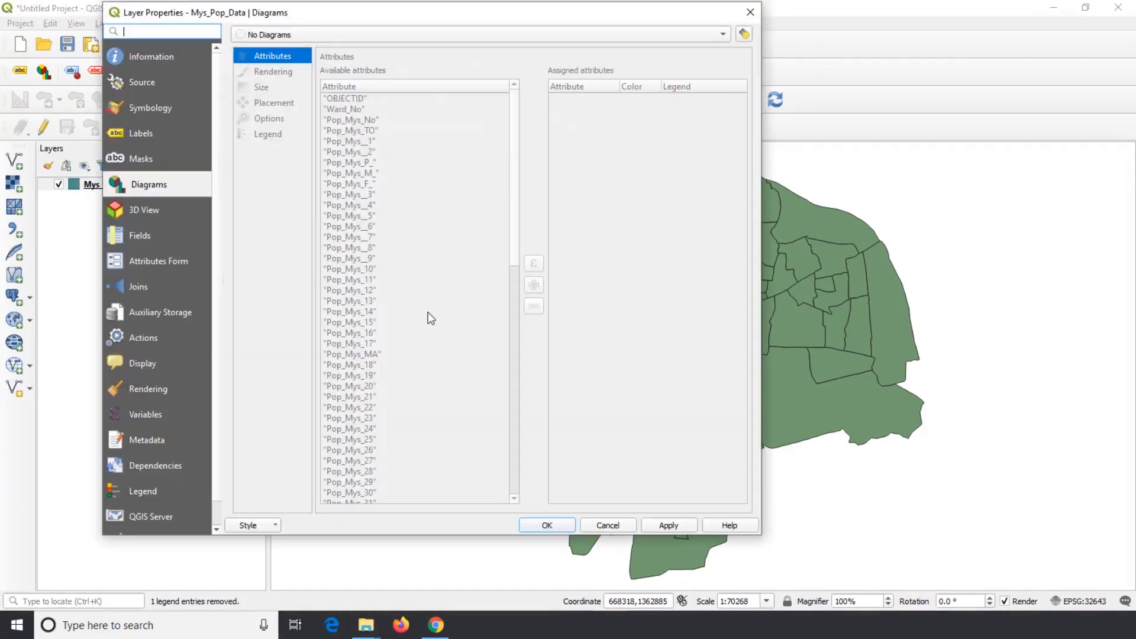
{"action": "left_click", "coordinate": [135, 108]}
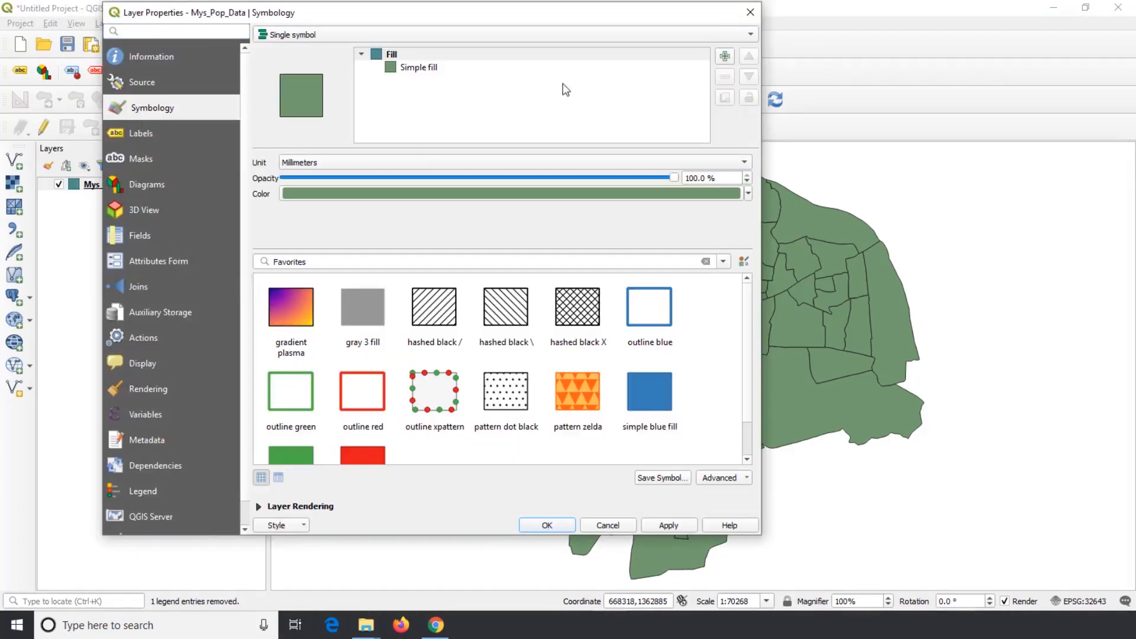
{"action": "left_click", "coordinate": [562, 38]}
{"action": "left_click", "coordinate": [496, 63]}
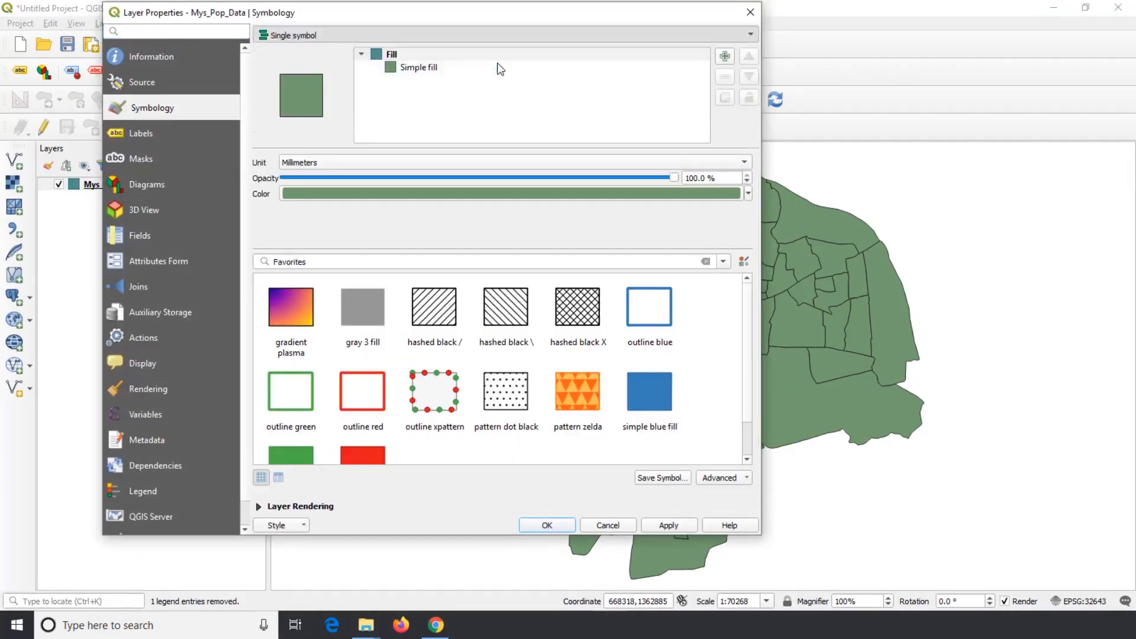
{"action": "left_click", "coordinate": [729, 56]}
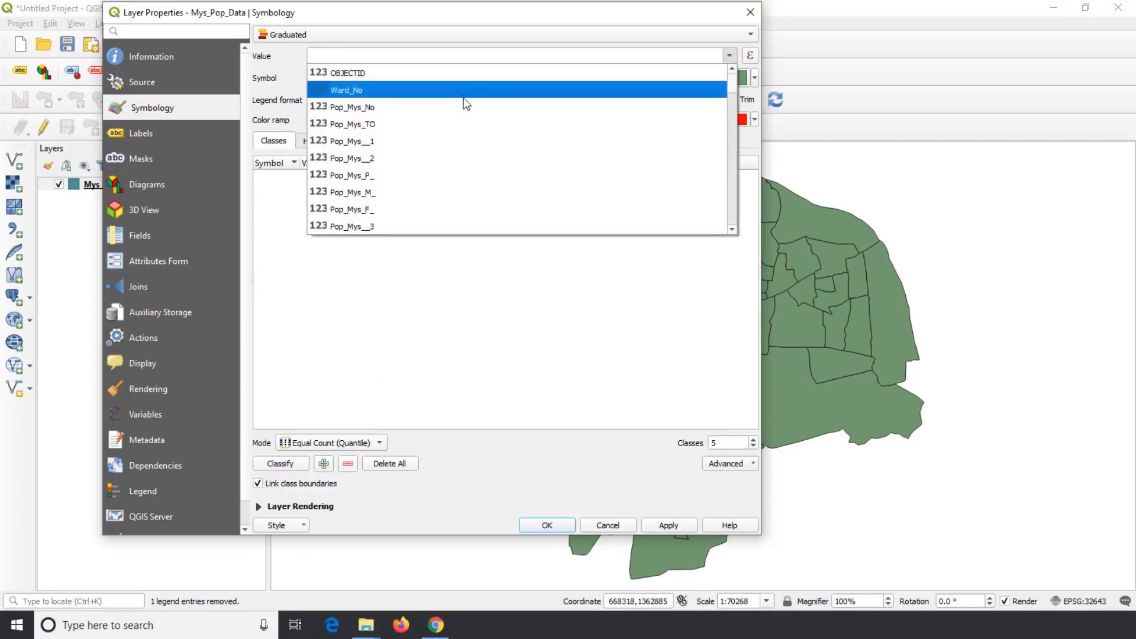
{"action": "left_click", "coordinate": [455, 123]}
{"action": "double_click", "coordinate": [733, 443]}
{"action": "type", "text": "3"}
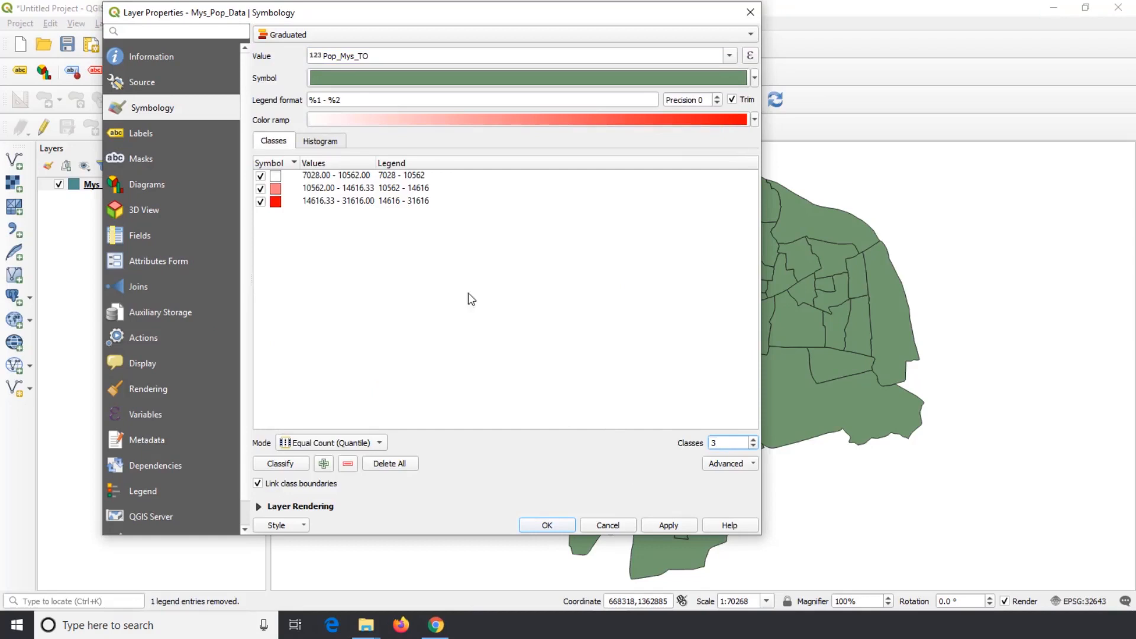
- Set the lower bound of the highest population class to 20000
{"action": "left_click", "coordinate": [395, 204]}
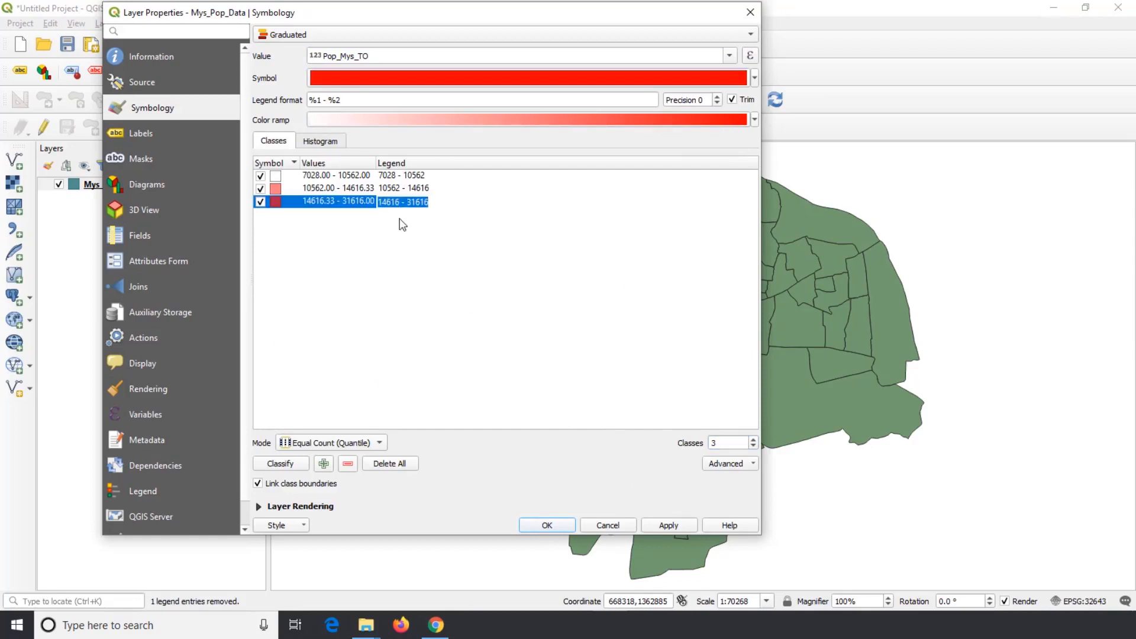
{"action": "double_click", "coordinate": [368, 203]}
{"action": "key", "text": "ctrl+a"}
{"action": "type", "text": "2000"}
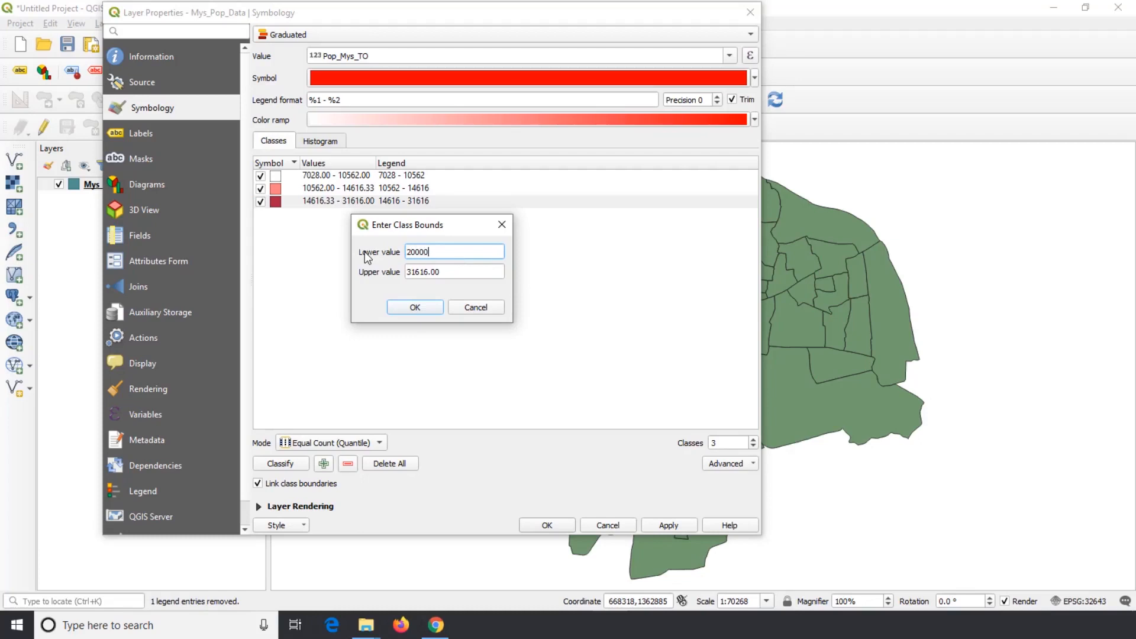
{"action": "left_click", "coordinate": [415, 307]}
- Set the lower bound of the middle population class to 10000 and accept the graduated symbology
{"action": "double_click", "coordinate": [320, 188]}
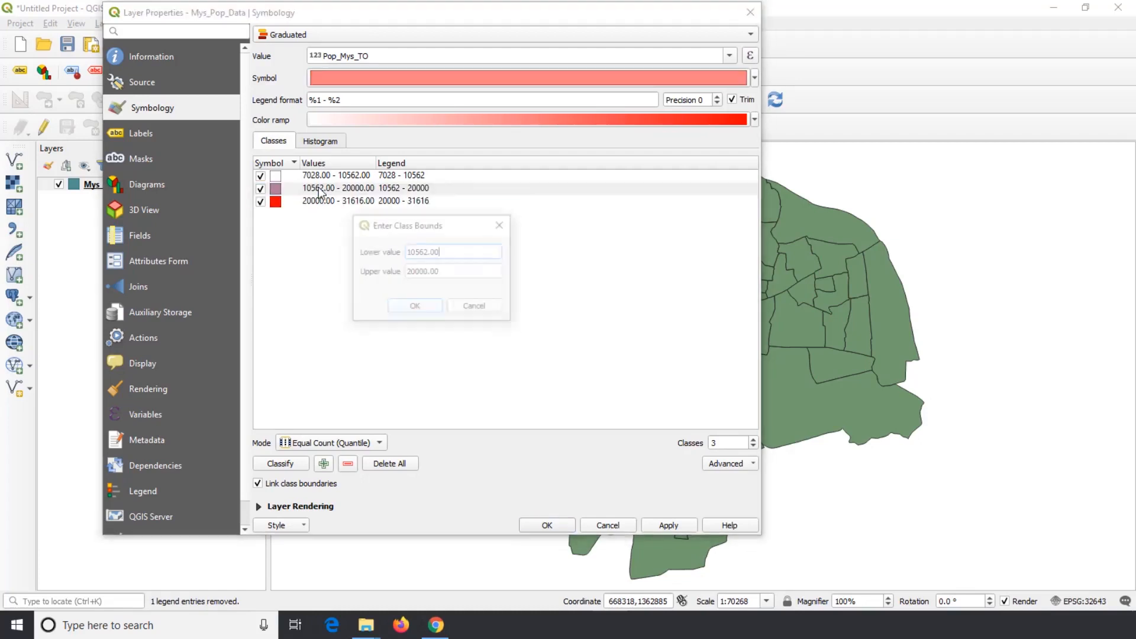
{"action": "key", "text": "ctrl+a"}
{"action": "type", "text": "10000"}
{"action": "left_click", "coordinate": [411, 307]}
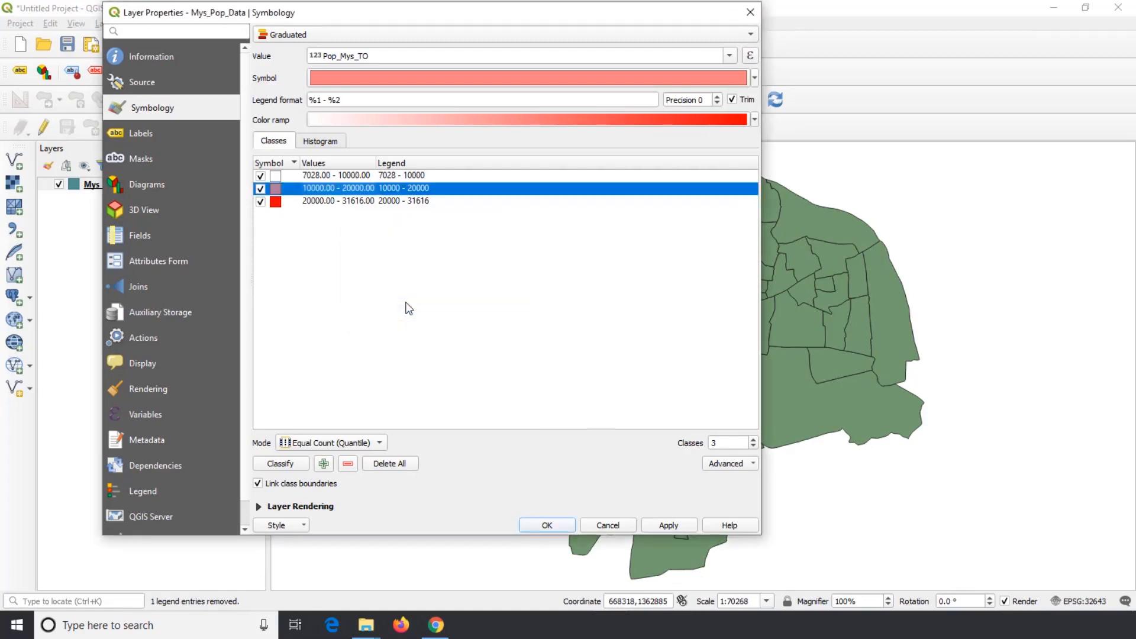
{"action": "left_click", "coordinate": [533, 526]}
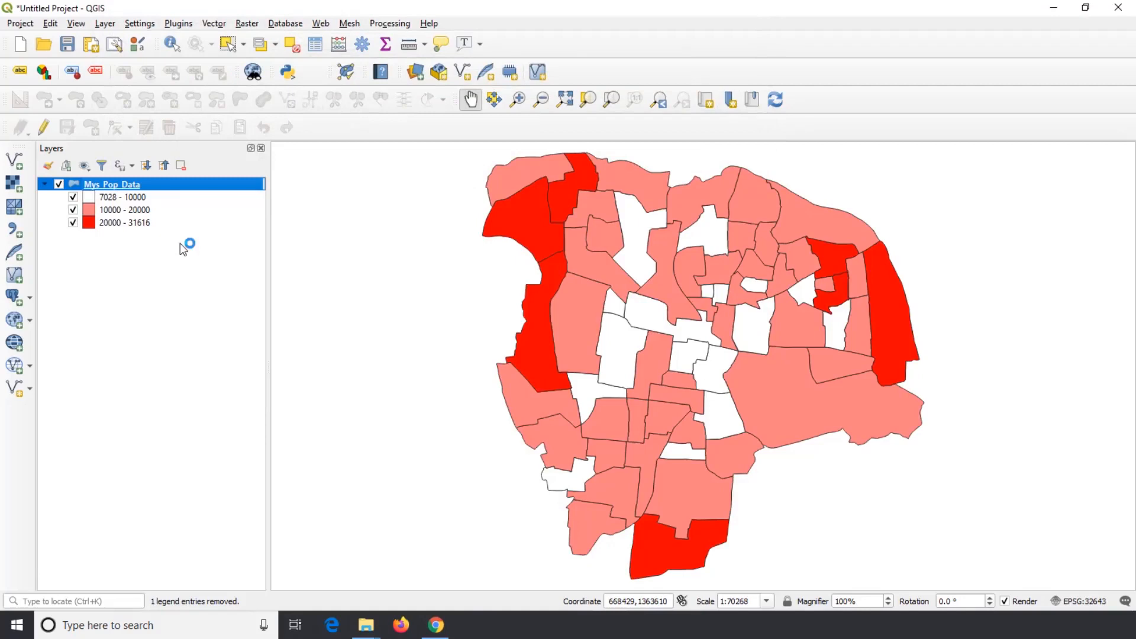
- Create a new print layout titled Mylayout and maximize its window
{"action": "left_click", "coordinate": [23, 25]}
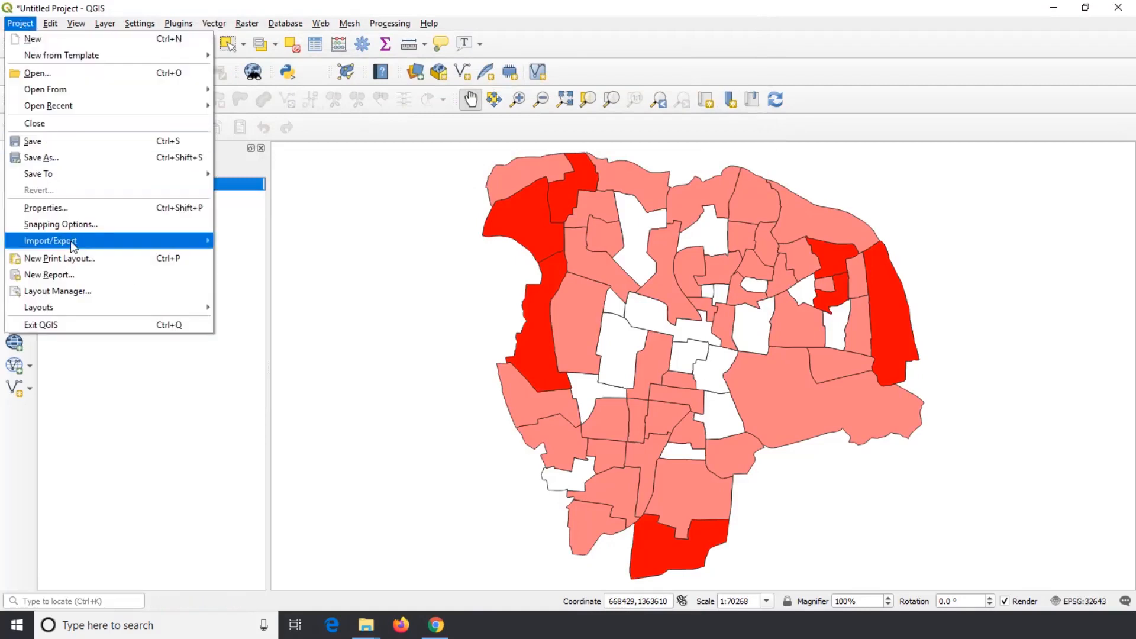
{"action": "left_click", "coordinate": [71, 257]}
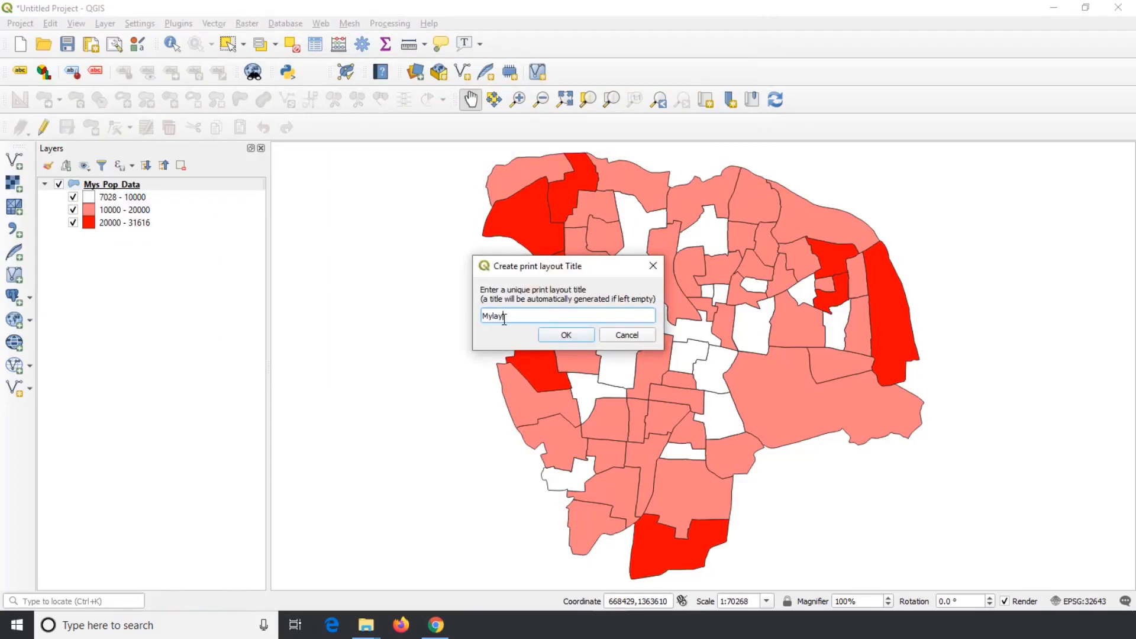
{"action": "left_click", "coordinate": [561, 334]}
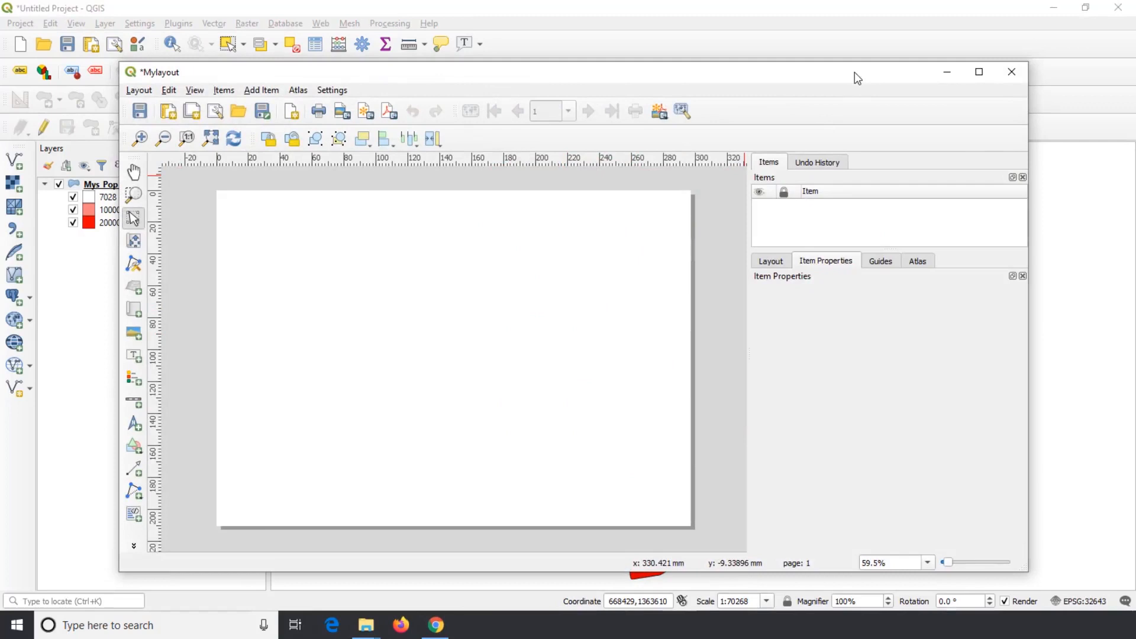
{"action": "left_click", "coordinate": [978, 72]}
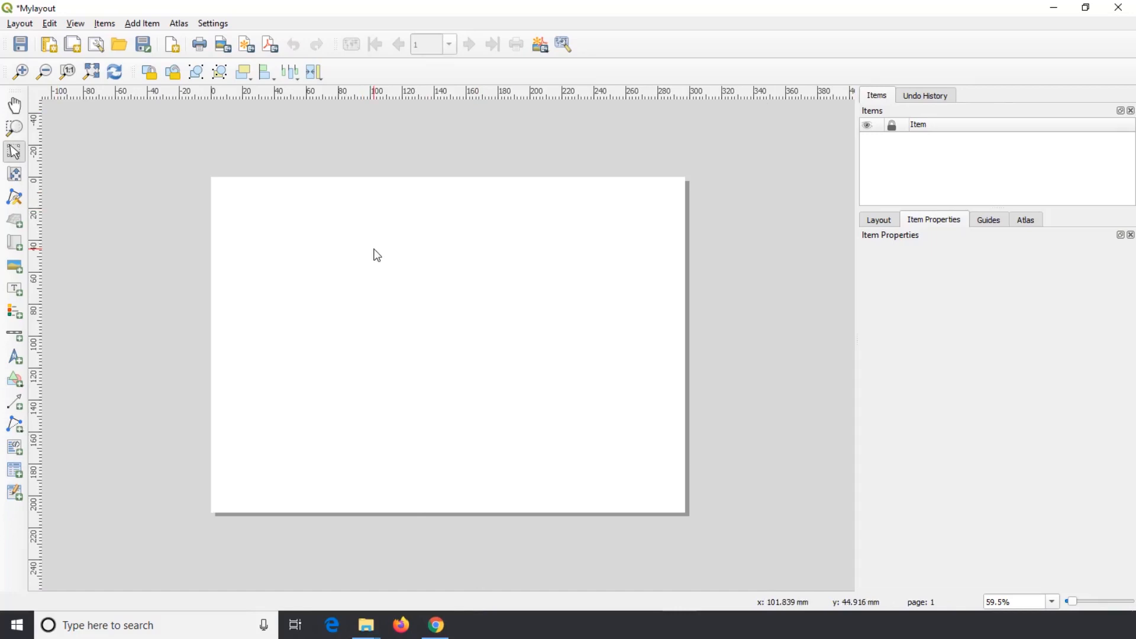
- Add a map to the layout page, starting about 20 mm across and 17 mm down and filling most of the page
{"action": "left_click", "coordinate": [133, 24]}
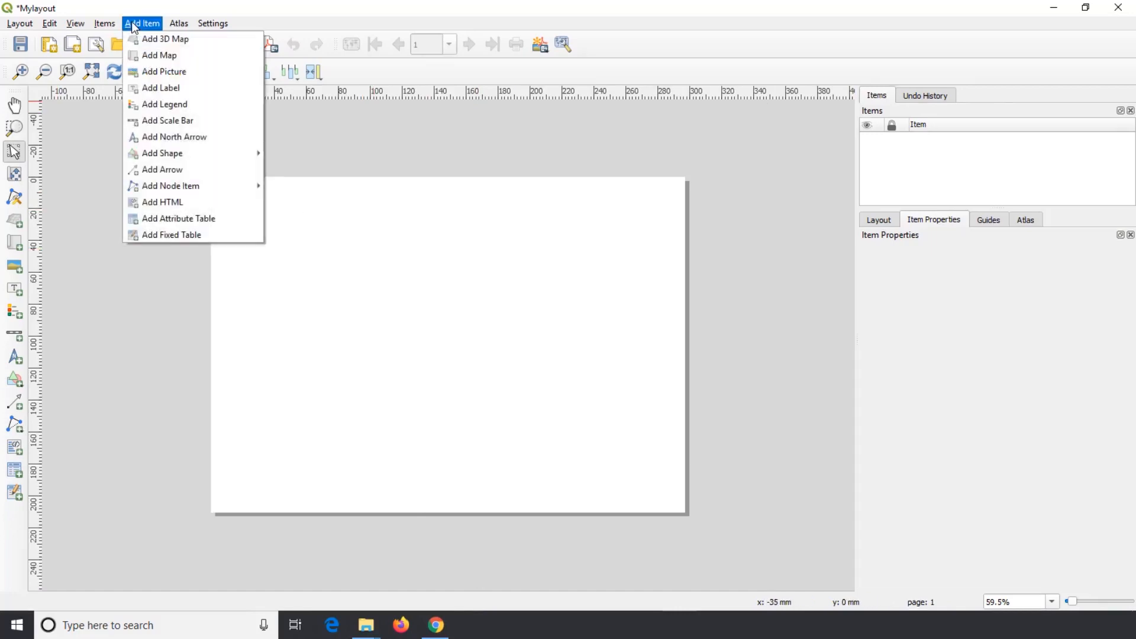
{"action": "left_click", "coordinate": [163, 55]}
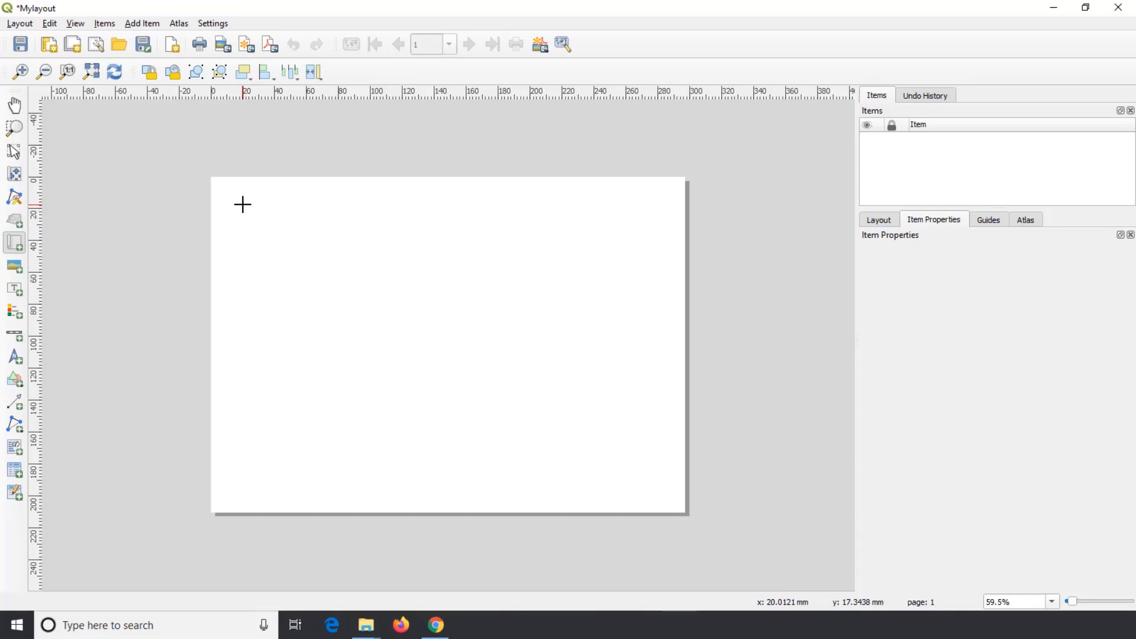
{"action": "left_click_drag", "start_coordinate": [242, 205], "coordinate": [654, 473]}
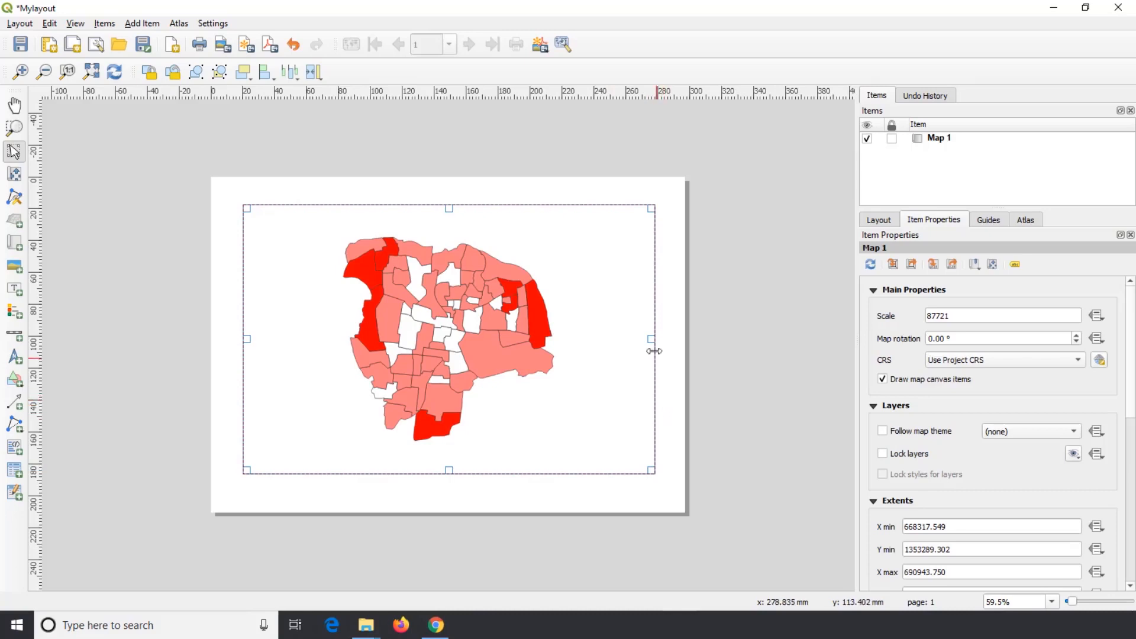
- Shrink the map frame so it spans about 65 to 227 mm across the page and starts about 20 mm down
{"action": "left_click_drag", "start_coordinate": [652, 338], "coordinate": [570, 338]}
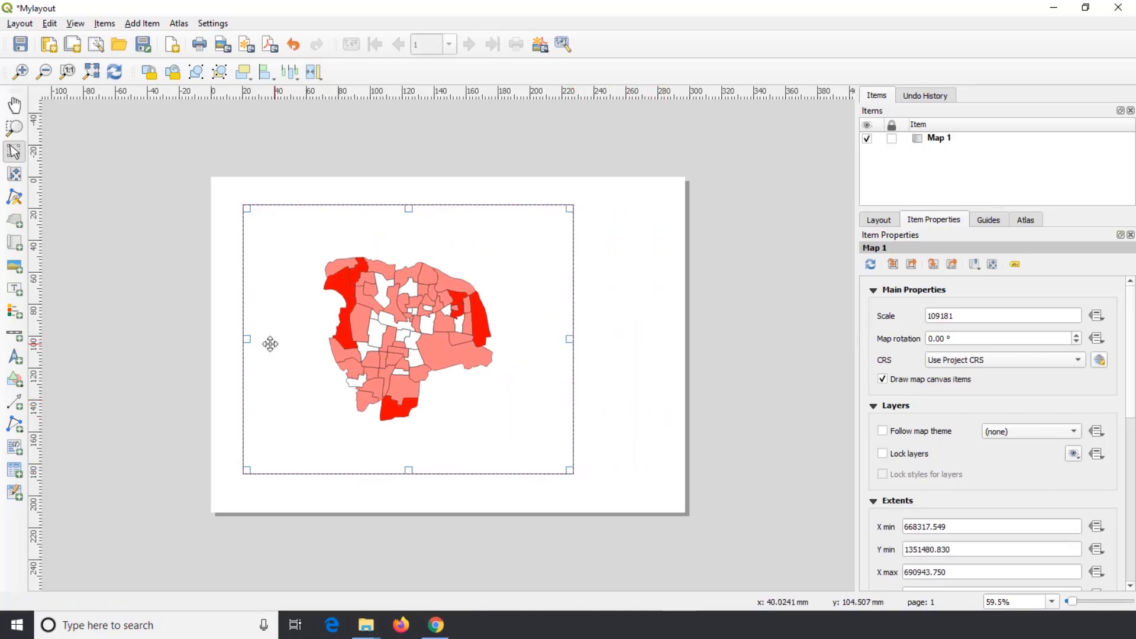
{"action": "left_click_drag", "start_coordinate": [247, 339], "coordinate": [314, 338]}
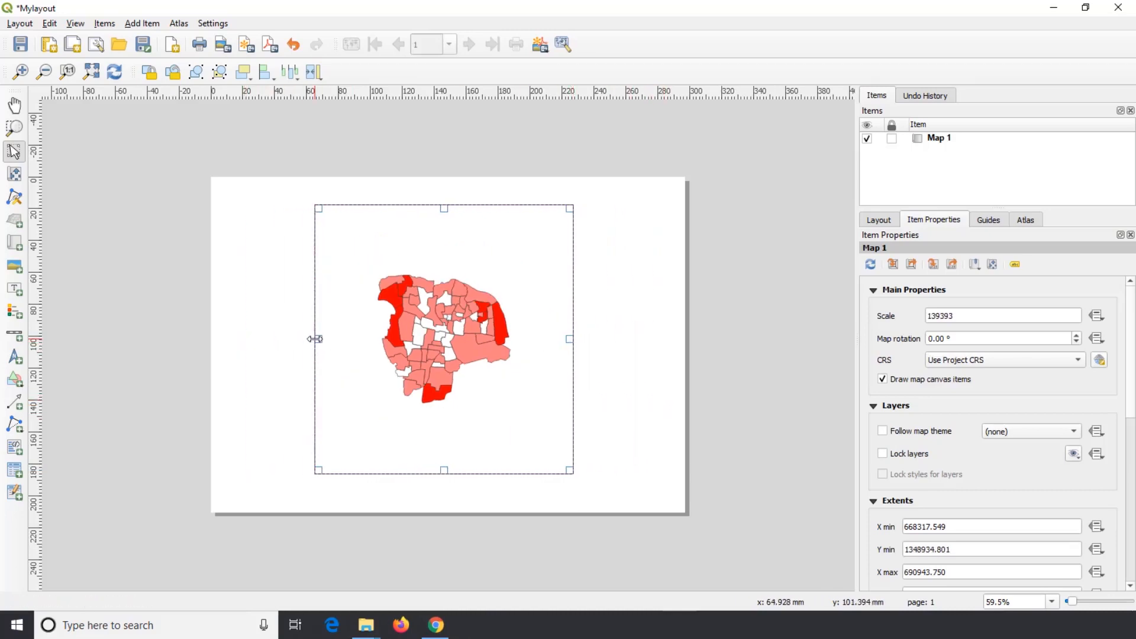
{"action": "left_click_drag", "start_coordinate": [444, 208], "coordinate": [443, 213]}
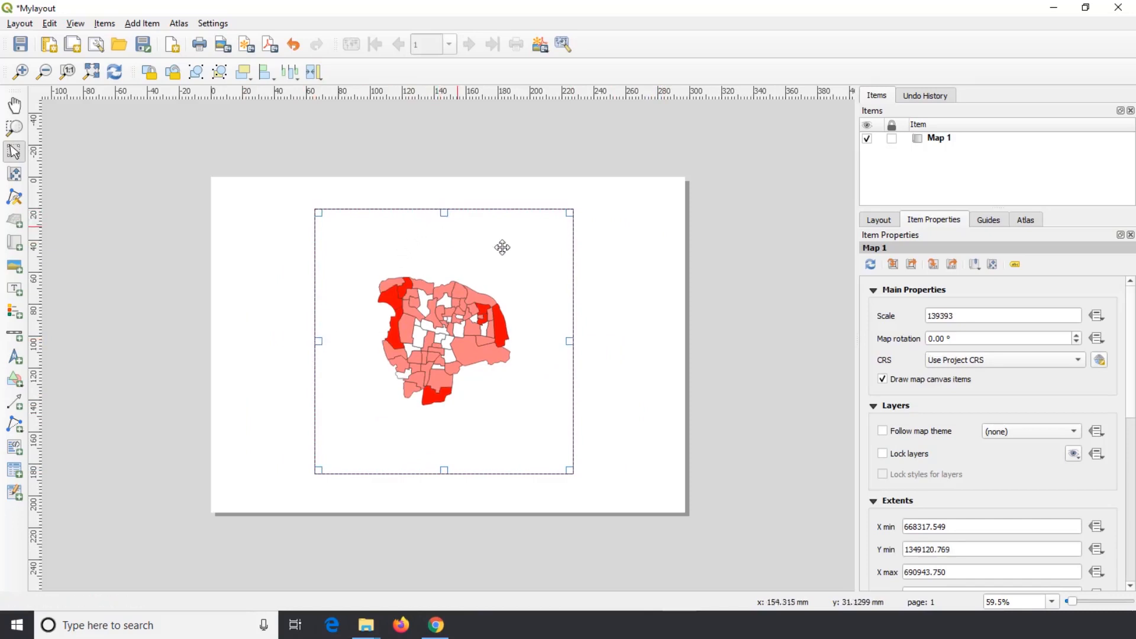
- Set the scale of the layout's map to 75000 and deselect the map
{"action": "left_click_drag", "start_coordinate": [965, 316], "coordinate": [915, 316]}
{"action": "type", "text": "75000"}
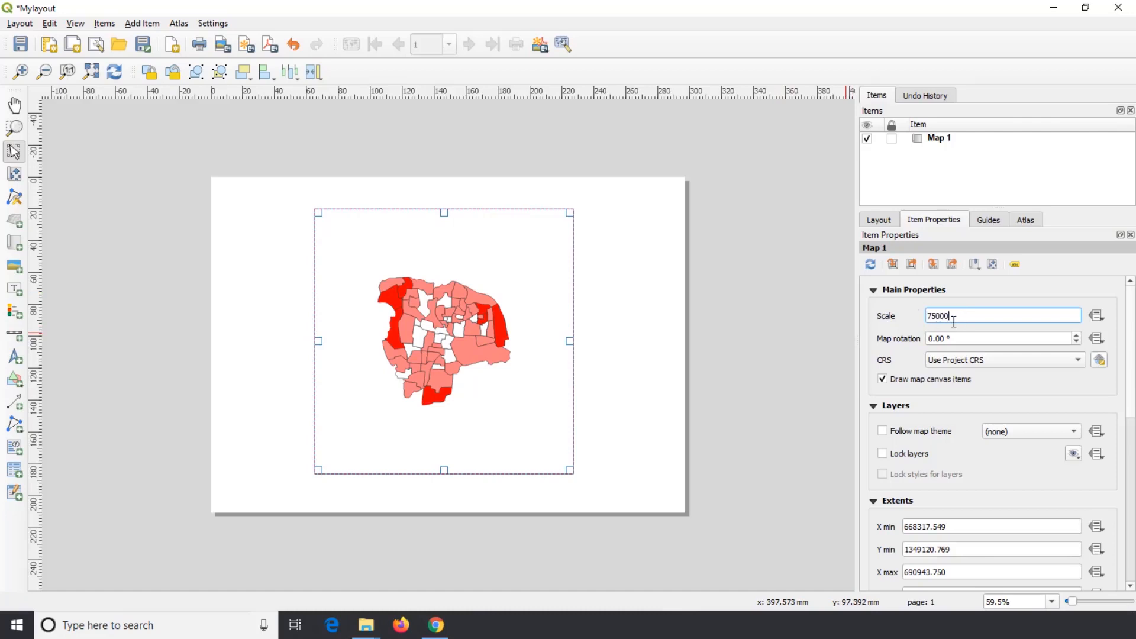
{"action": "key", "text": "Return"}
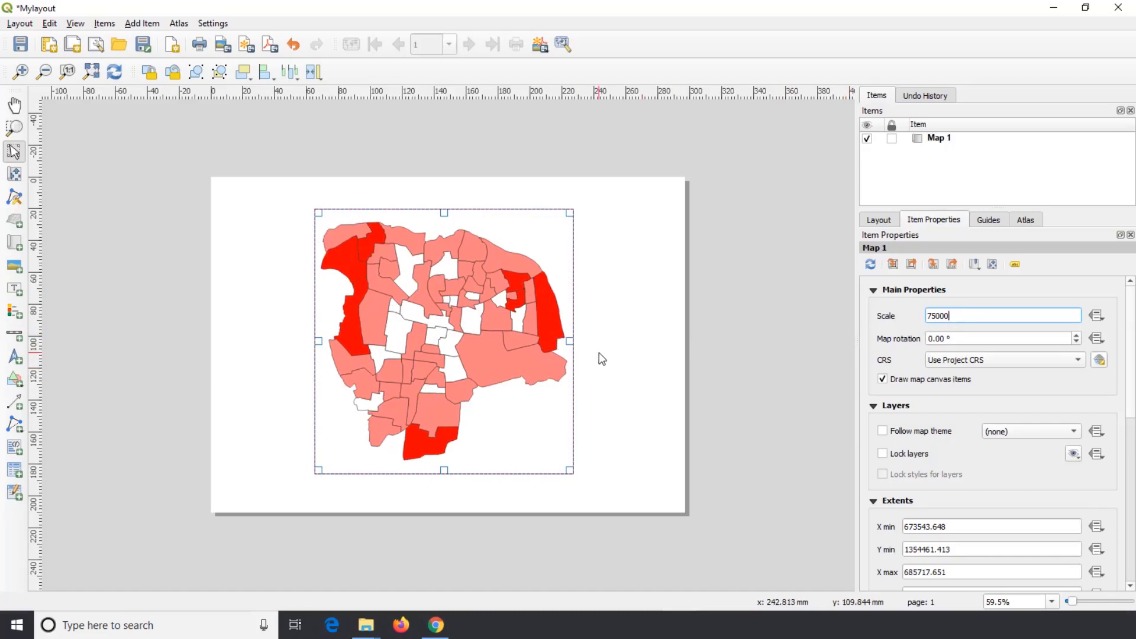
{"action": "left_click", "coordinate": [307, 296]}
- Add a small north arrow above the map's northeastern edge, about 196 mm across and 24 mm down the page
{"action": "left_click", "coordinate": [142, 24]}
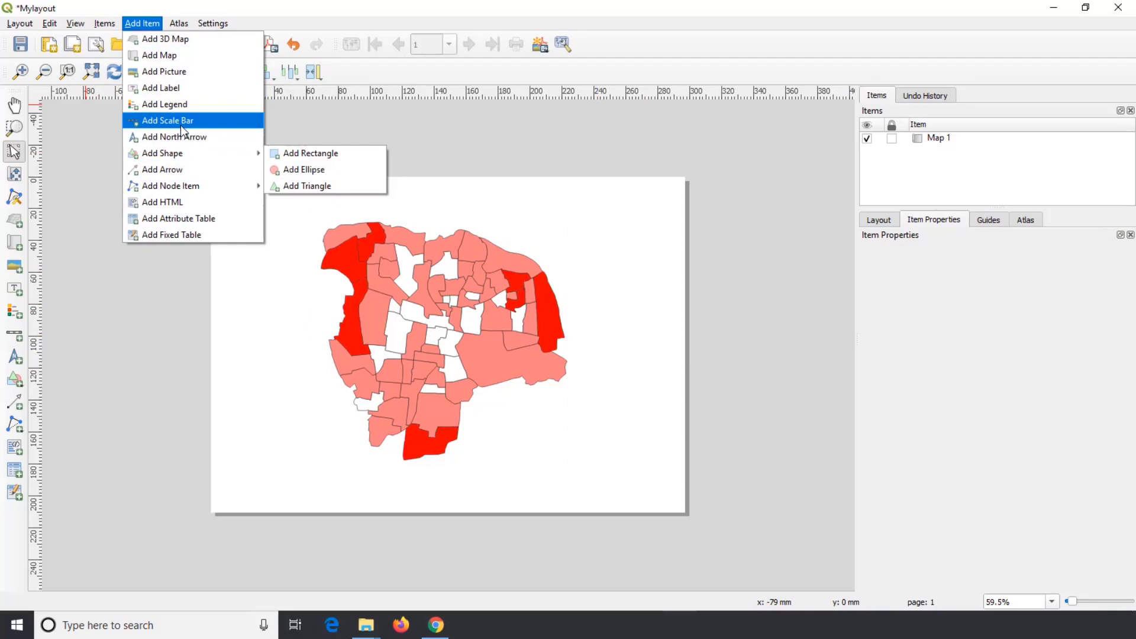
{"action": "left_click", "coordinate": [183, 140]}
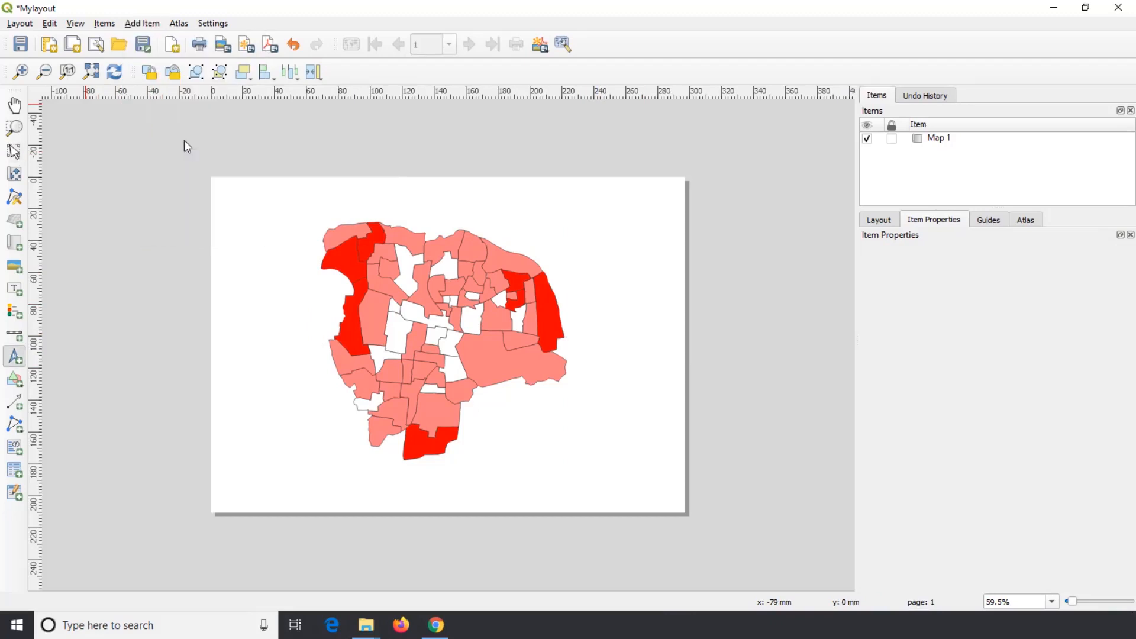
{"action": "left_click_drag", "start_coordinate": [525, 215], "coordinate": [538, 231]}
{"action": "left_click", "coordinate": [540, 235]}
{"action": "left_click", "coordinate": [540, 235]}
{"action": "mouse_move", "coordinate": [555, 243]}
{"action": "left_mouse_down"}
{"action": "mouse_move", "coordinate": [565, 252]}
{"action": "mouse_move", "coordinate": [544, 236]}
{"action": "left_mouse_up"}
{"action": "left_click", "coordinate": [701, 253]}
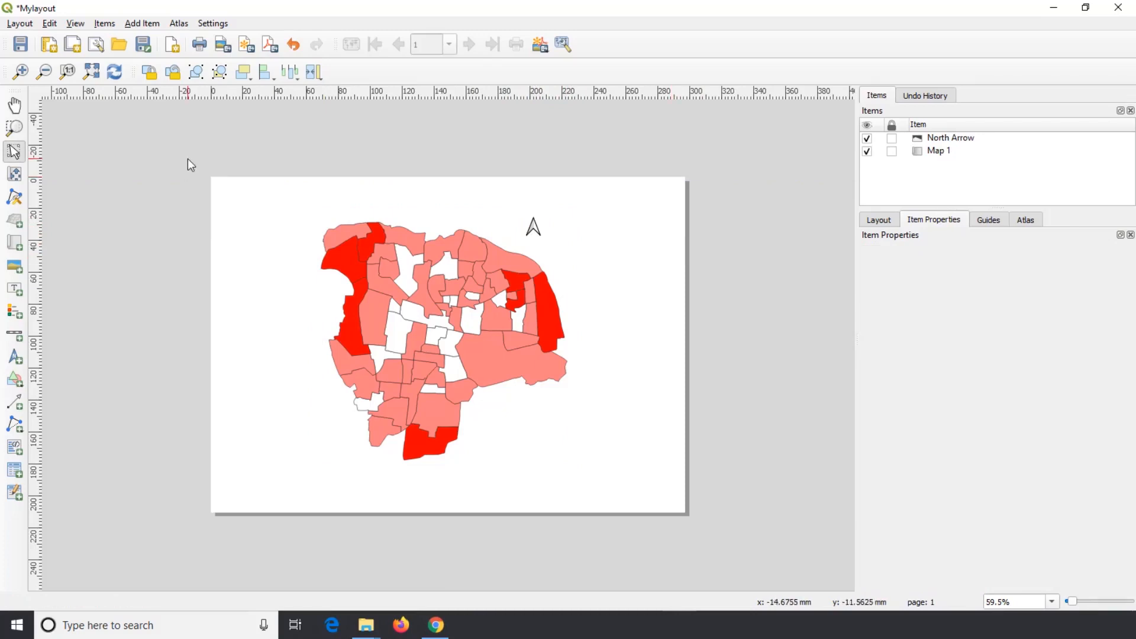
- Add a legend southeast of the map, starting about 176 mm across and 142 mm down the page
{"action": "left_click", "coordinate": [134, 25]}
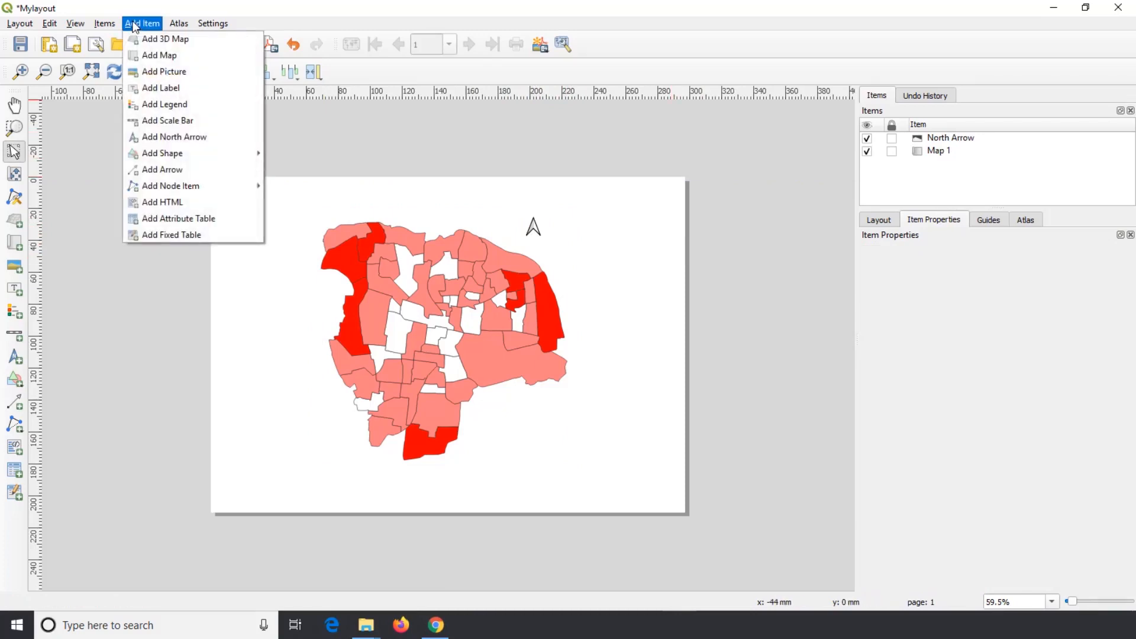
{"action": "left_click", "coordinate": [168, 105]}
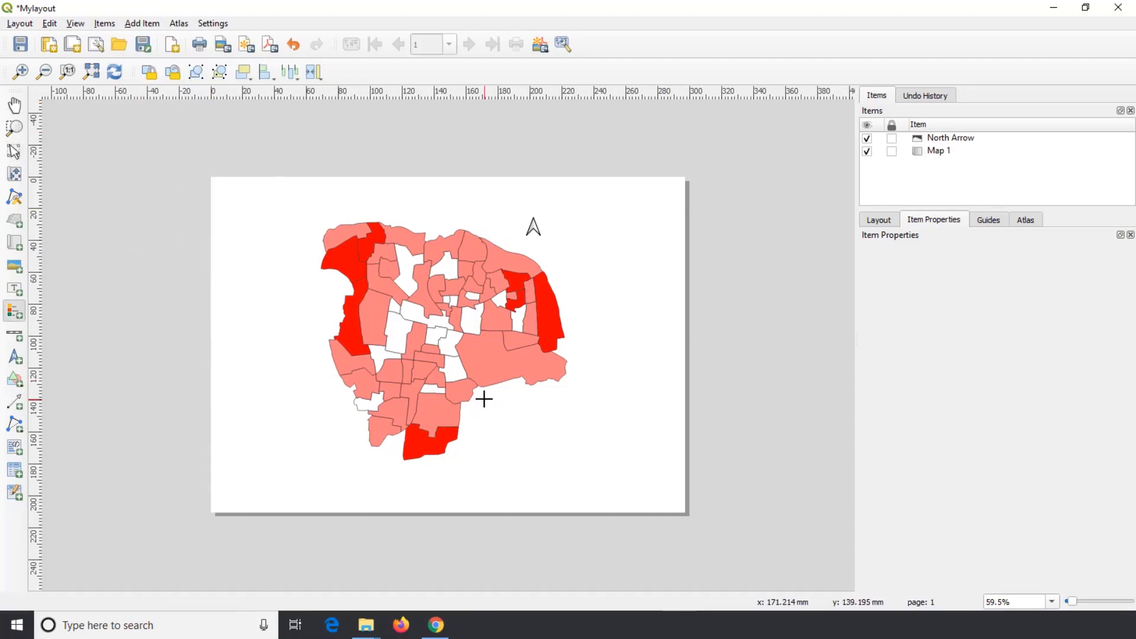
{"action": "left_click_drag", "start_coordinate": [493, 405], "coordinate": [548, 457]}
{"action": "left_click", "coordinate": [603, 469]}
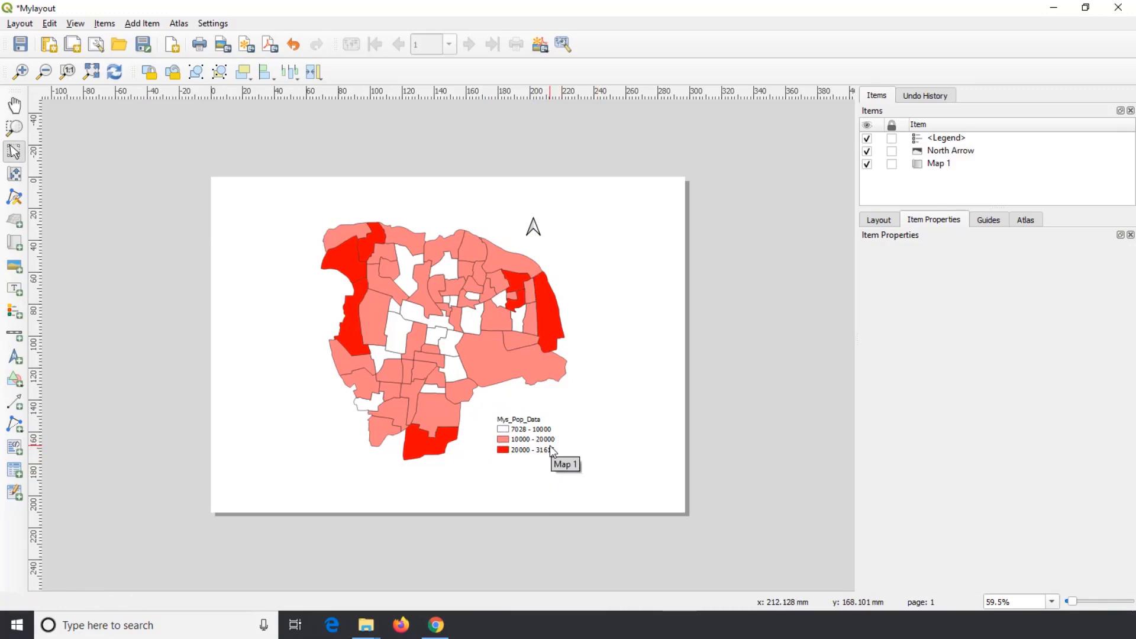
{"action": "left_click", "coordinate": [551, 451]}
{"action": "left_click", "coordinate": [602, 464]}
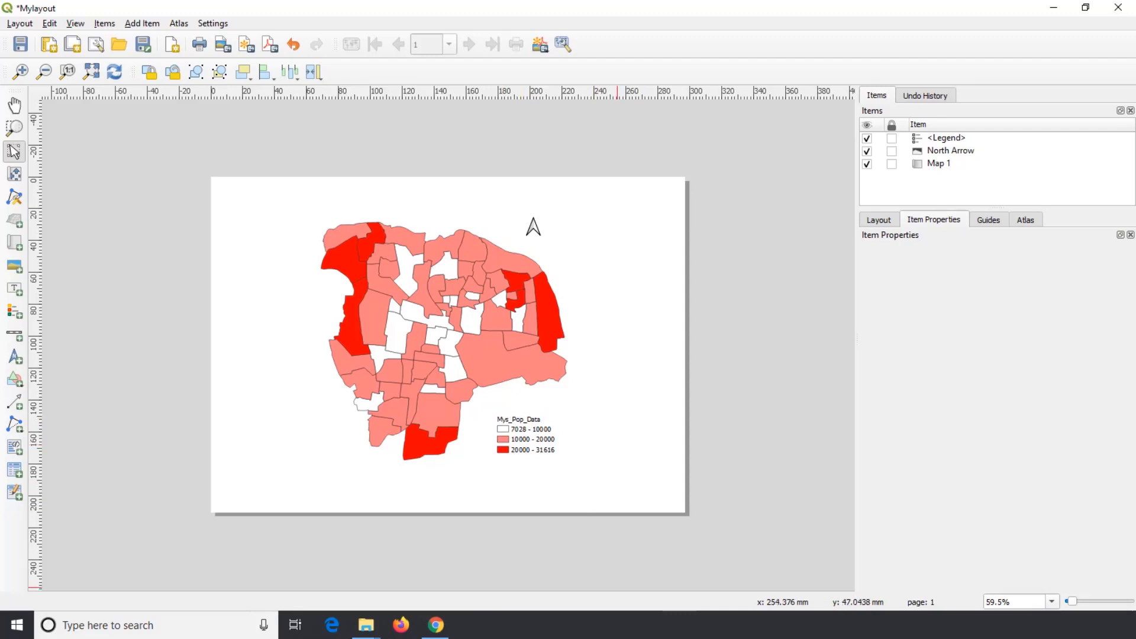
- Switch to the main QGIS window, rename the Mys_Pop_Data layer as Population Classes, and return to the layout
{"action": "left_click", "coordinate": [617, 625]}
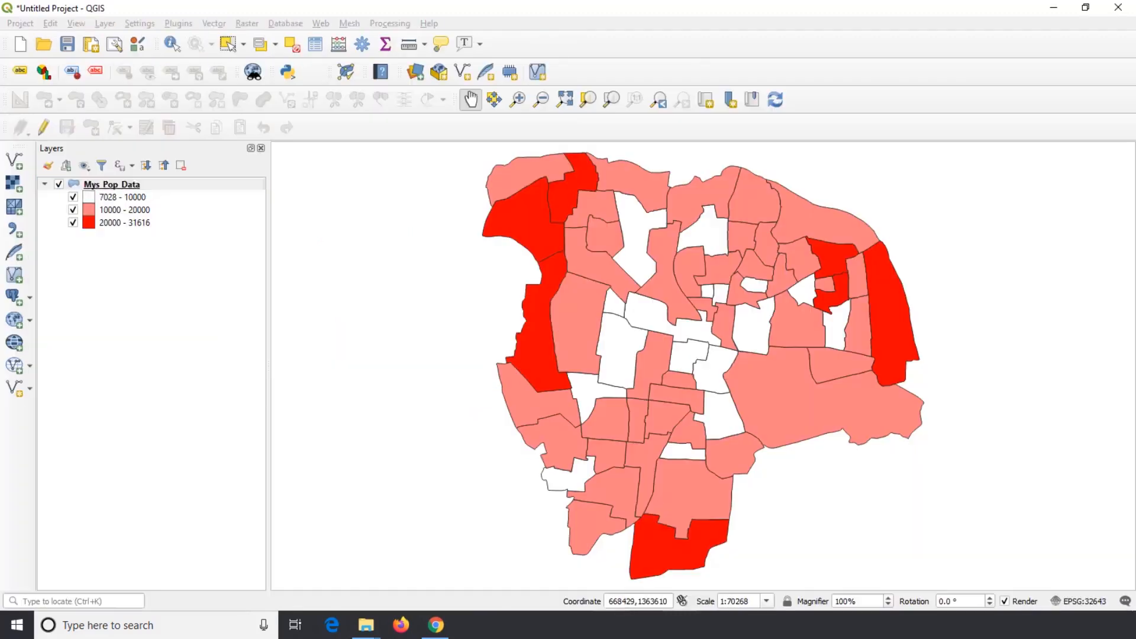
{"action": "right_click", "coordinate": [120, 188]}
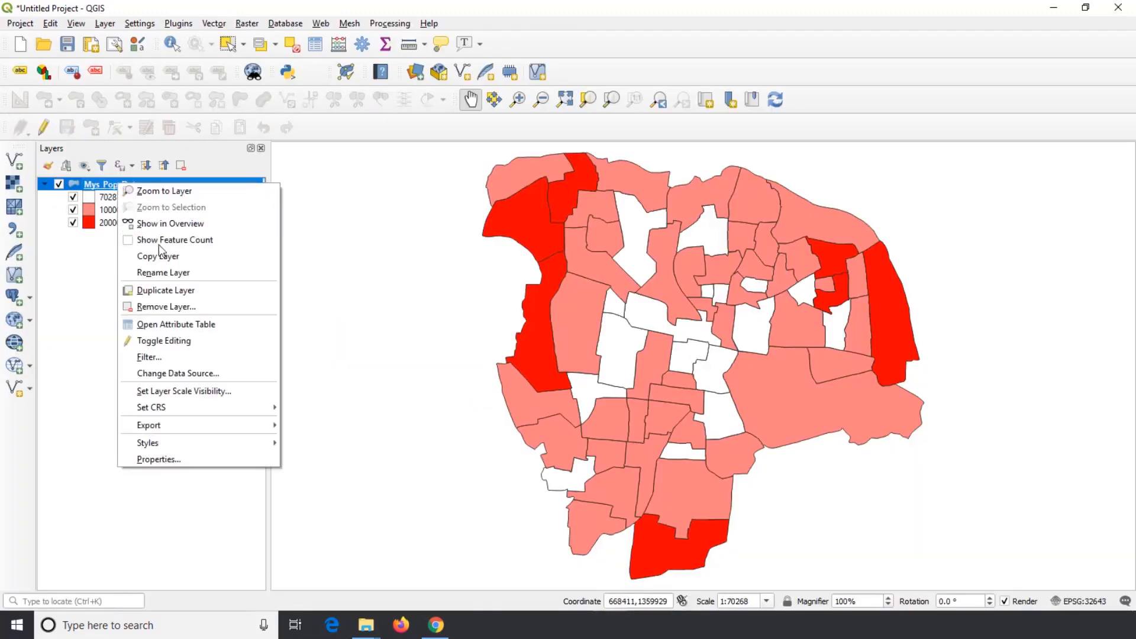
{"action": "left_click", "coordinate": [163, 270]}
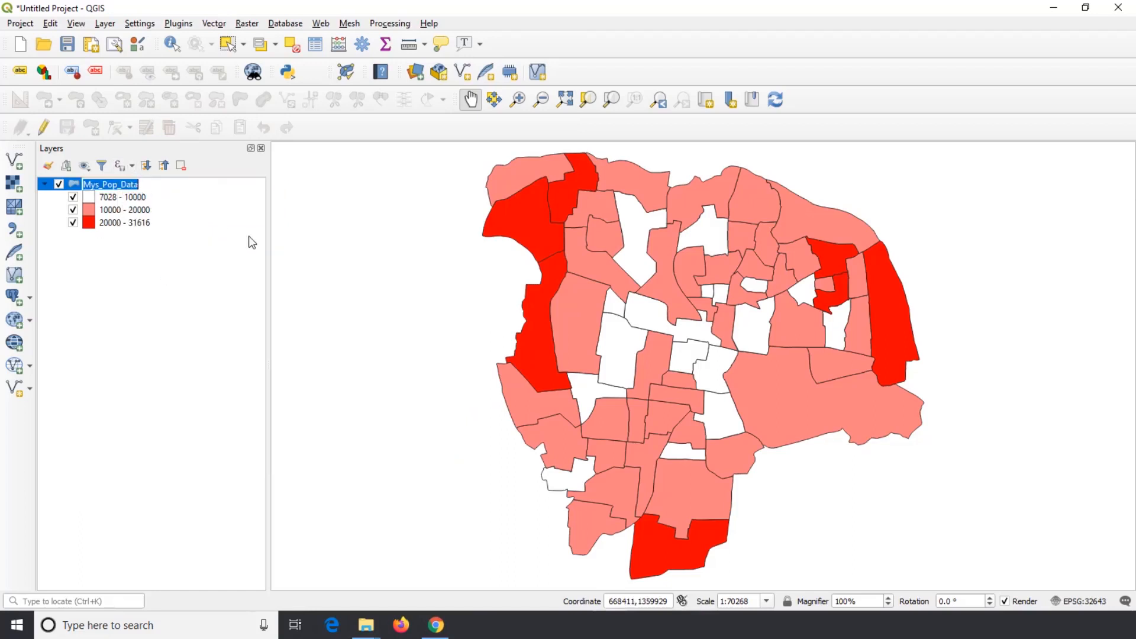
{"action": "type", "text": "Population Class"}
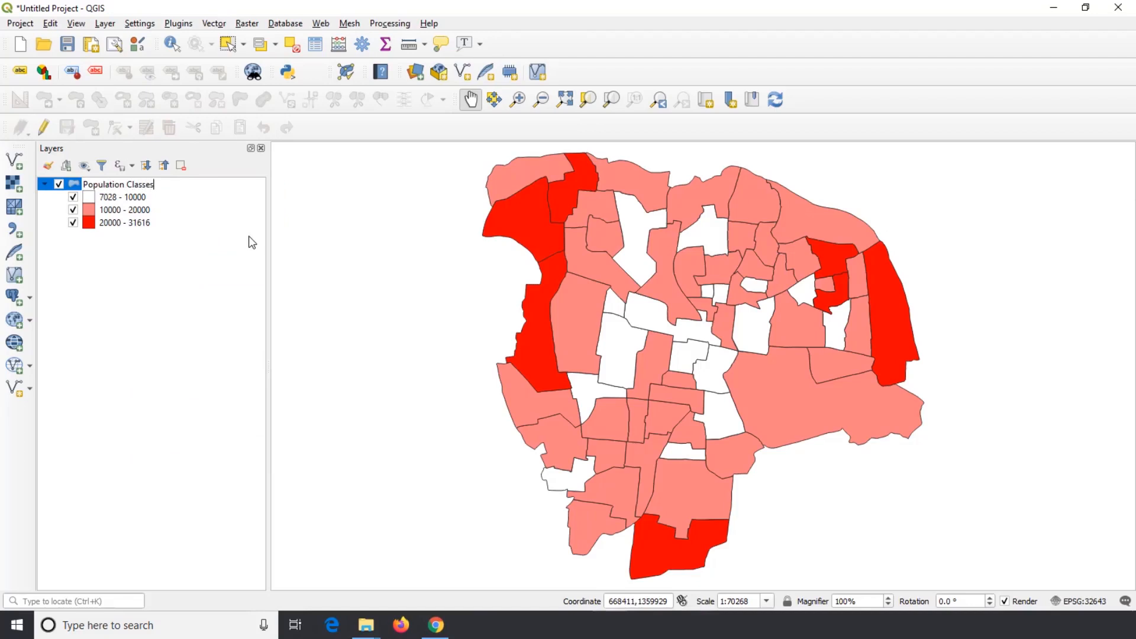
{"action": "type", "text": "es"}
{"action": "key", "text": "Return"}
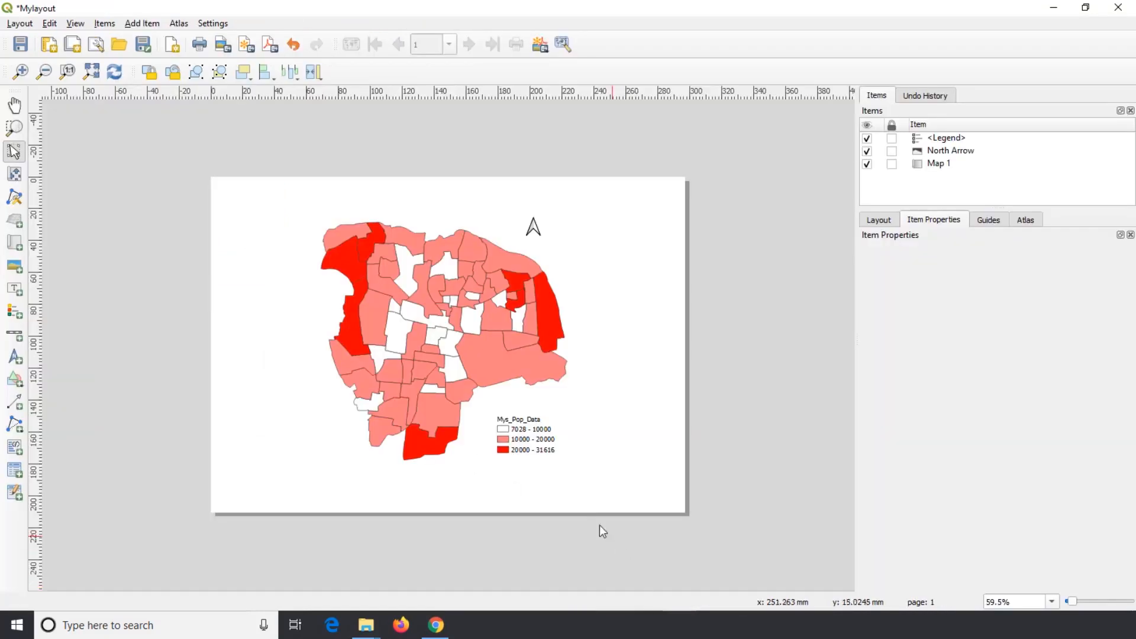
{"action": "left_click", "coordinate": [592, 476]}
- Add a scale bar southwest of the map, starting about 65 mm across and 169 mm down the page
{"action": "left_click", "coordinate": [145, 27]}
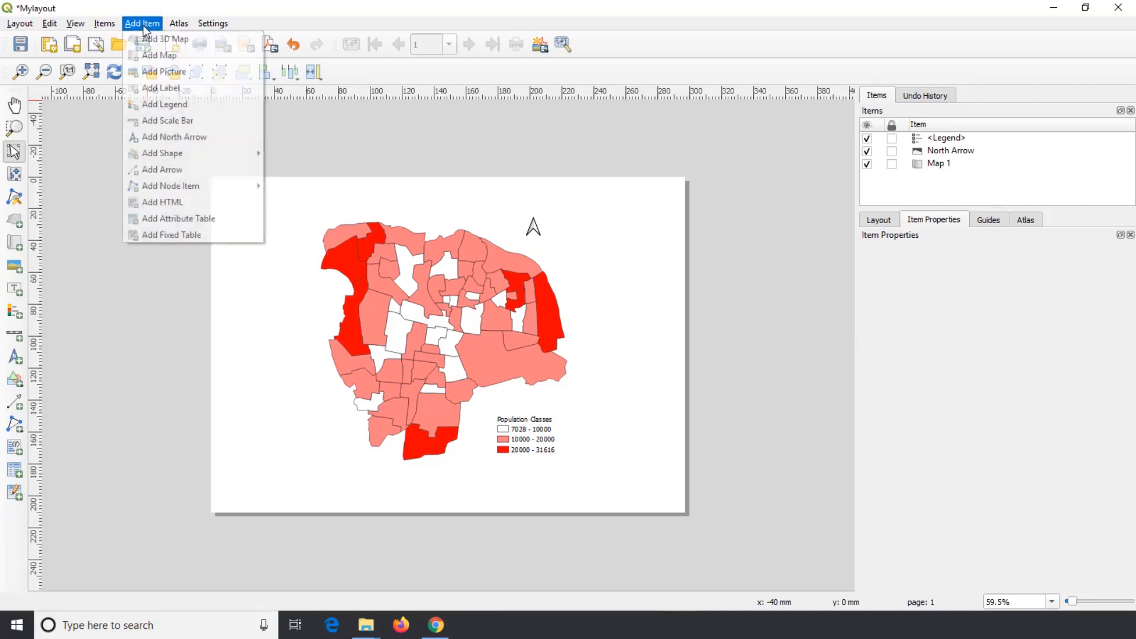
{"action": "left_click", "coordinate": [174, 122]}
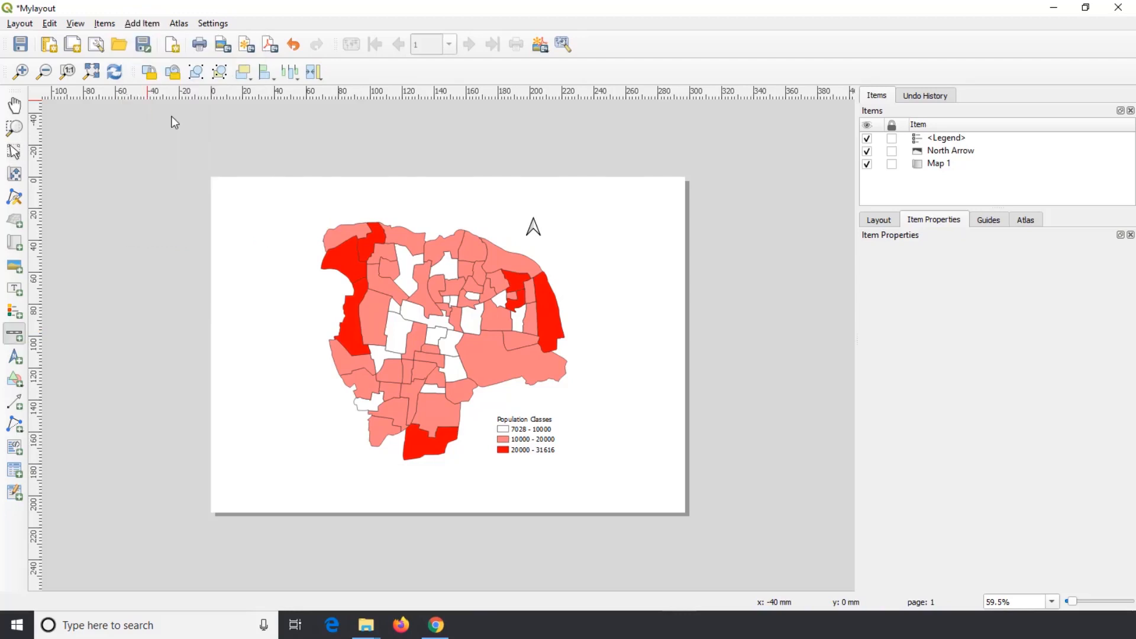
{"action": "left_click_drag", "start_coordinate": [315, 448], "coordinate": [377, 456]}
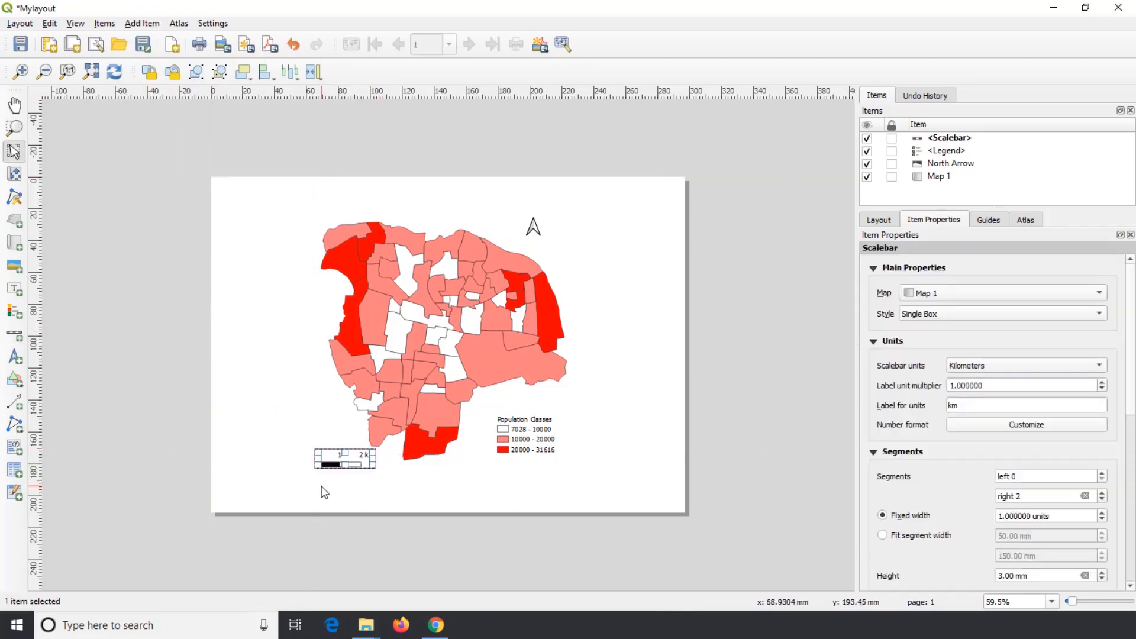
{"action": "left_click", "coordinate": [318, 488]}
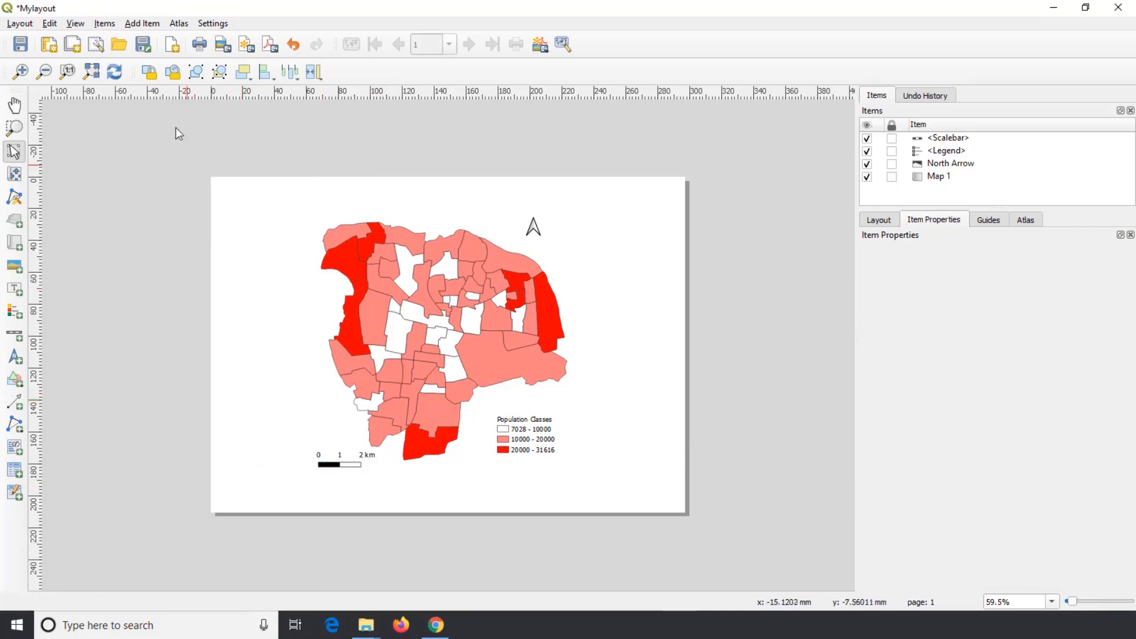
- Add a wide label above the map reading "Classification of Population Mysore Wards - 2011"
{"action": "left_click", "coordinate": [145, 24]}
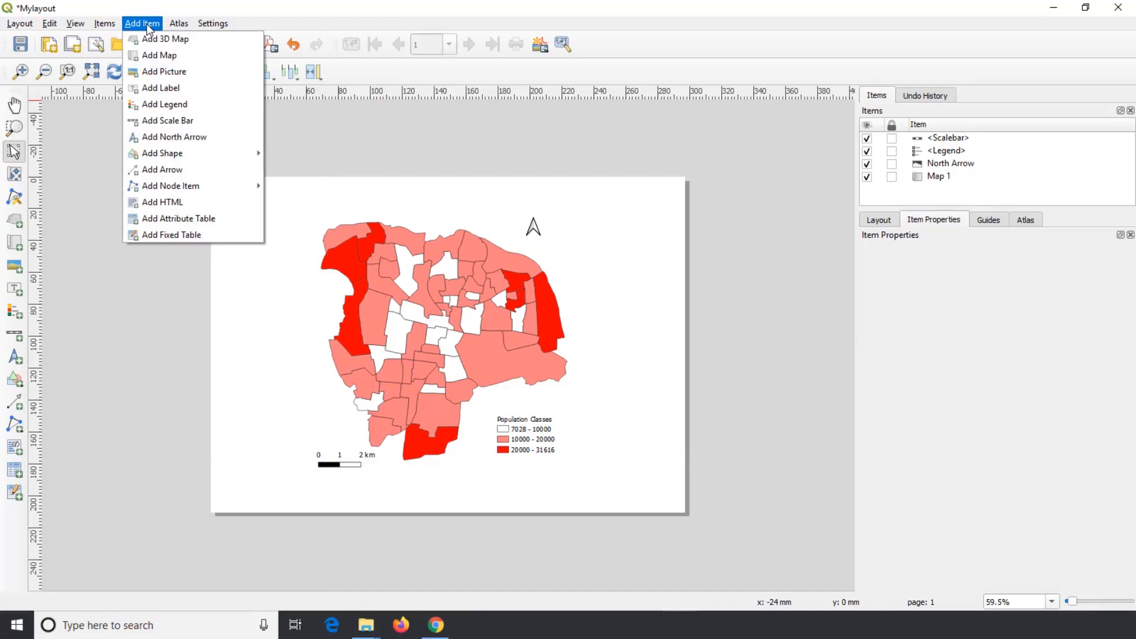
{"action": "left_click", "coordinate": [160, 88]}
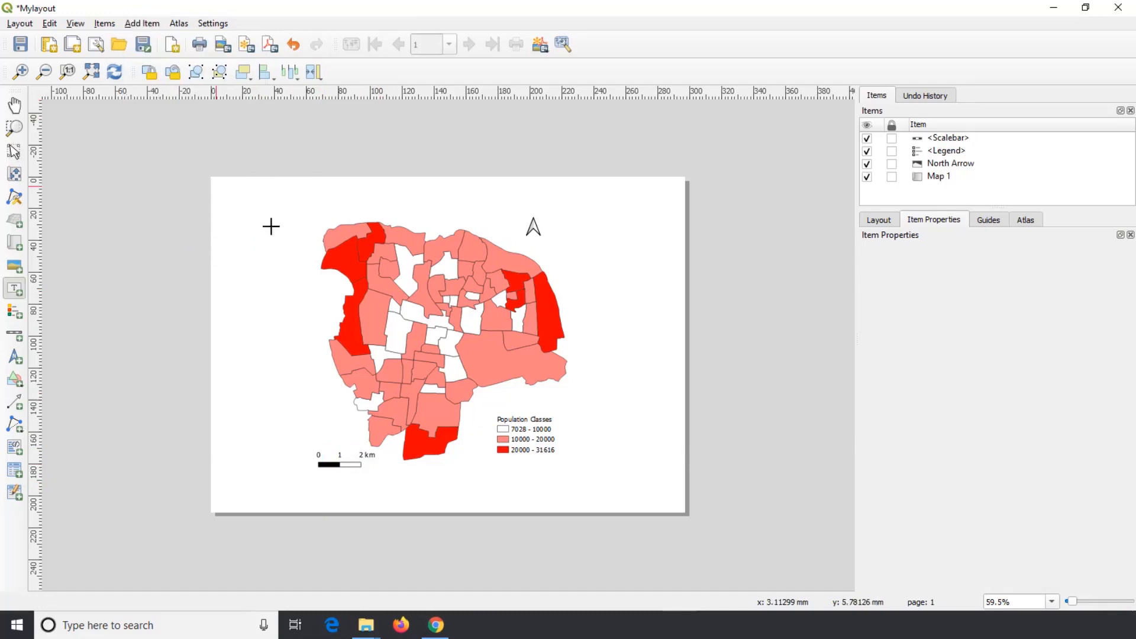
{"action": "left_click_drag", "start_coordinate": [319, 202], "coordinate": [514, 214]}
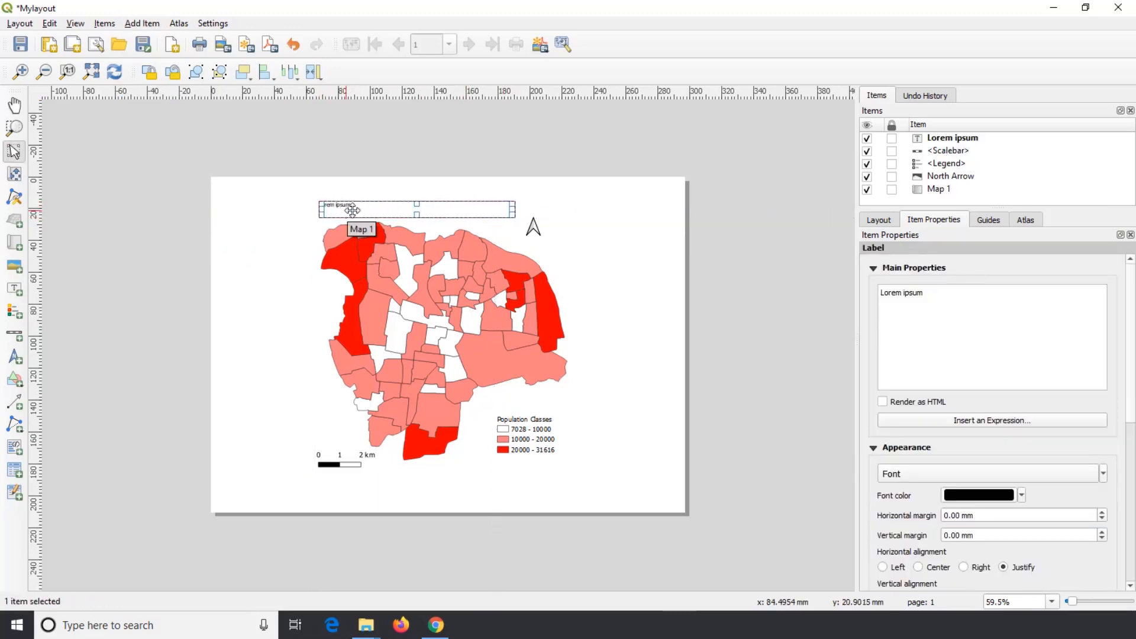
{"action": "left_click_drag", "start_coordinate": [943, 295], "coordinate": [882, 294]}
{"action": "type", "text": "Classification of Population"}
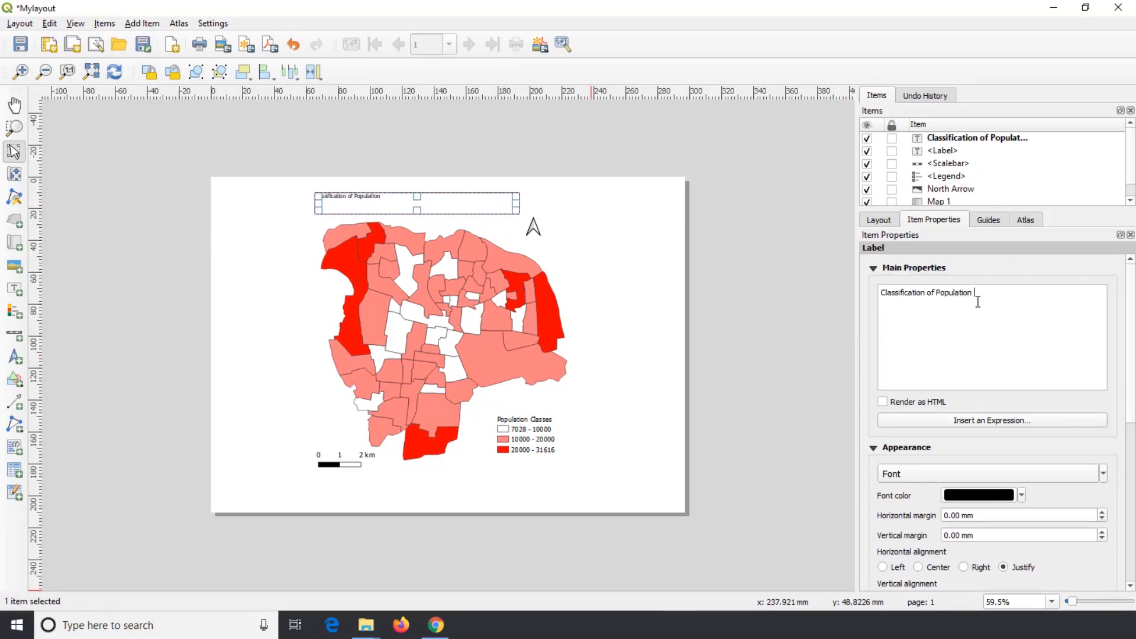
{"action": "type", "text": "Mysore Wards - 2011"}
{"action": "left_click", "coordinate": [621, 255]}
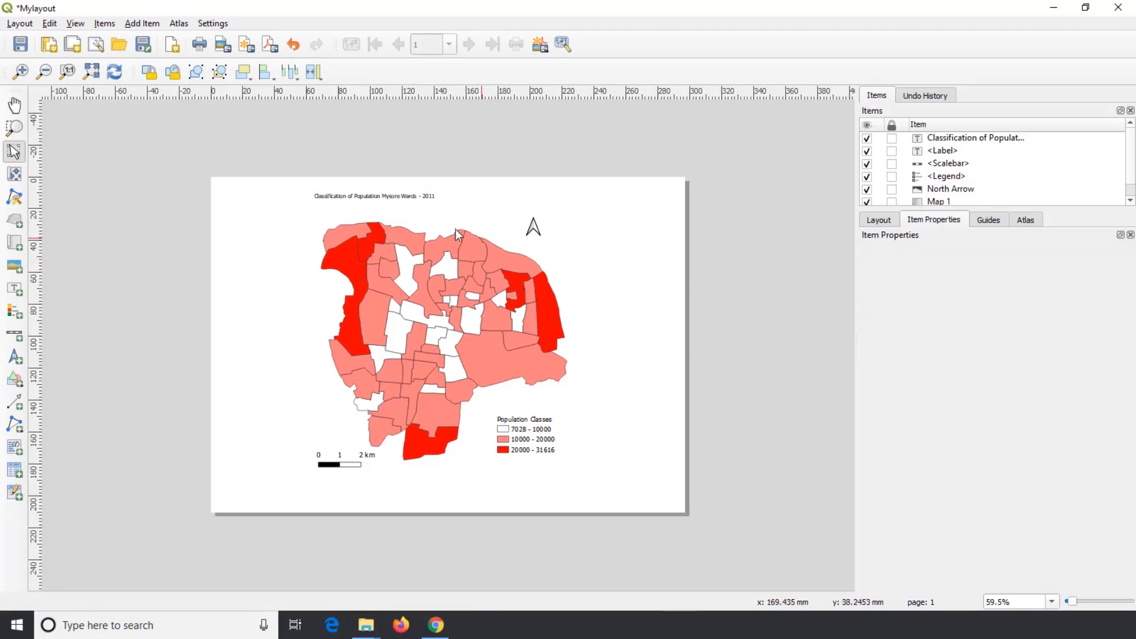
- Nudge the title label slightly up and toward the page centre, and format it in Times New Roman, Bold, size 16
{"action": "left_click", "coordinate": [427, 201]}
{"action": "left_click_drag", "start_coordinate": [370, 200], "coordinate": [378, 198]}
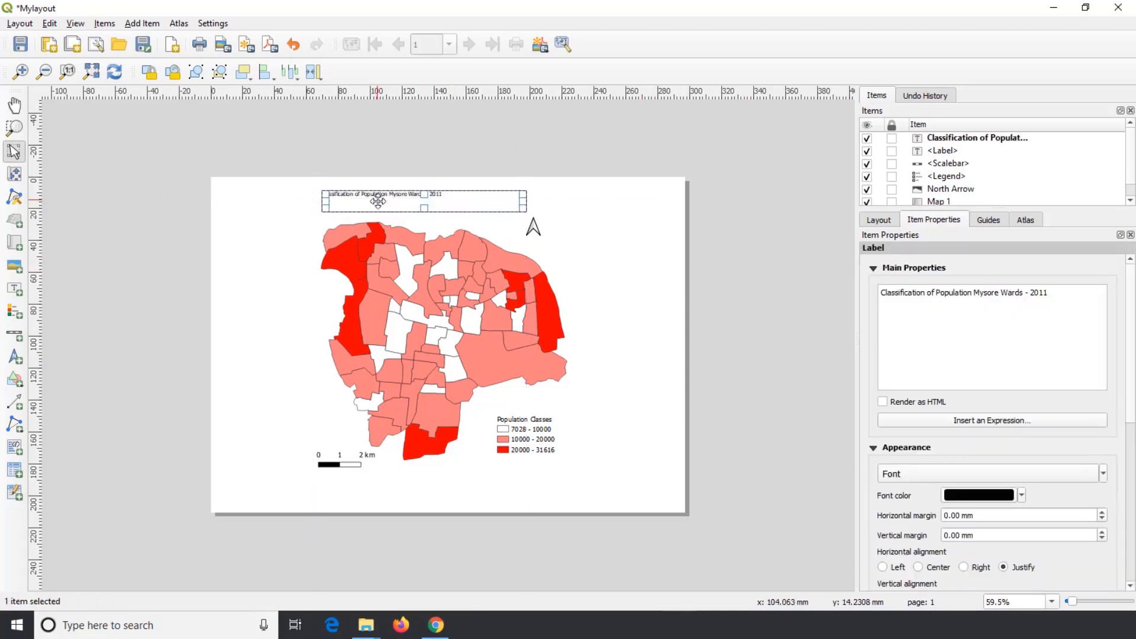
{"action": "left_click", "coordinate": [1040, 478]}
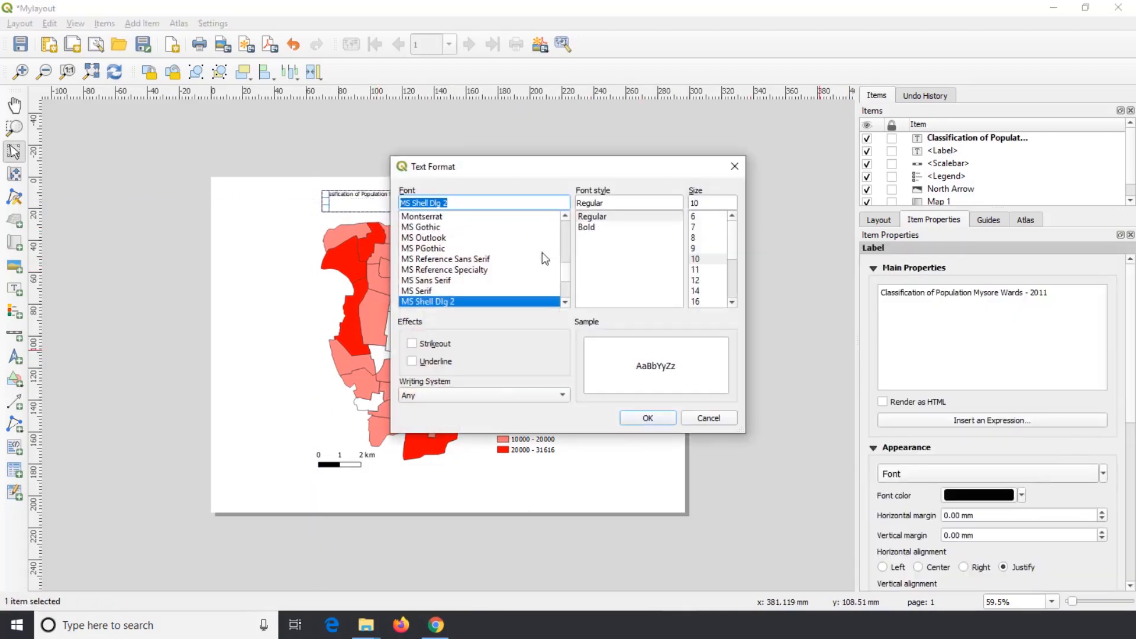
{"action": "type", "text": "ti"}
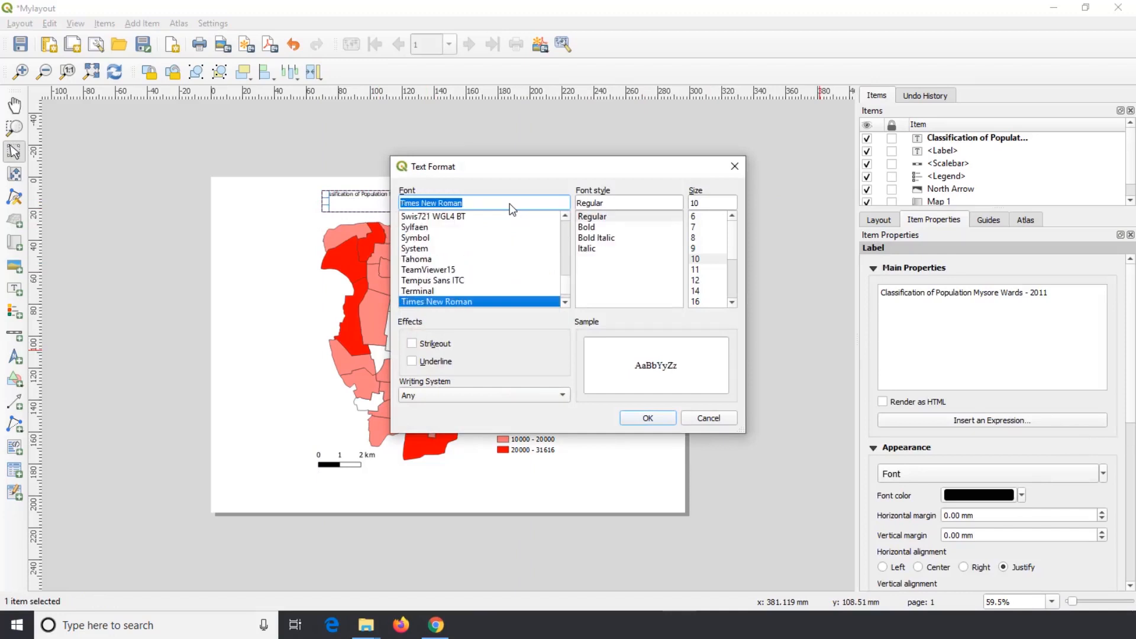
{"action": "key", "text": "Tab"}
{"action": "left_click", "coordinate": [606, 228]}
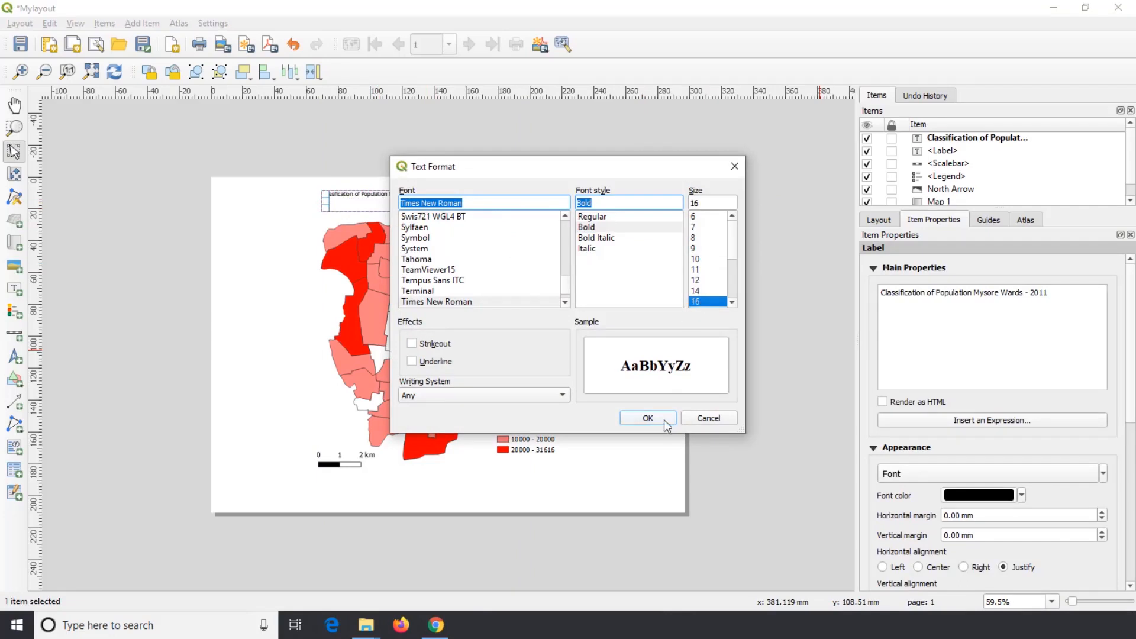
{"action": "left_click", "coordinate": [663, 420]}
{"action": "left_click_drag", "start_coordinate": [384, 197], "coordinate": [382, 196]}
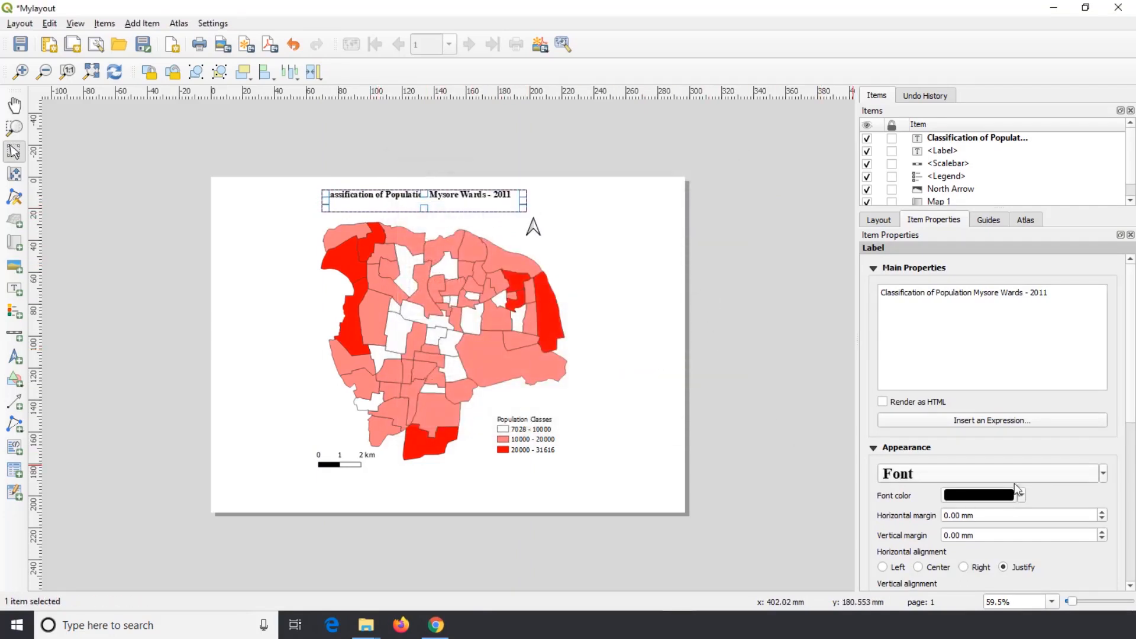
- Set the title label's font colour to a very dark green with hue 120°, saturation 100% and value 10%
{"action": "left_click", "coordinate": [1007, 497]}
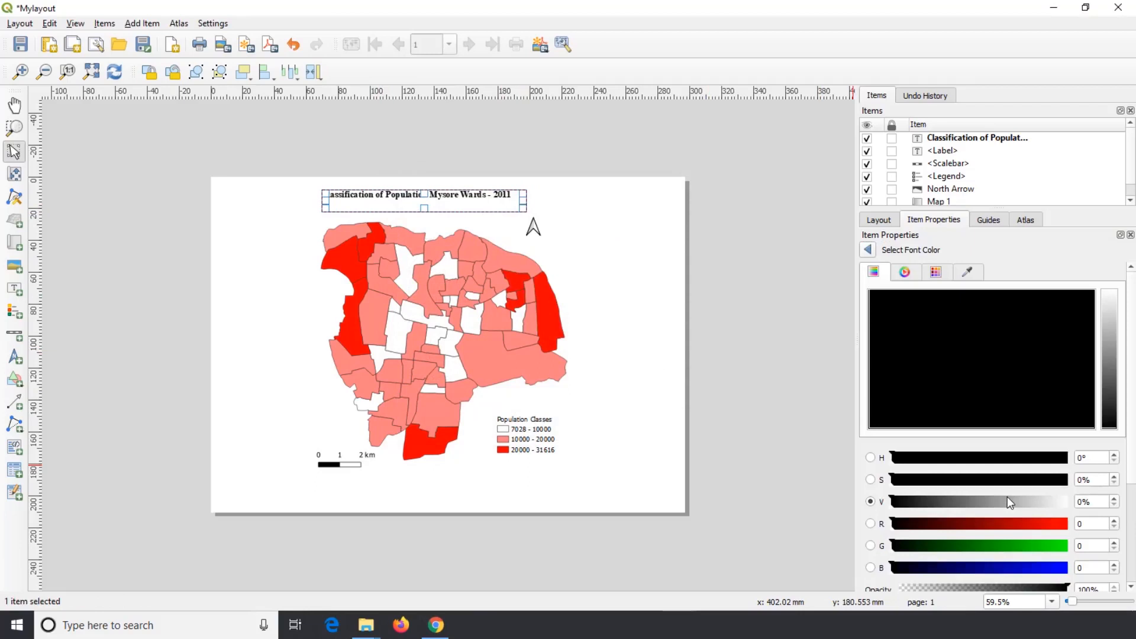
{"action": "left_click", "coordinate": [1034, 549]}
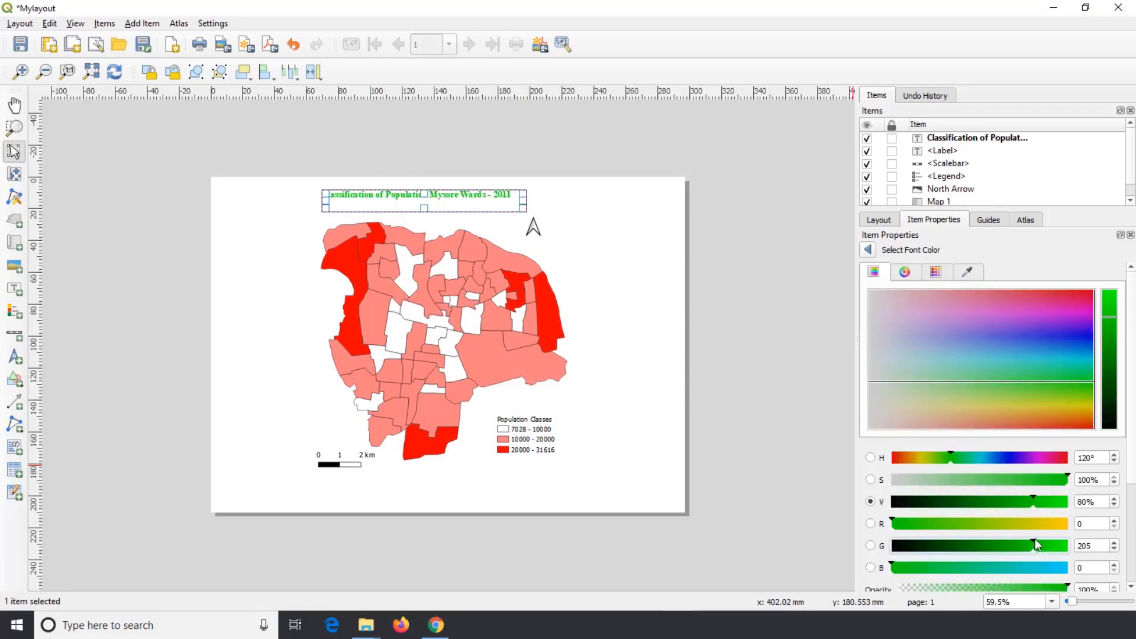
{"action": "left_click", "coordinate": [910, 503]}
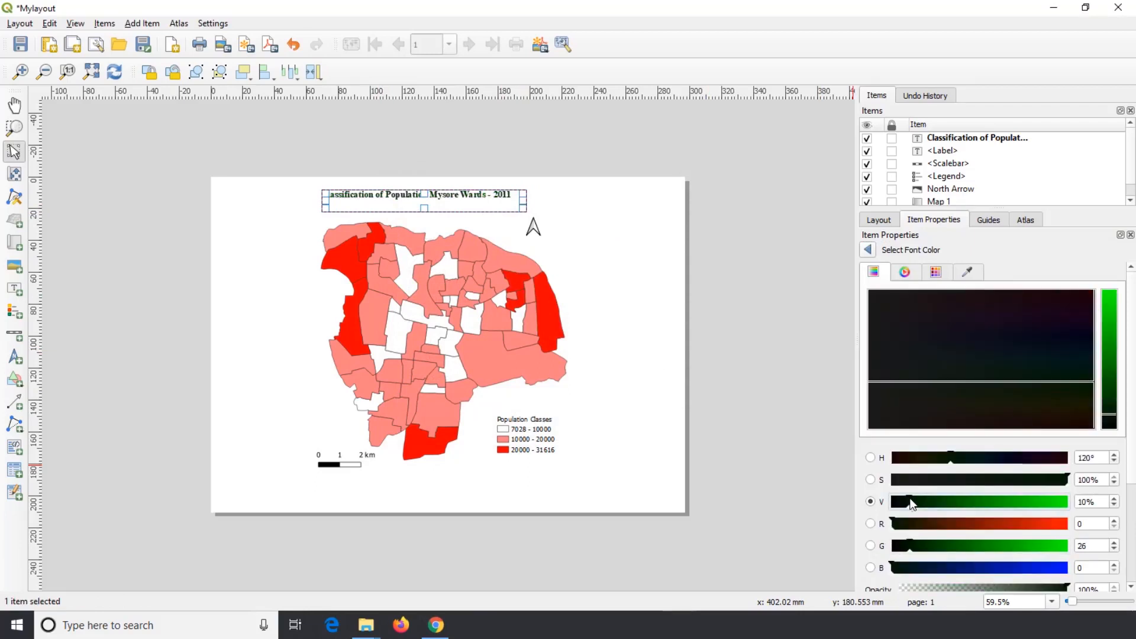
{"action": "left_click", "coordinate": [847, 454]}
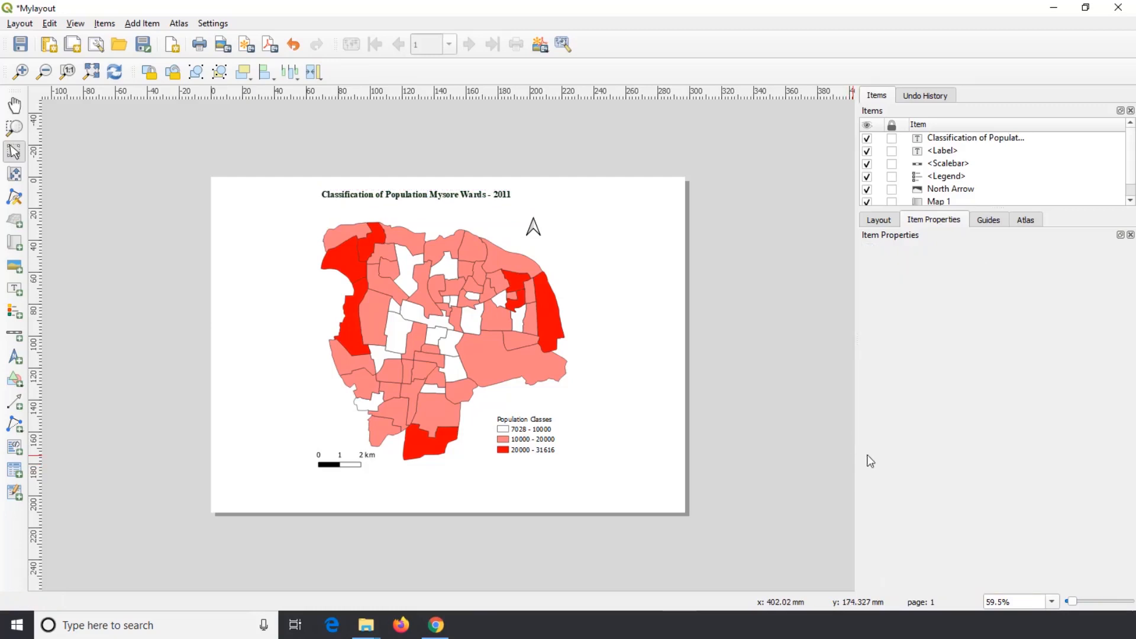
- Move the title label slightly down toward the map, keeping its current alignment
{"action": "left_click", "coordinate": [352, 196]}
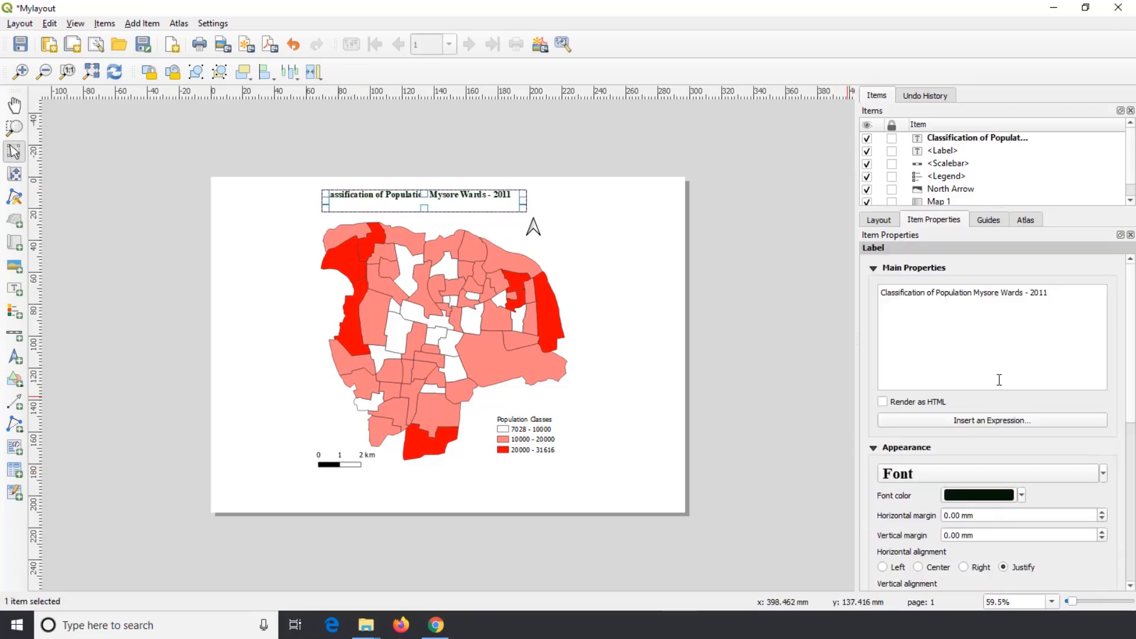
{"action": "left_click_drag", "start_coordinate": [1133, 421], "coordinate": [1134, 458]}
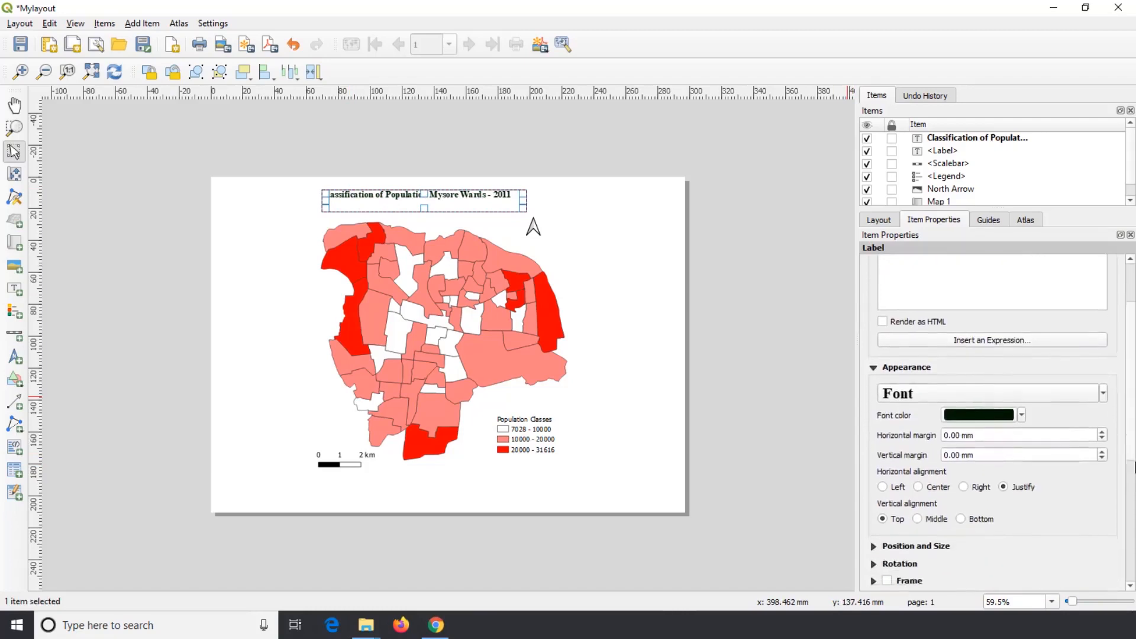
{"action": "scroll", "coordinate": [977, 411], "scroll_direction": "down", "scroll_amount": 5}
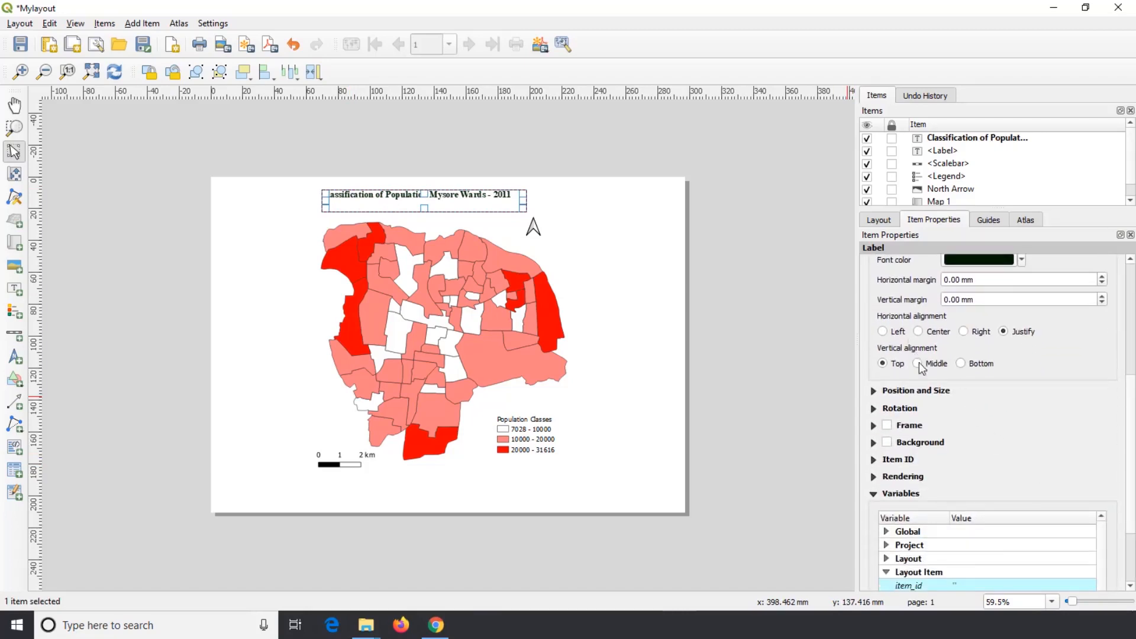
{"action": "left_click_drag", "start_coordinate": [365, 199], "coordinate": [365, 206]}
{"action": "left_click", "coordinate": [620, 275]}
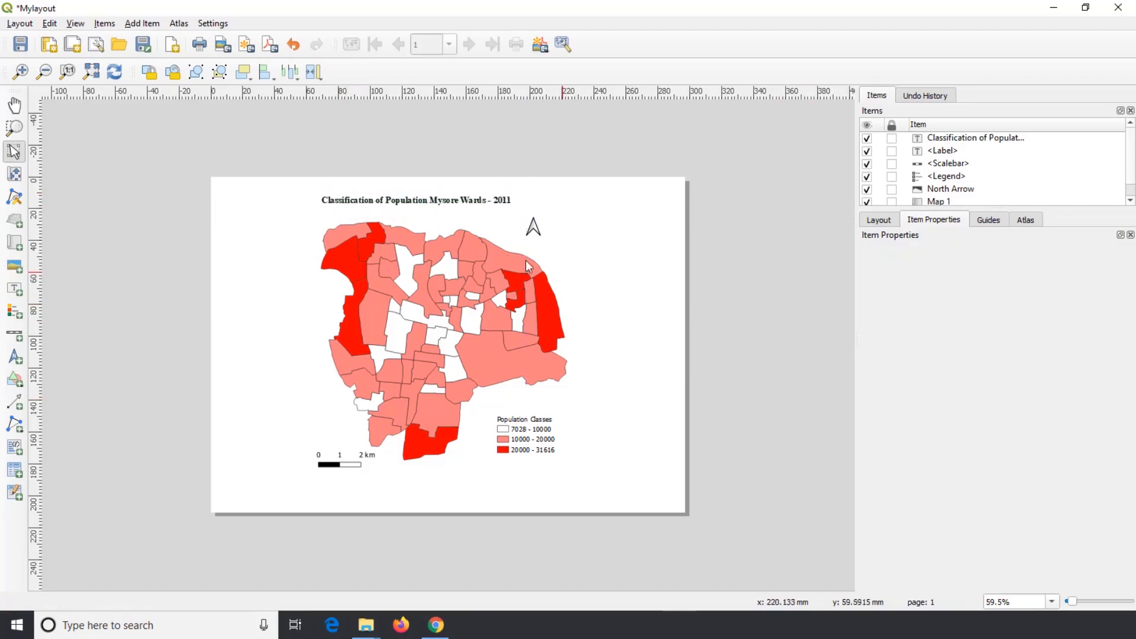
- Add a grid to the map item and open that grid's properties for editing
{"action": "left_click", "coordinate": [448, 223]}
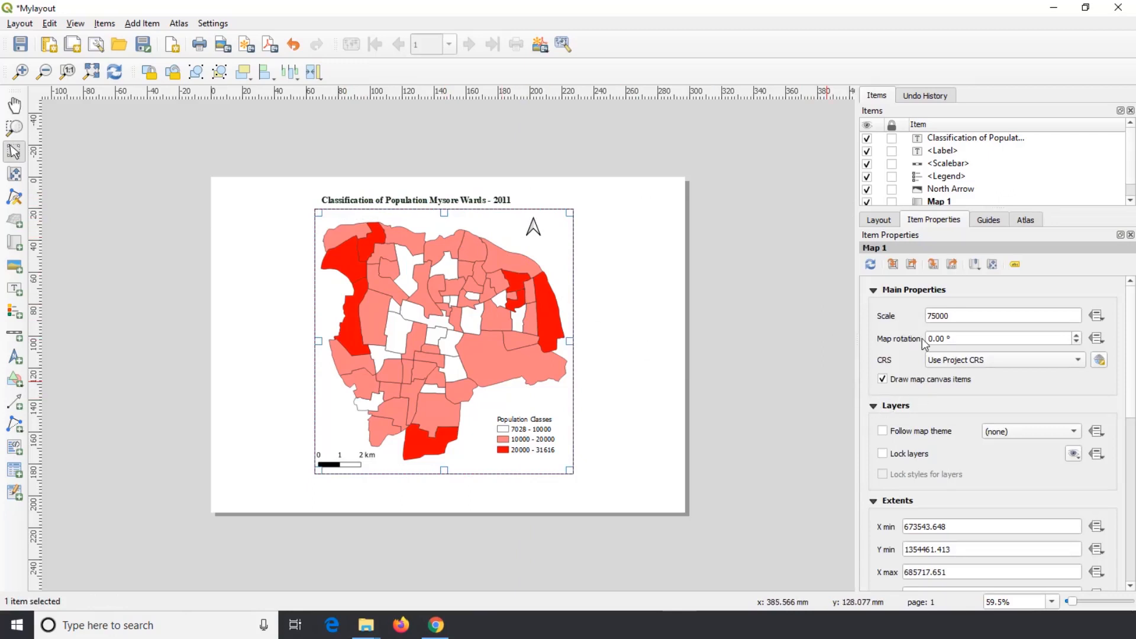
{"action": "scroll", "coordinate": [936, 404], "scroll_direction": "down", "scroll_amount": 10}
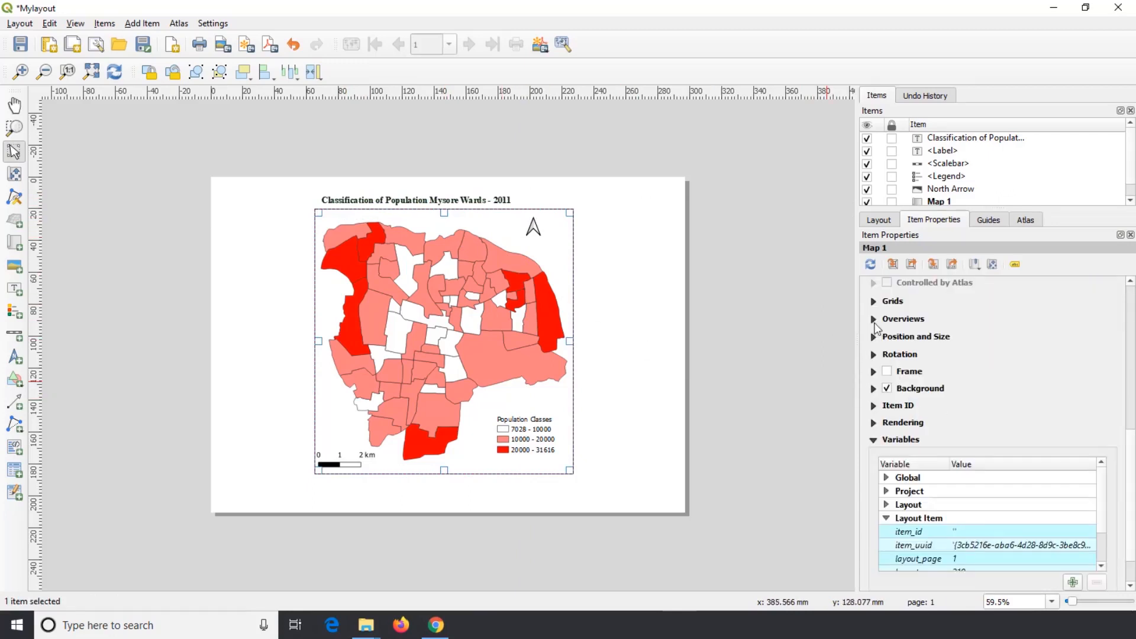
{"action": "left_click", "coordinate": [875, 303]}
{"action": "left_click", "coordinate": [900, 327]}
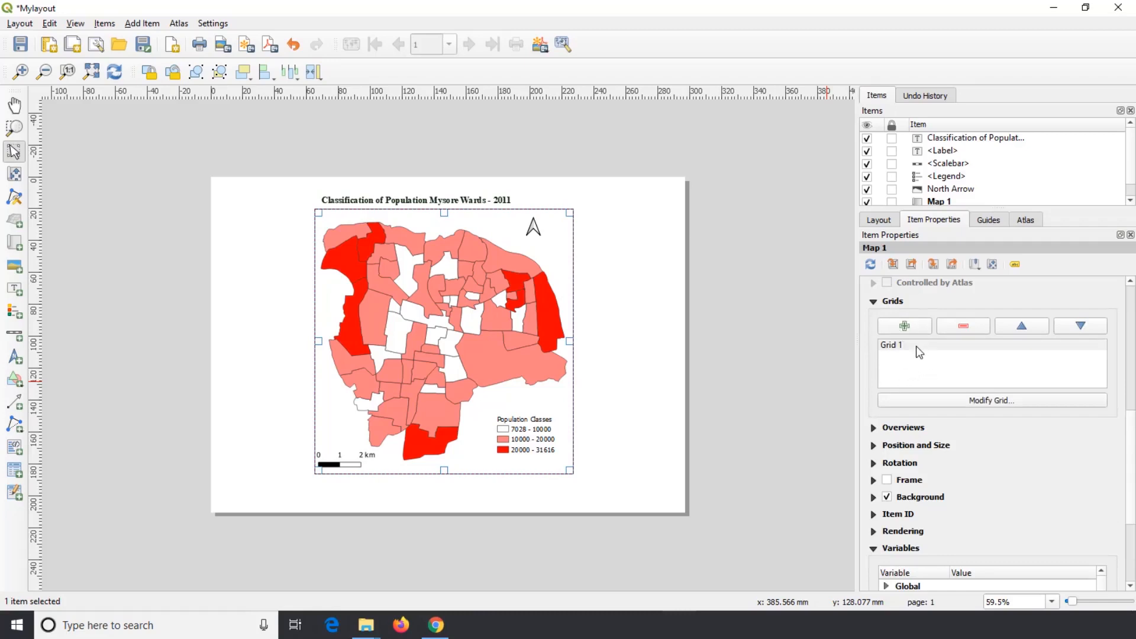
{"action": "left_click", "coordinate": [916, 346]}
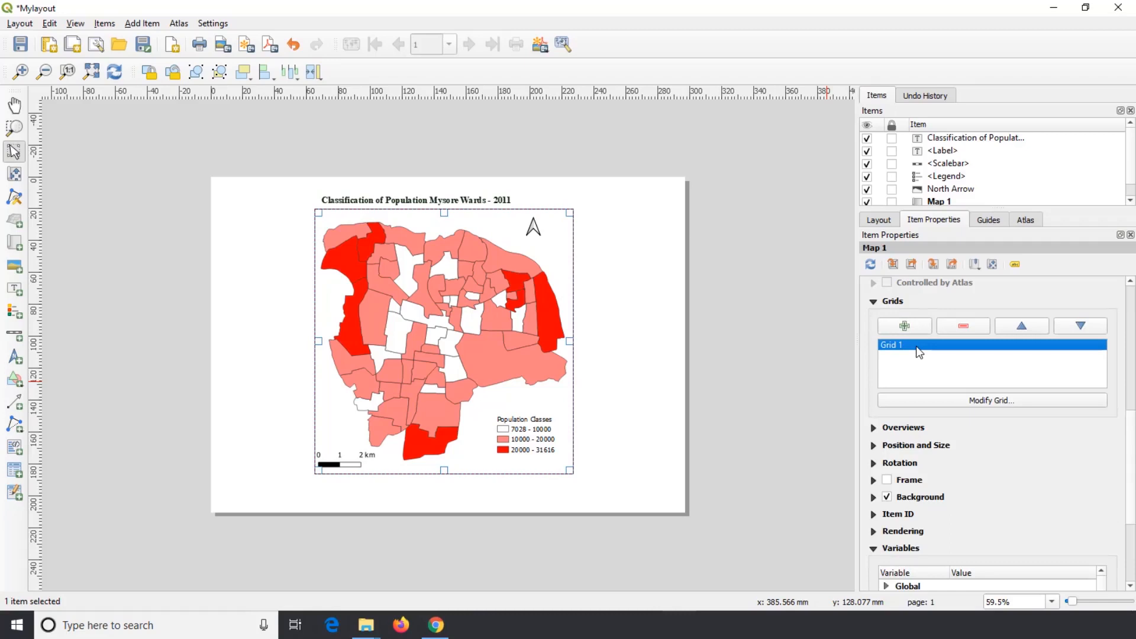
{"action": "left_click", "coordinate": [979, 407]}
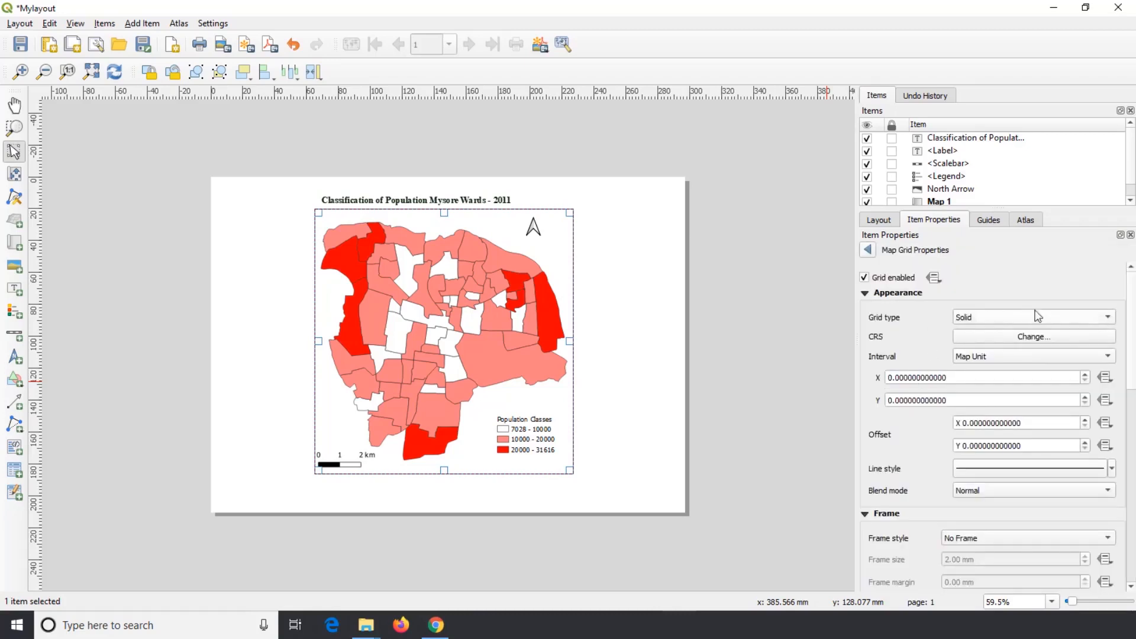
- Keep the grid type Solid and set the grid's coordinate reference system to WGS 84 (EPSG:4326)
{"action": "left_click", "coordinate": [1109, 321]}
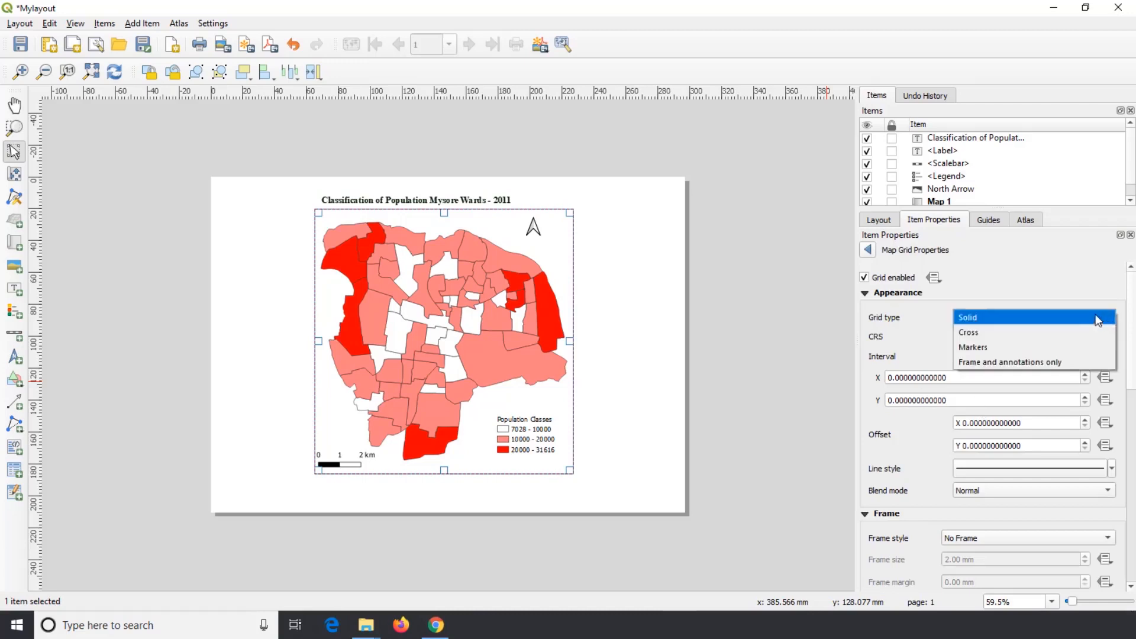
{"action": "left_click", "coordinate": [1075, 320]}
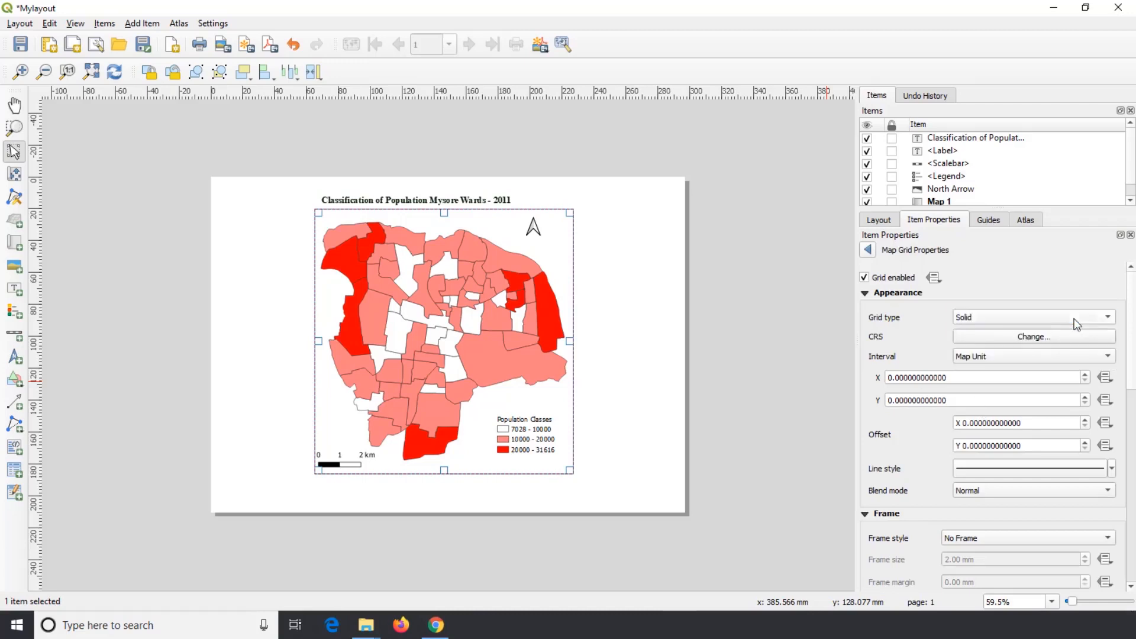
{"action": "left_click", "coordinate": [1019, 340]}
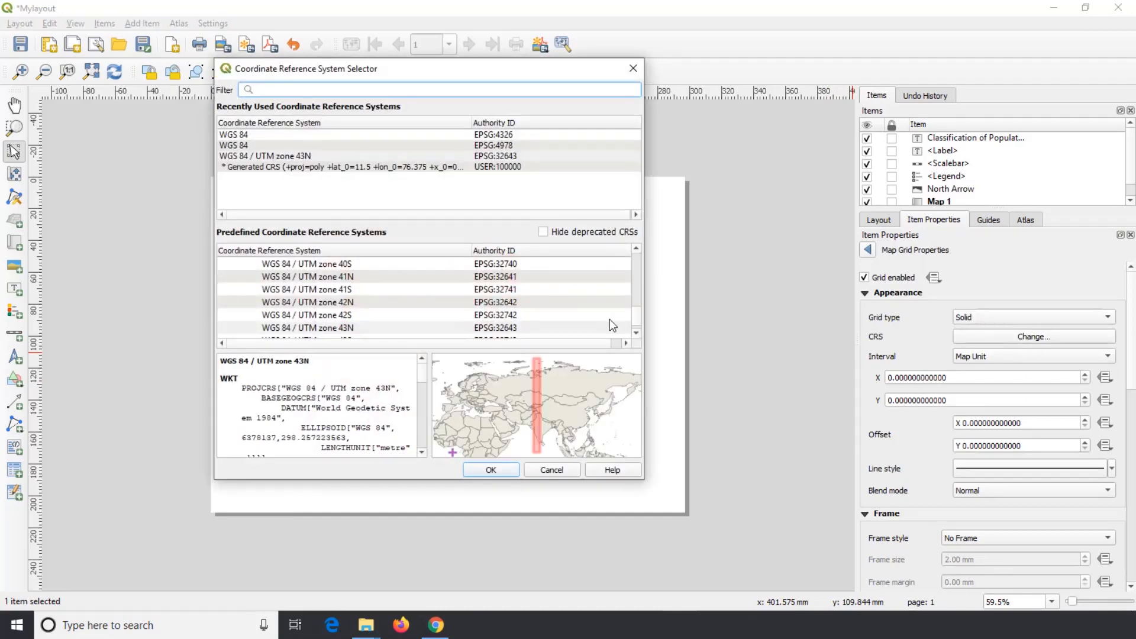
{"action": "left_click_drag", "start_coordinate": [342, 74], "coordinate": [653, 113]}
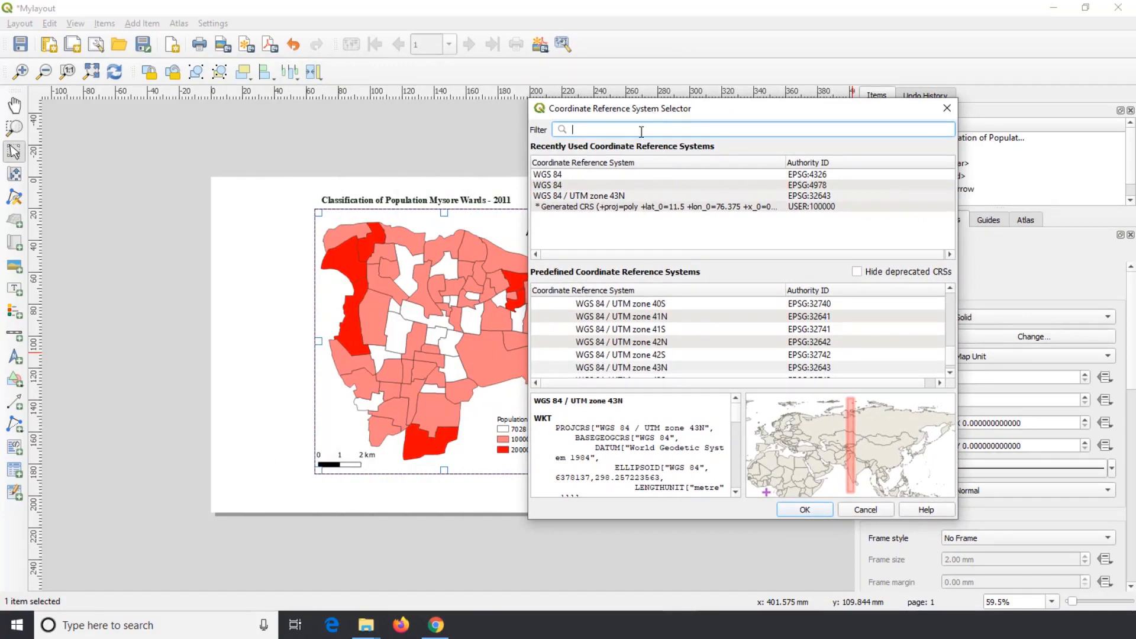
{"action": "left_click", "coordinate": [574, 177]}
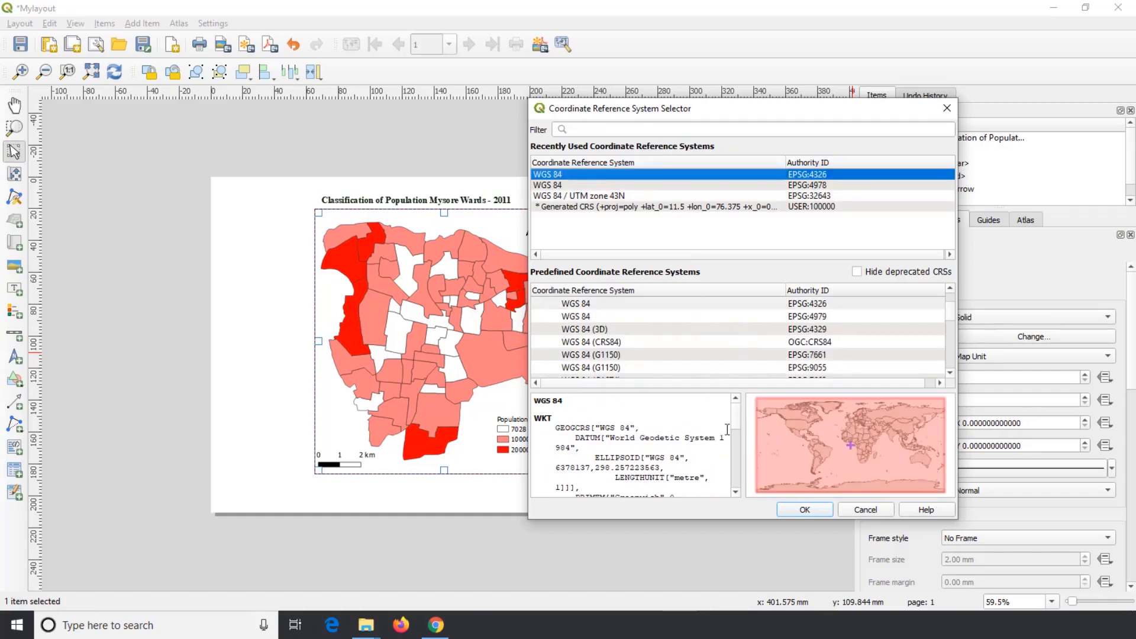
{"action": "left_click", "coordinate": [814, 506]}
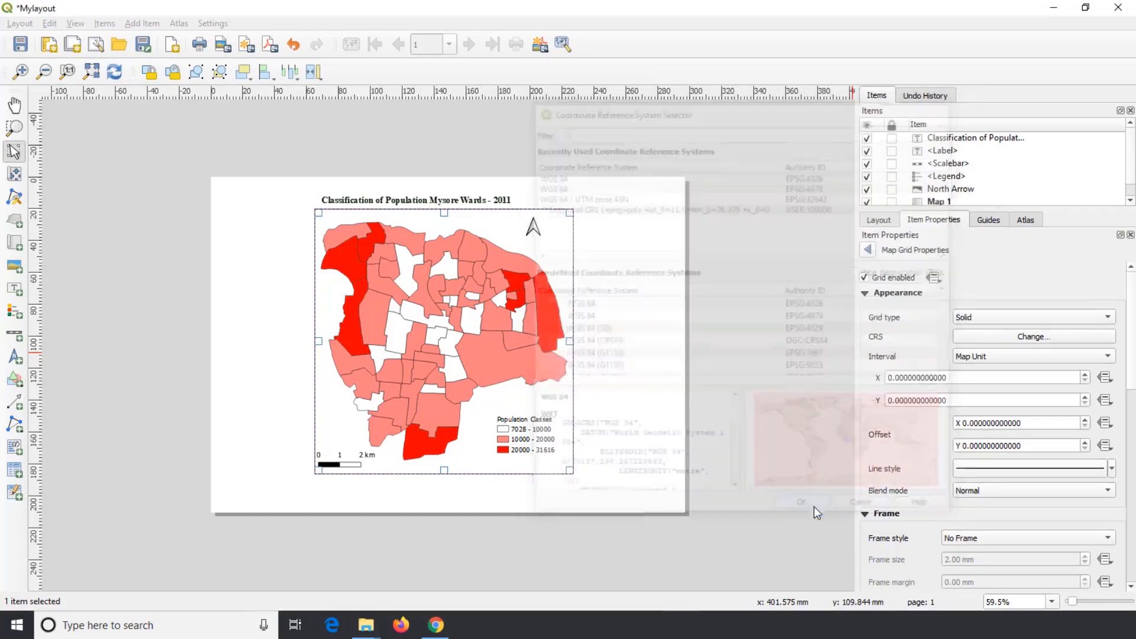
- Set the grid's X and Y intervals to 0.03 map units each
{"action": "left_click", "coordinate": [1056, 376]}
{"action": "left_click_drag", "start_coordinate": [974, 378], "coordinate": [825, 371]}
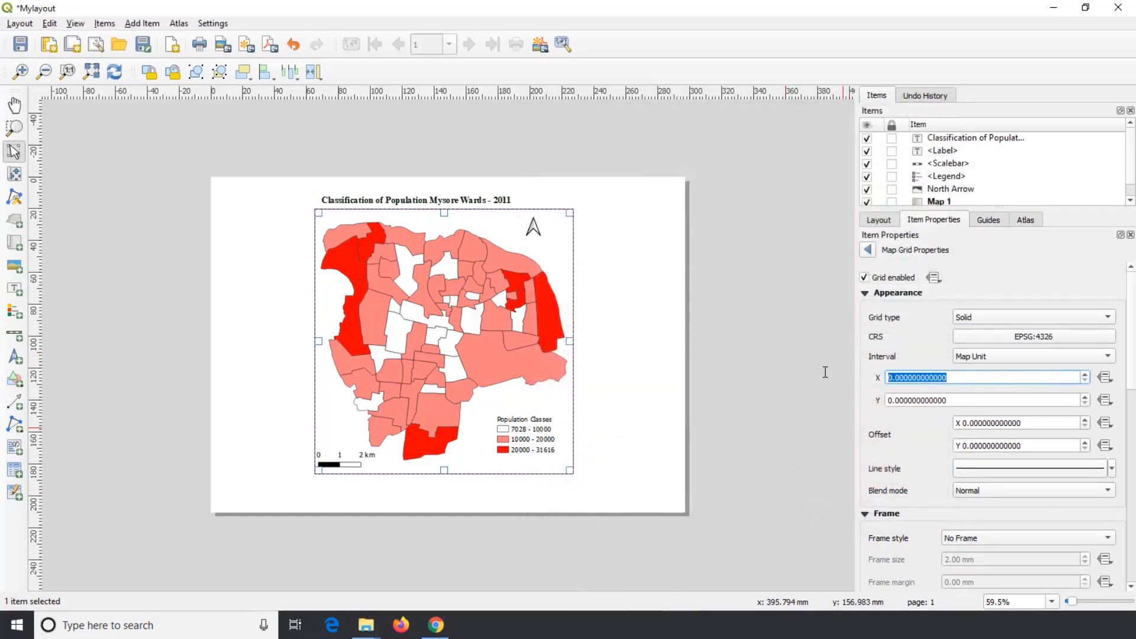
{"action": "type", "text": "0.03"}
{"action": "left_click_drag", "start_coordinate": [952, 400], "coordinate": [799, 399]}
{"action": "type", "text": "0.03"}
{"action": "left_click", "coordinate": [788, 407]}
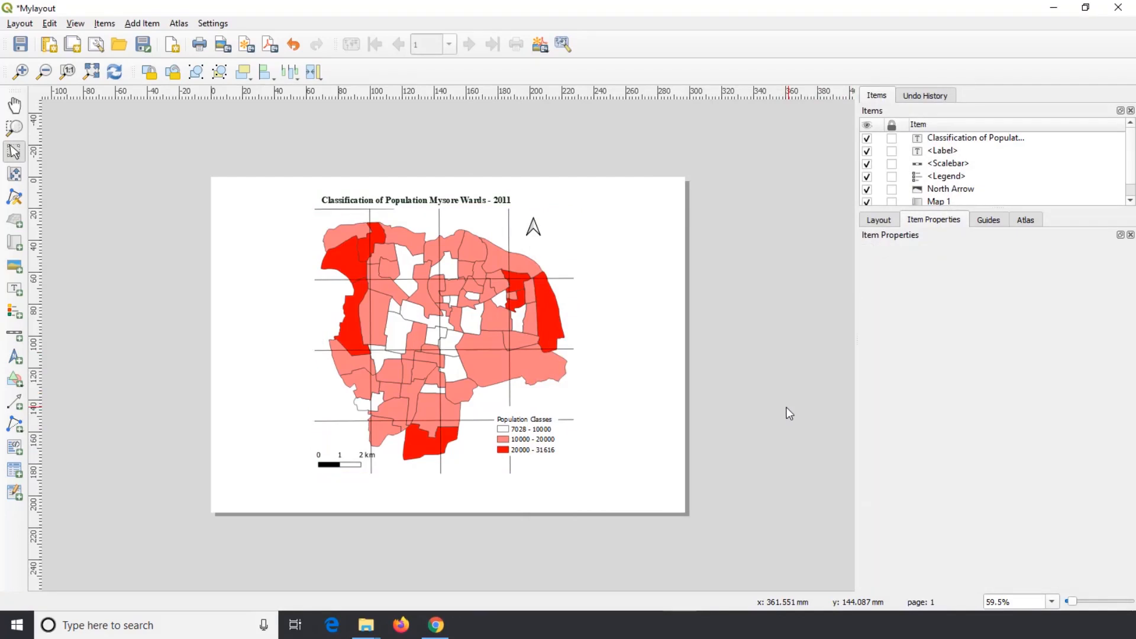
- Enable drawn coordinates on the map grid and set their format to Degree, Minute, Second
{"action": "left_click", "coordinate": [567, 261]}
{"action": "left_click", "coordinate": [588, 287]}
{"action": "left_click", "coordinate": [570, 260]}
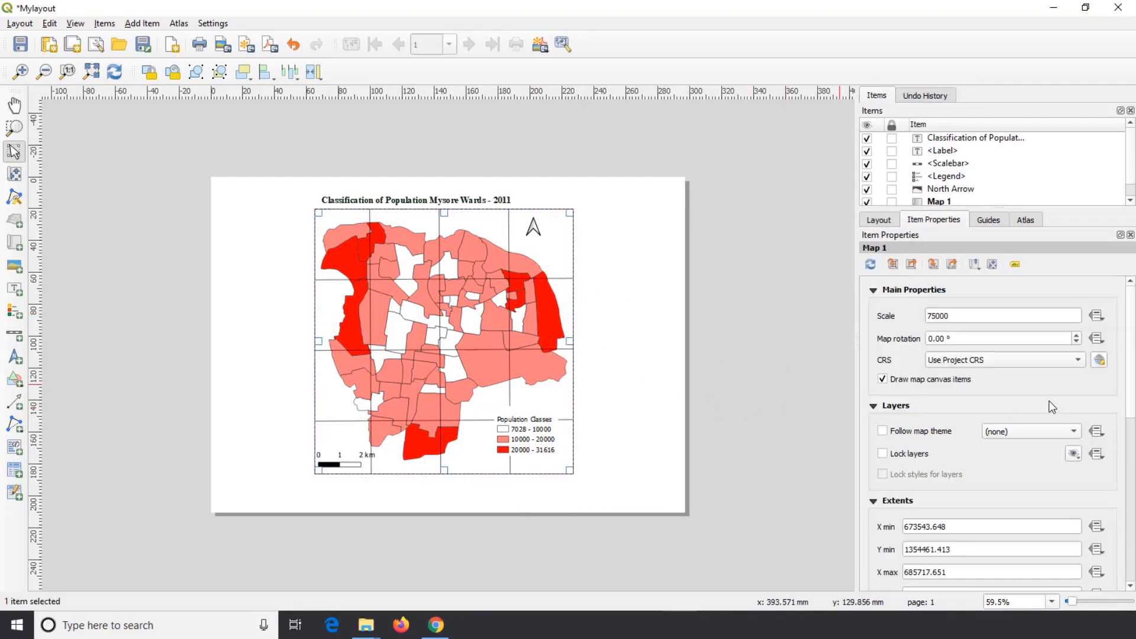
{"action": "left_click_drag", "start_coordinate": [1131, 309], "coordinate": [1134, 471]}
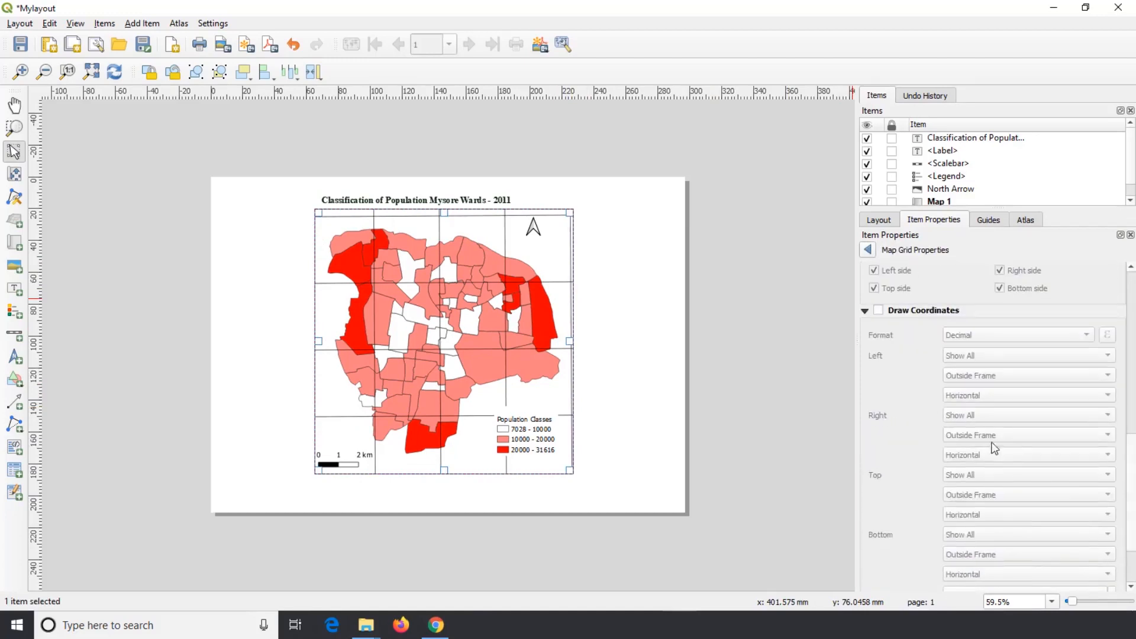
{"action": "left_click", "coordinate": [878, 311]}
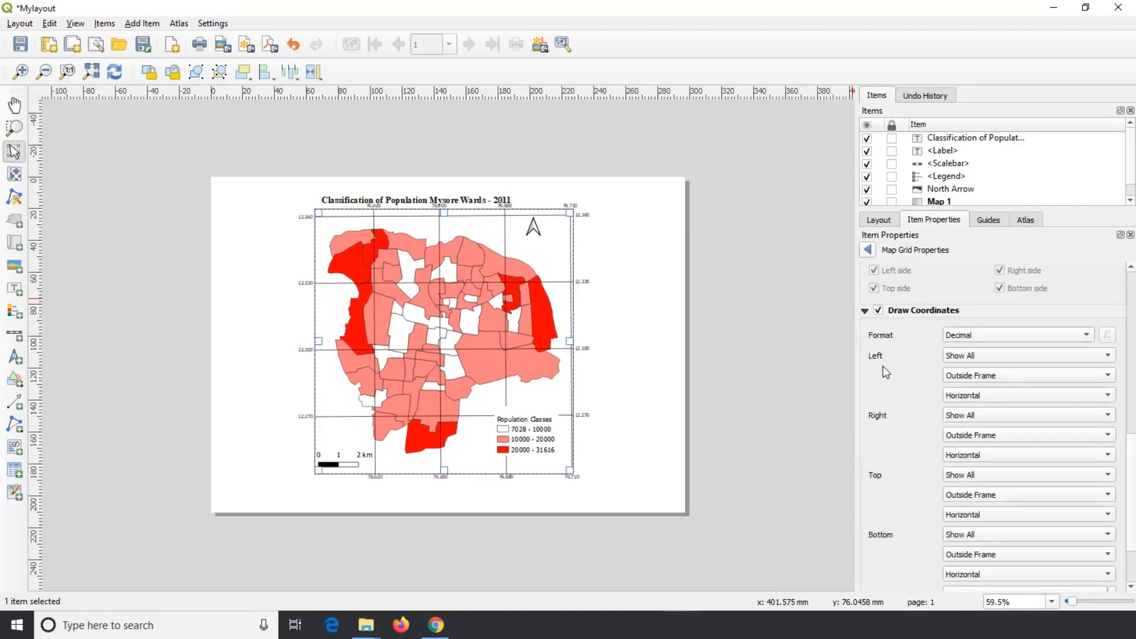
{"action": "left_click", "coordinate": [1089, 336]}
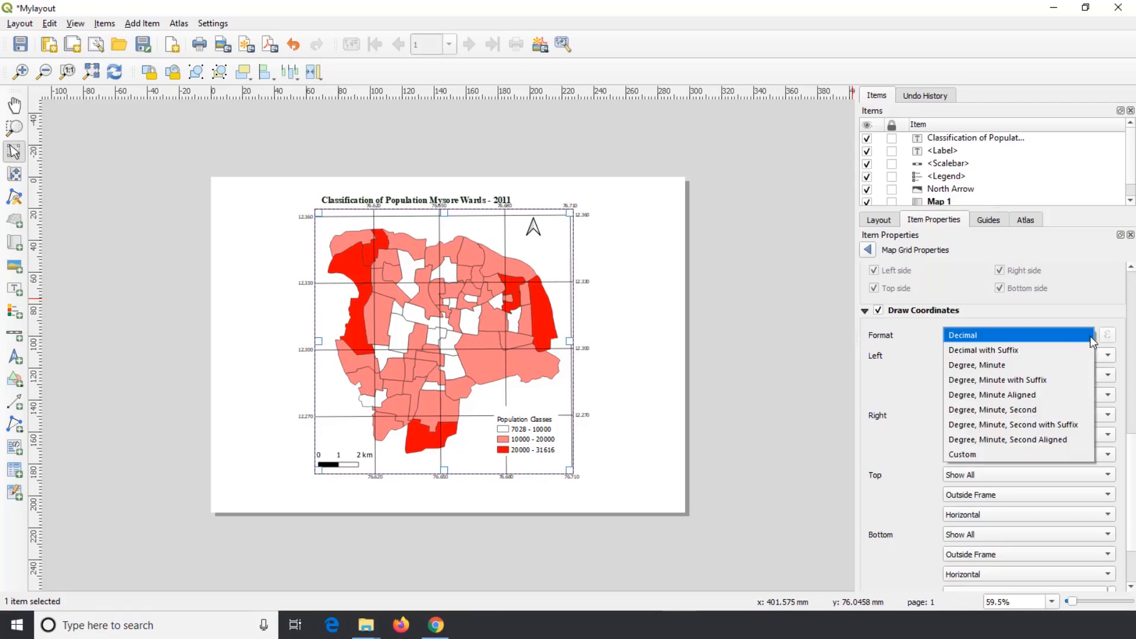
{"action": "left_click", "coordinate": [1022, 414]}
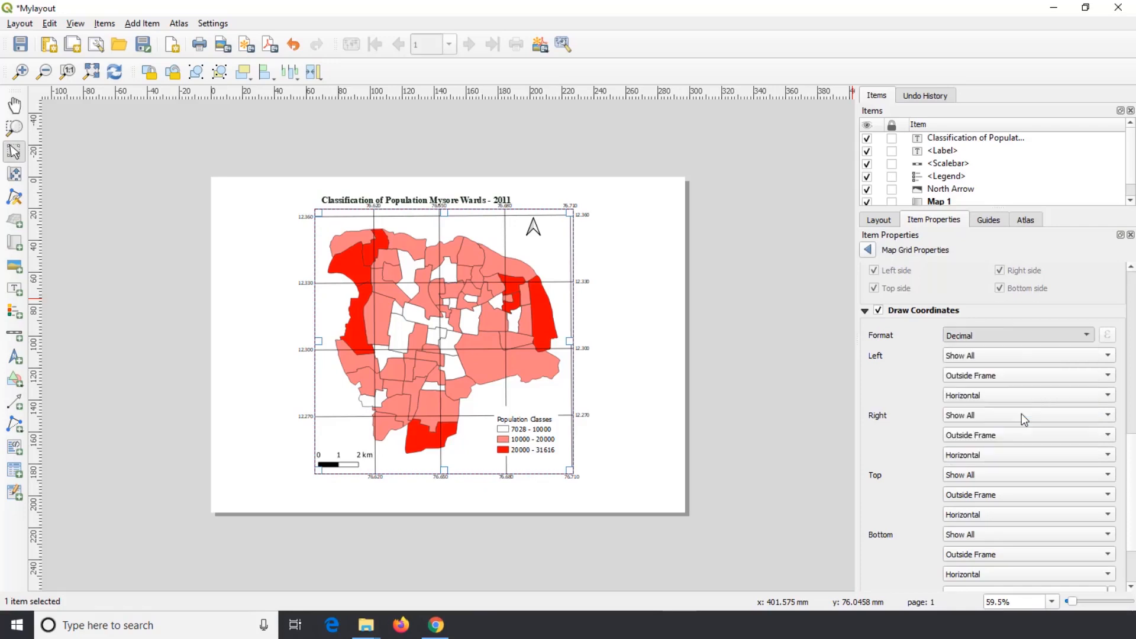
- Move the title label up to the page's upper edge and slightly right, clear of the grid coordinates
{"action": "left_click", "coordinate": [394, 203]}
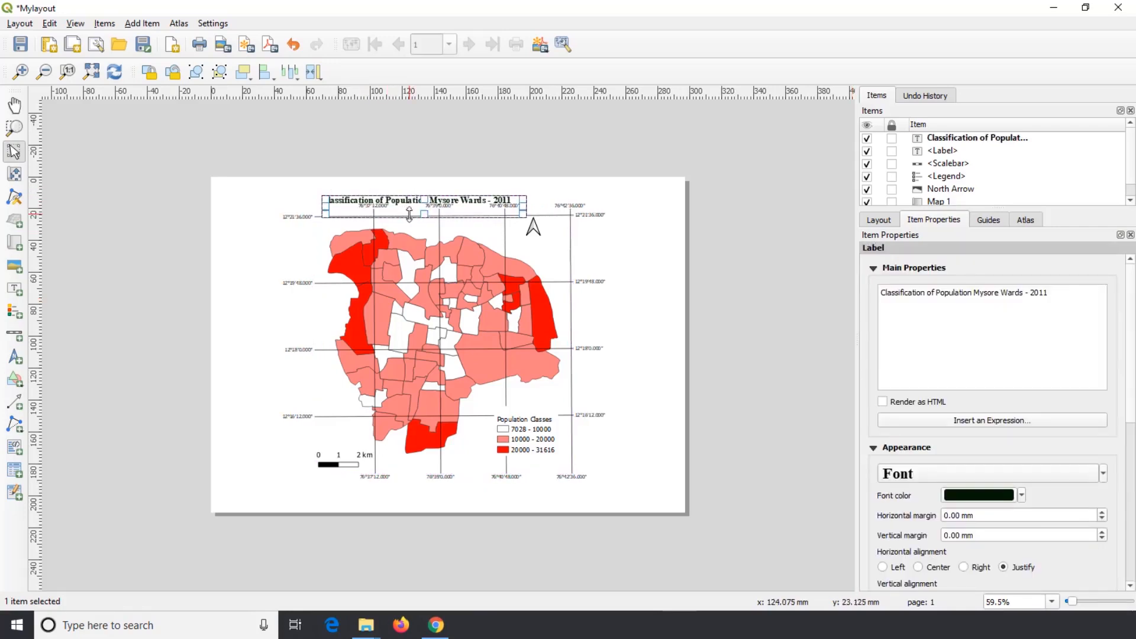
{"action": "left_click_drag", "start_coordinate": [409, 214], "coordinate": [432, 195]}
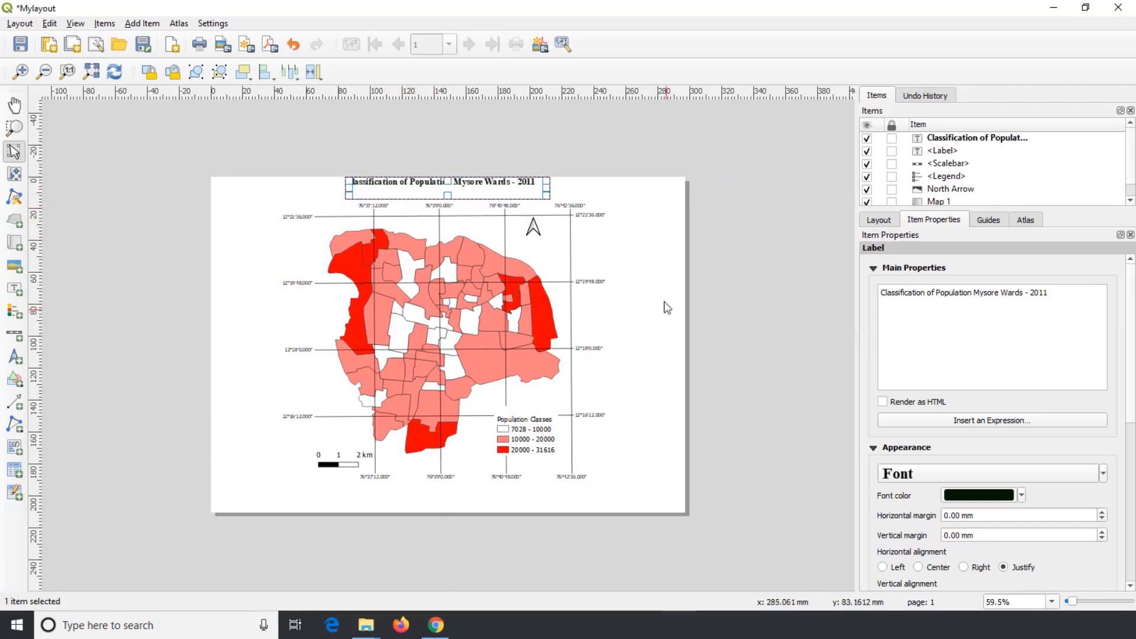
{"action": "left_click", "coordinate": [625, 237]}
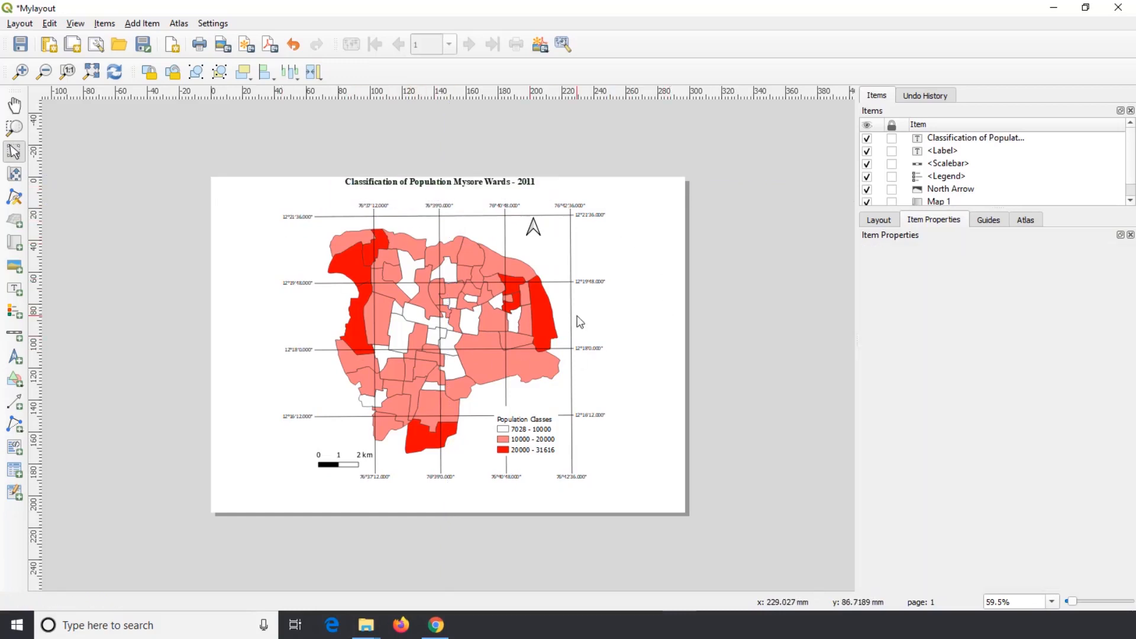
- Set the orientation of the grid's left and right coordinates to Vertical Ascending
{"action": "left_click", "coordinate": [570, 290]}
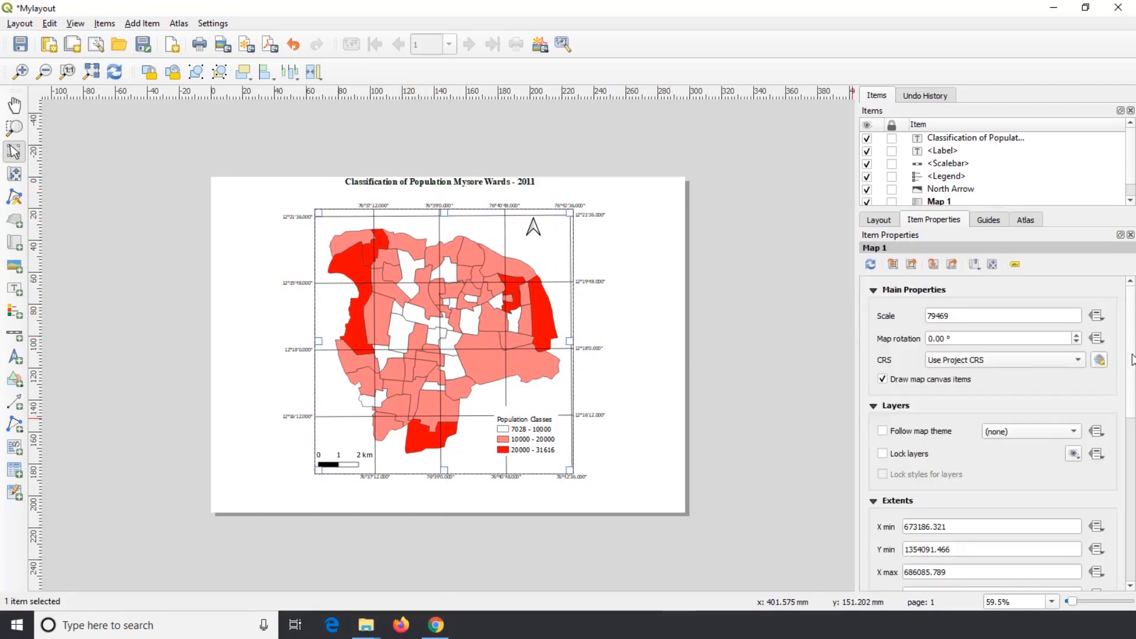
{"action": "scroll", "coordinate": [1112, 364], "scroll_direction": "down", "scroll_amount": 10}
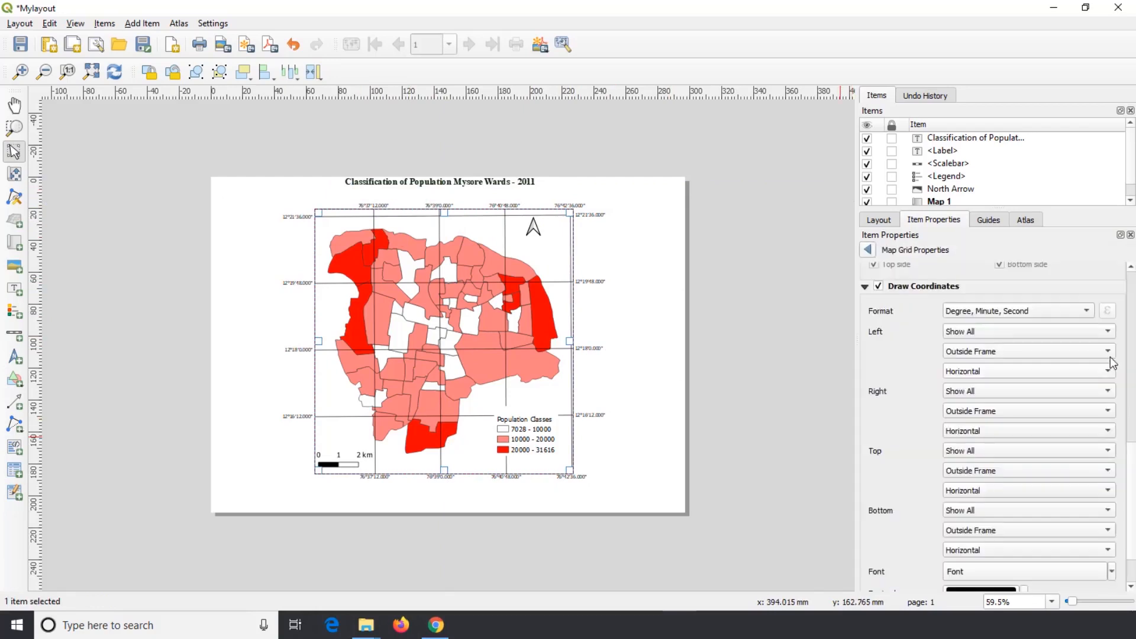
{"action": "left_click", "coordinate": [1109, 353]}
{"action": "left_click", "coordinate": [1063, 373]}
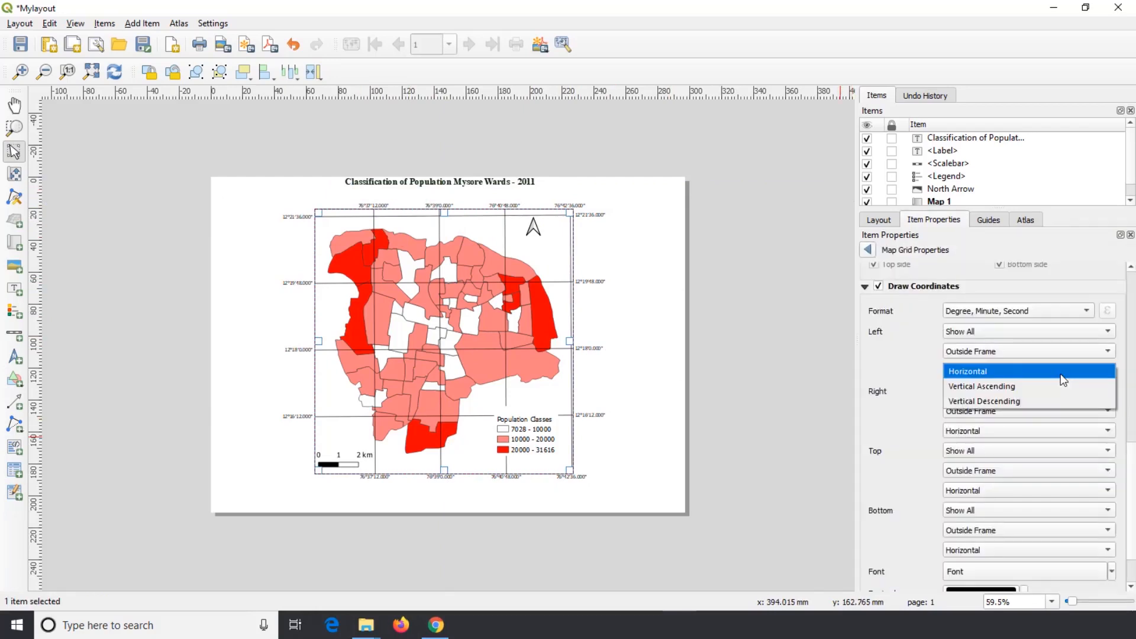
{"action": "left_click", "coordinate": [1048, 386]}
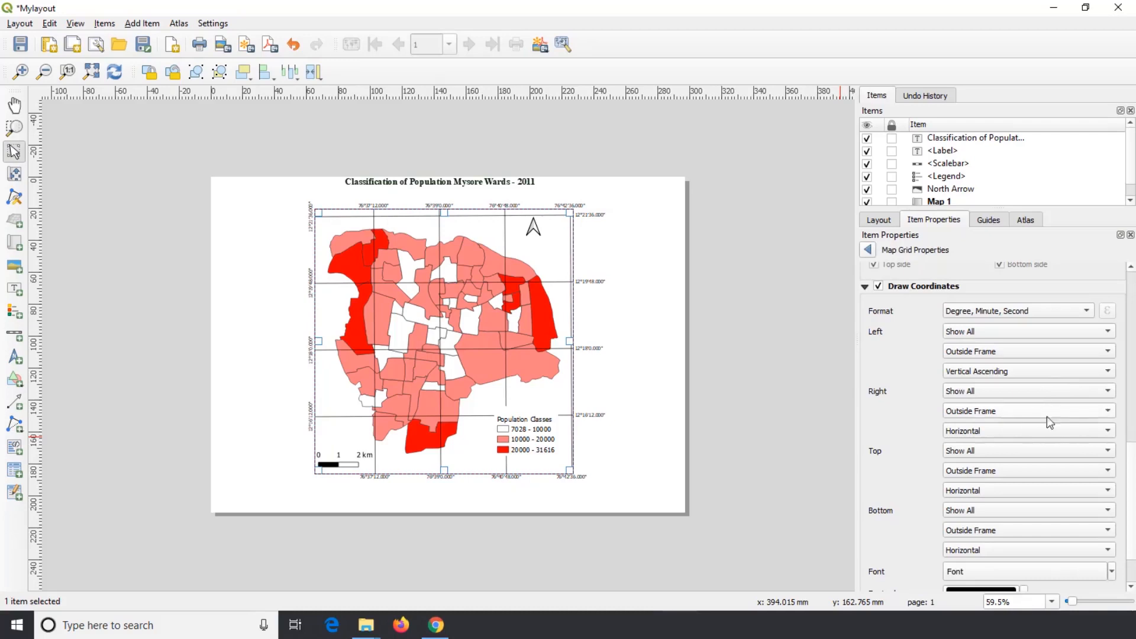
{"action": "left_click", "coordinate": [1056, 430]}
{"action": "left_click", "coordinate": [1030, 447]}
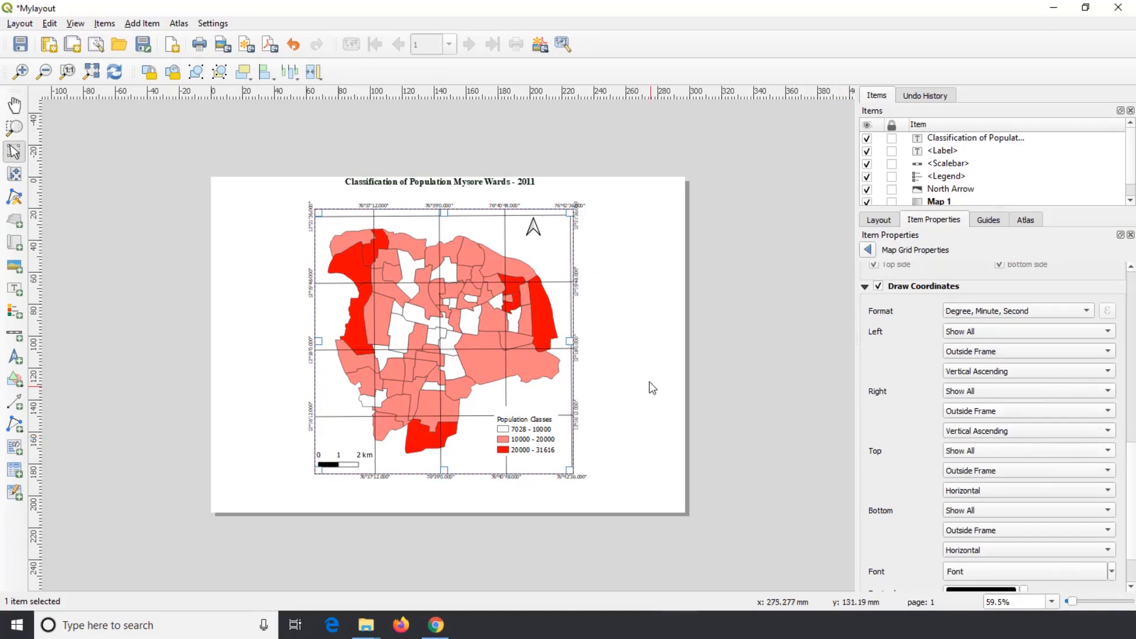
- Give the map grid a Zebra (Nautical) frame style
{"action": "scroll", "coordinate": [1108, 378], "scroll_direction": "up", "scroll_amount": 5}
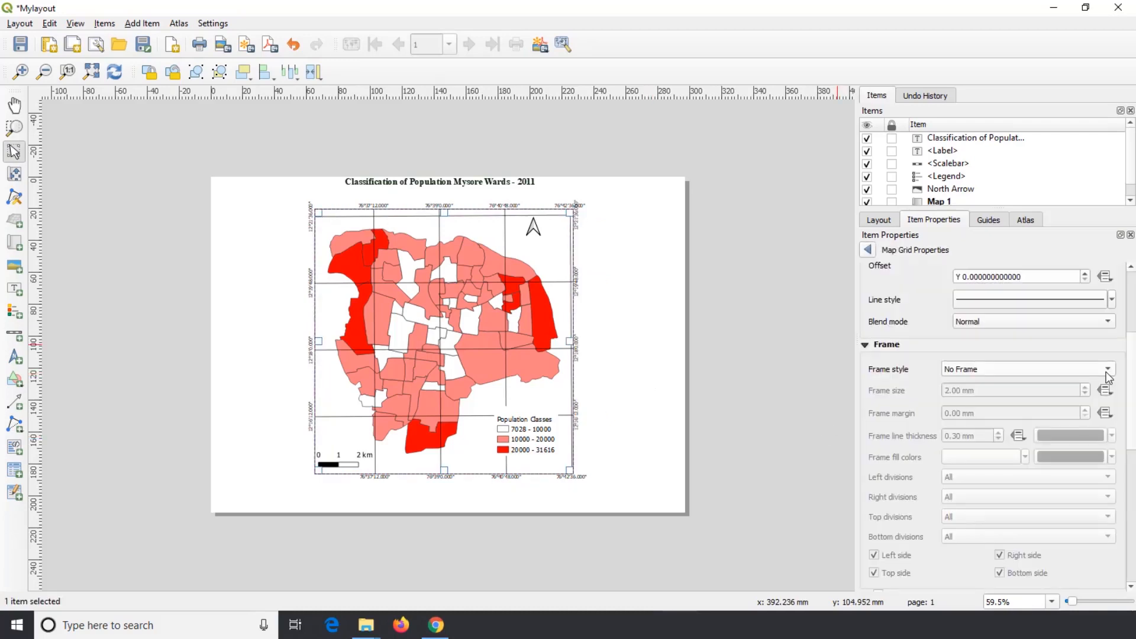
{"action": "left_click", "coordinate": [1105, 371]}
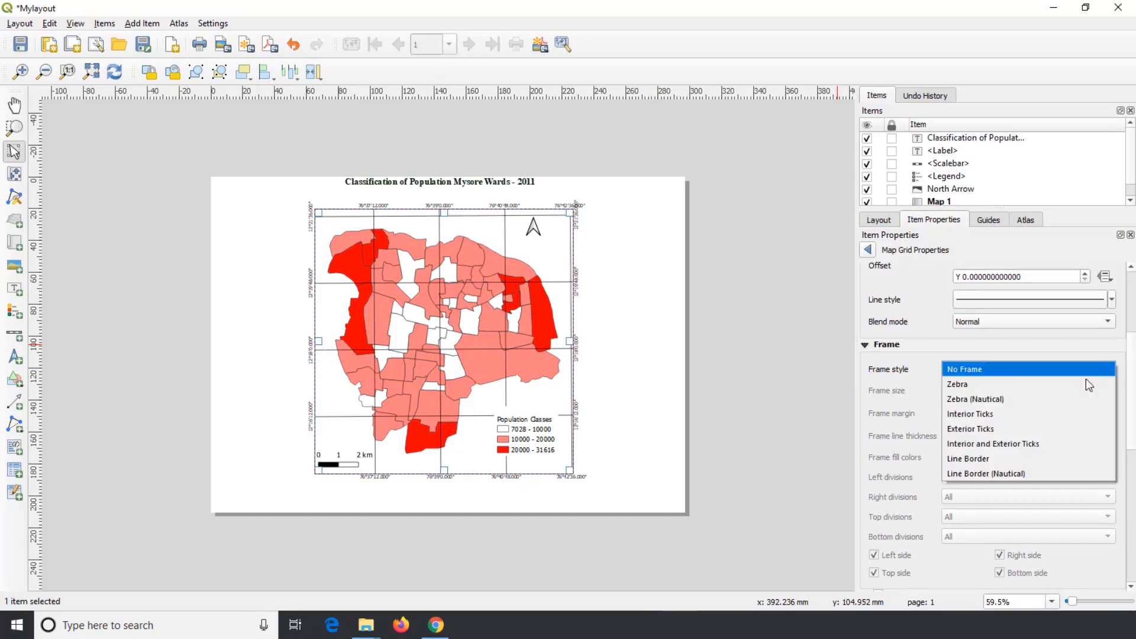
{"action": "left_click", "coordinate": [1047, 398]}
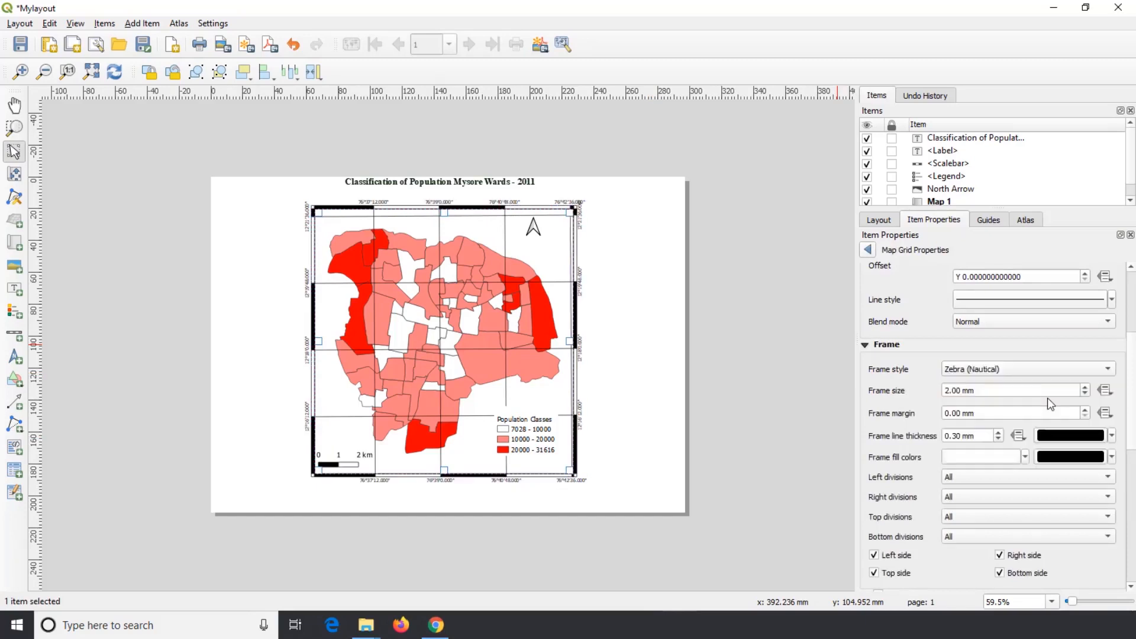
{"action": "left_click", "coordinate": [671, 389]}
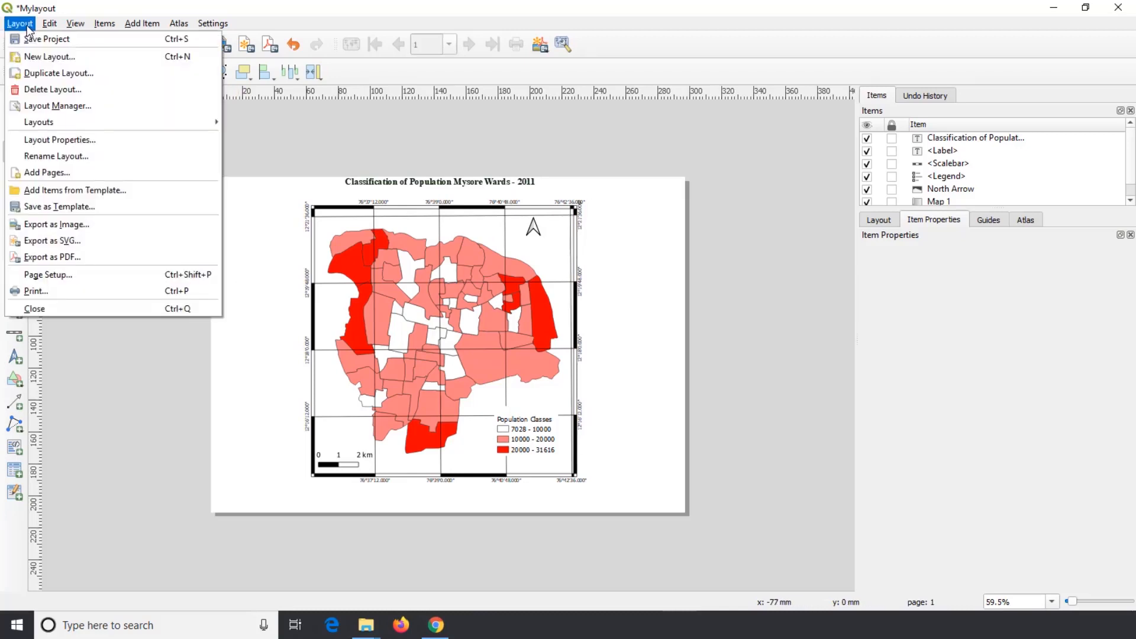
- Export the layout as a PNG image named Mylayout.png to the Desktop, accepting the image export options
{"action": "left_click", "coordinate": [89, 219]}
{"action": "left_click", "coordinate": [52, 121]}
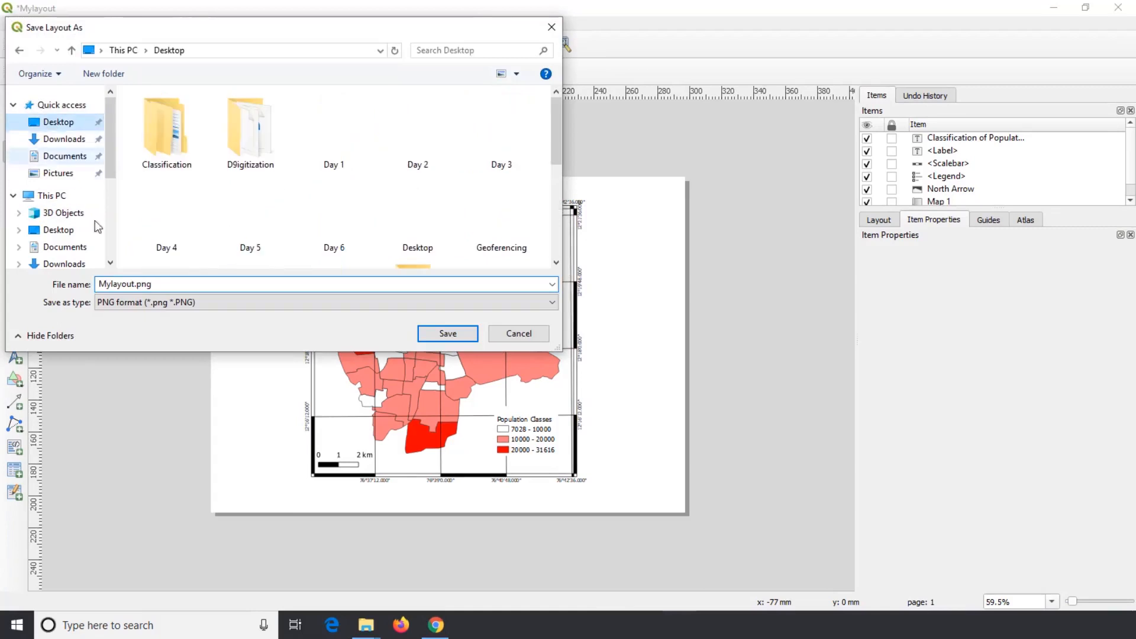
{"action": "double_click", "coordinate": [162, 284]}
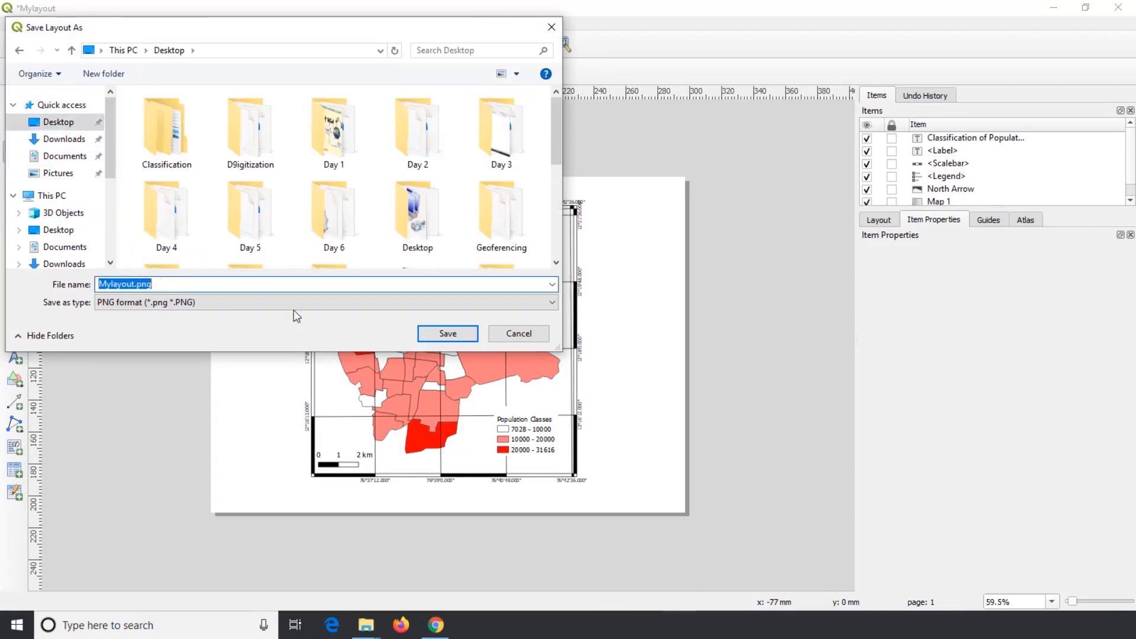
{"action": "left_click", "coordinate": [446, 333]}
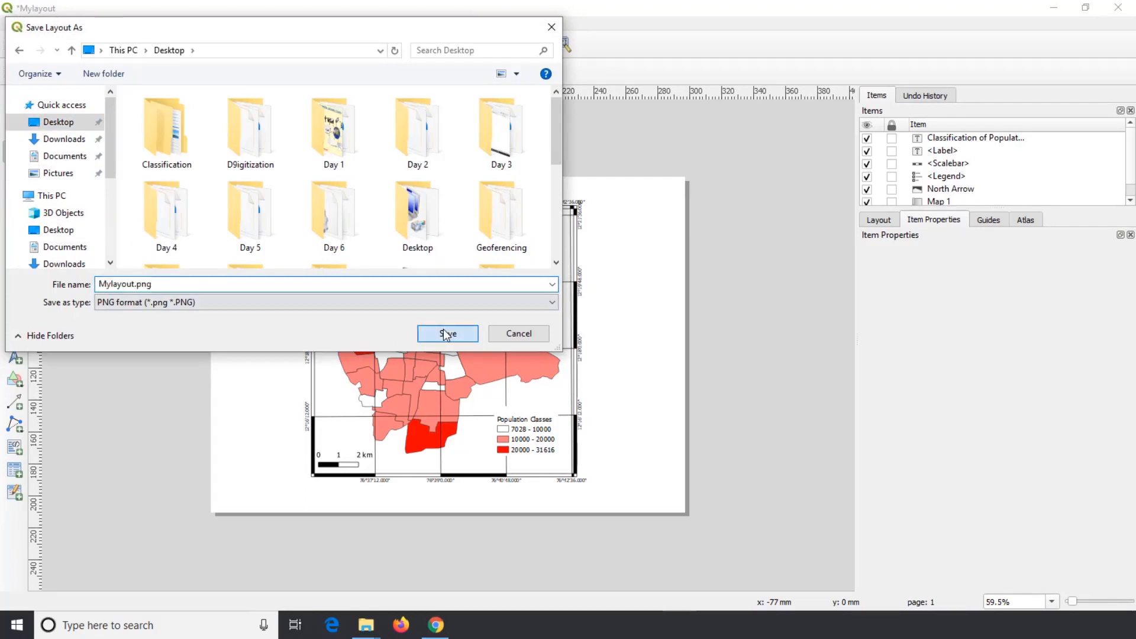
{"action": "left_click", "coordinate": [599, 449]}
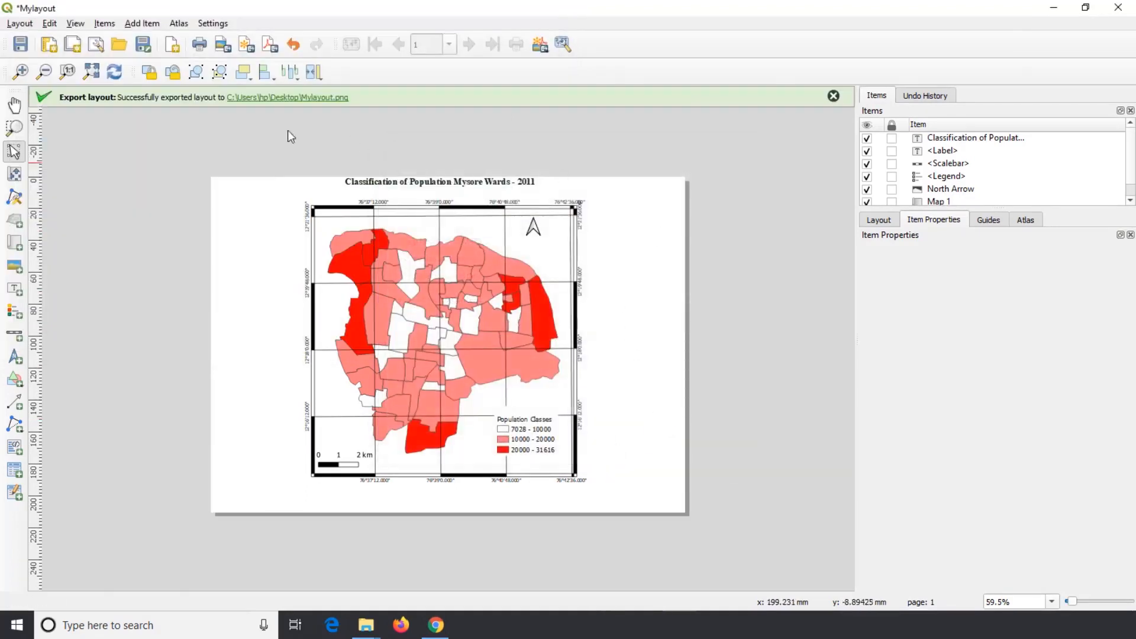
- Open the exported Mylayout.png from its folder in the image viewer to inspect the finished map
{"action": "left_click", "coordinate": [290, 102]}
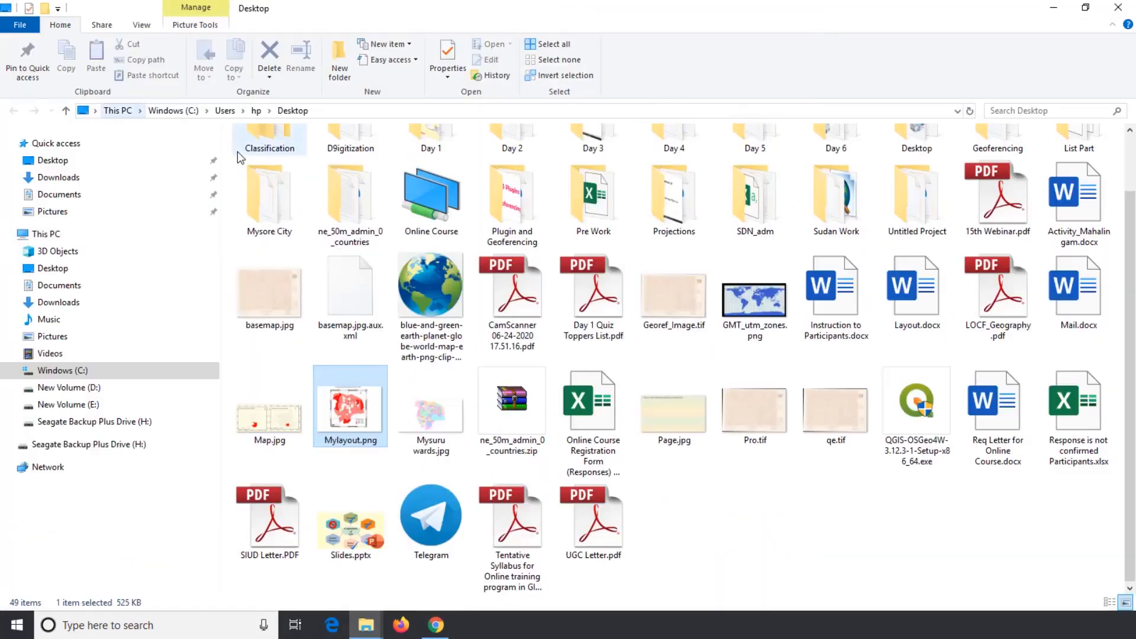
{"action": "double_click", "coordinate": [366, 413]}
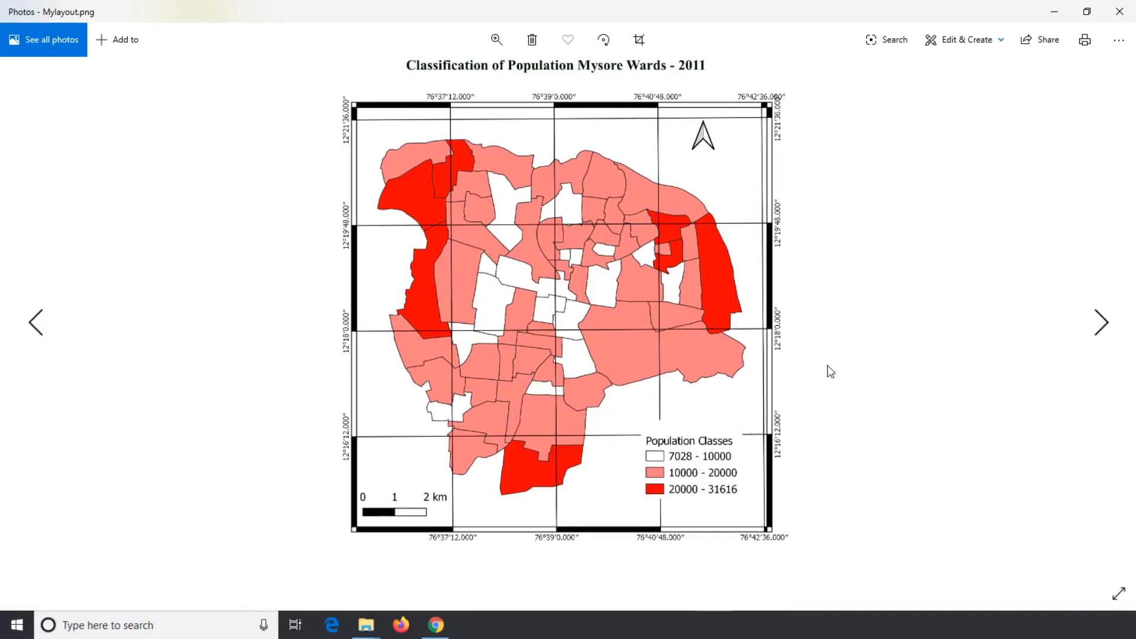